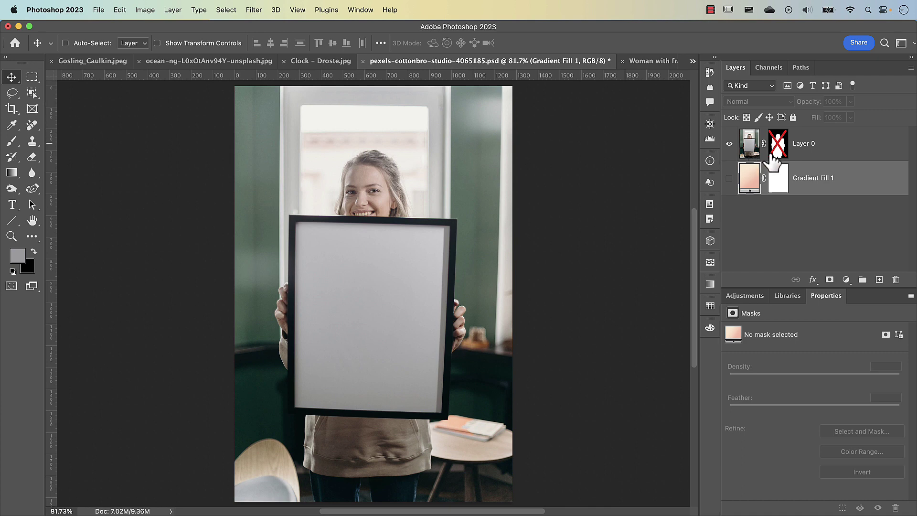
Step: Enable Layer 0's mask and show the Gradient Fill 1 layer behind the cut-out woman, and view the Woman with frame image
left_click(776, 143, "shift")
left_click(731, 179)
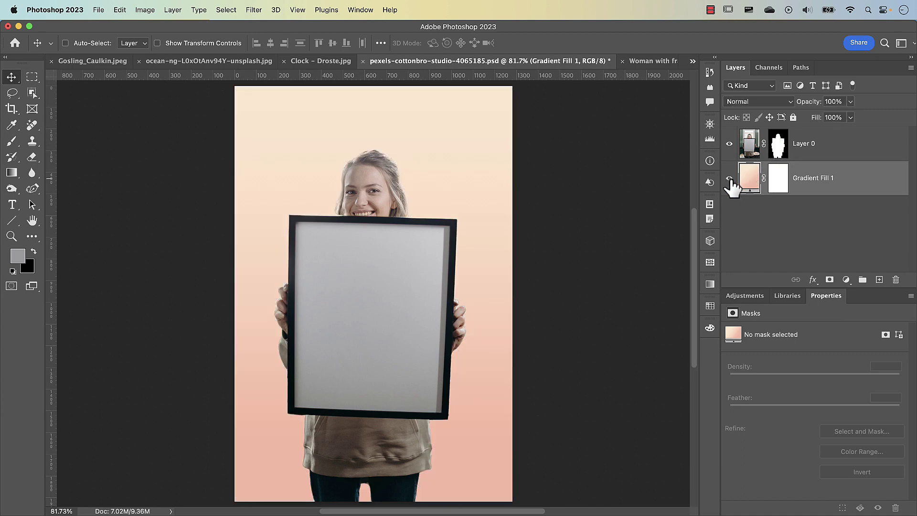
left_click(647, 65)
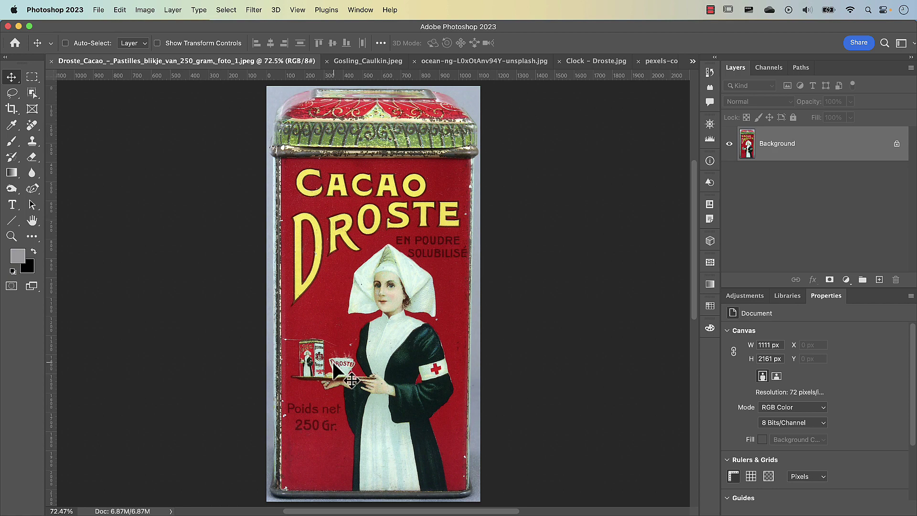
Step: Examine the tray with the cocoa tin and cup up close in the Droste Cacao image, and return to the full view
key("z")
left_click_drag(303, 366, 354, 369)
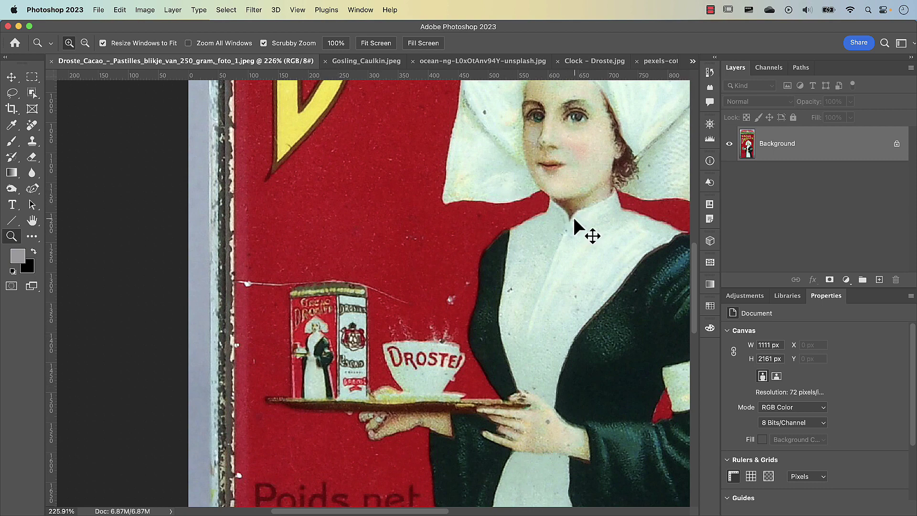
key("super+0")
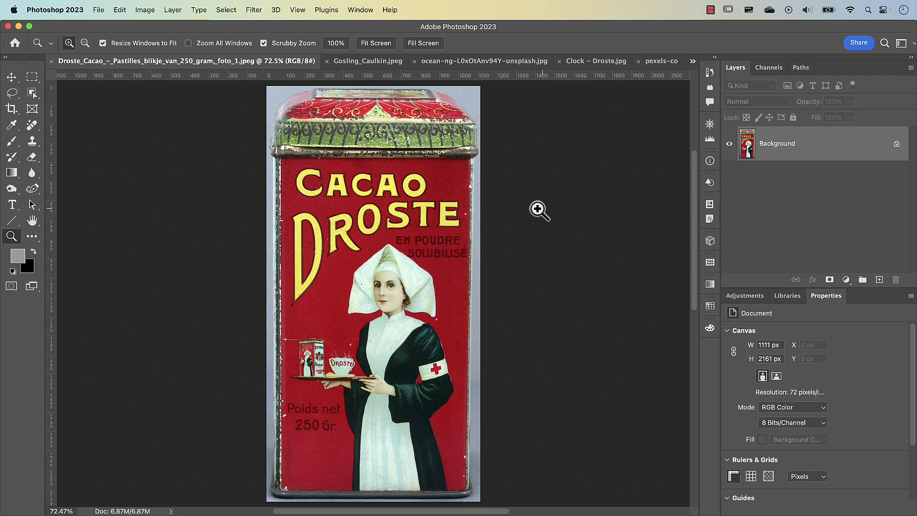
Step: View the Droste effect examples Gosling_Caulkin.jpeg, ocean-ng-L0xOtAnv94Y-unsplash.jpg and Clock - Droste.jpg in turn
left_click(369, 65)
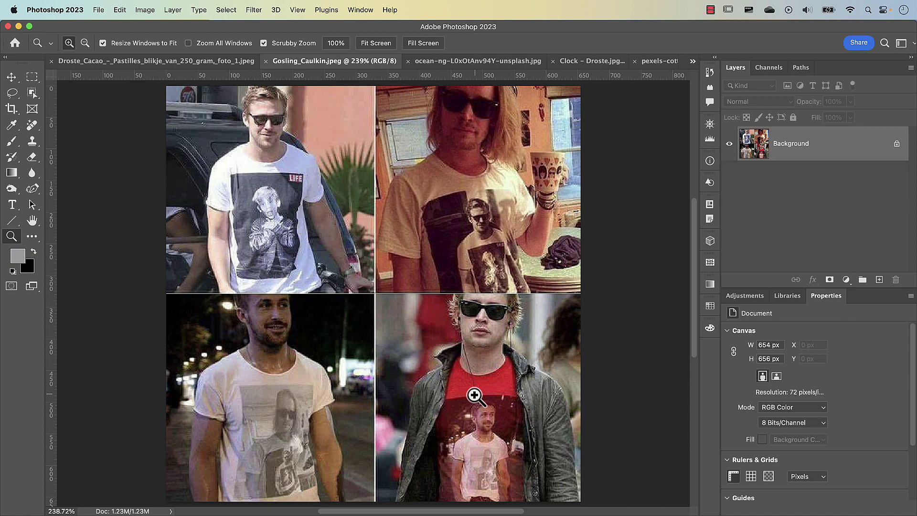
left_click(470, 62)
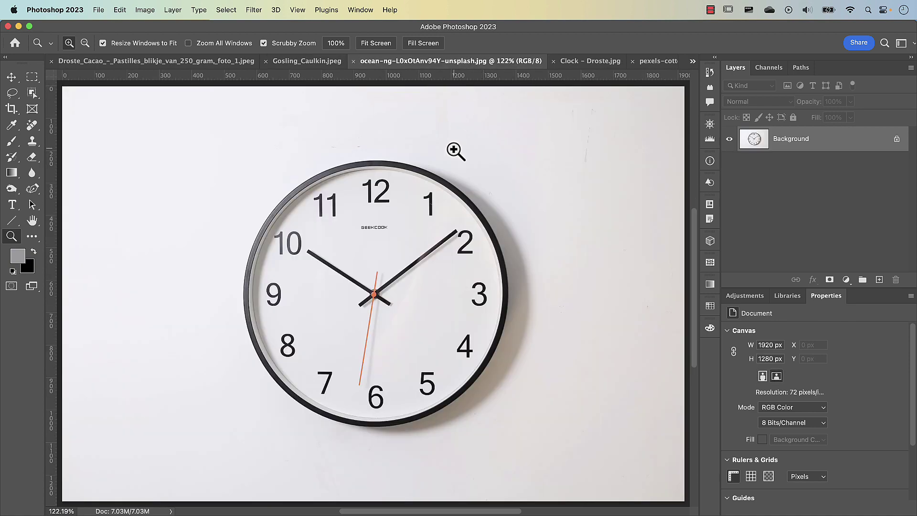
left_click(587, 62)
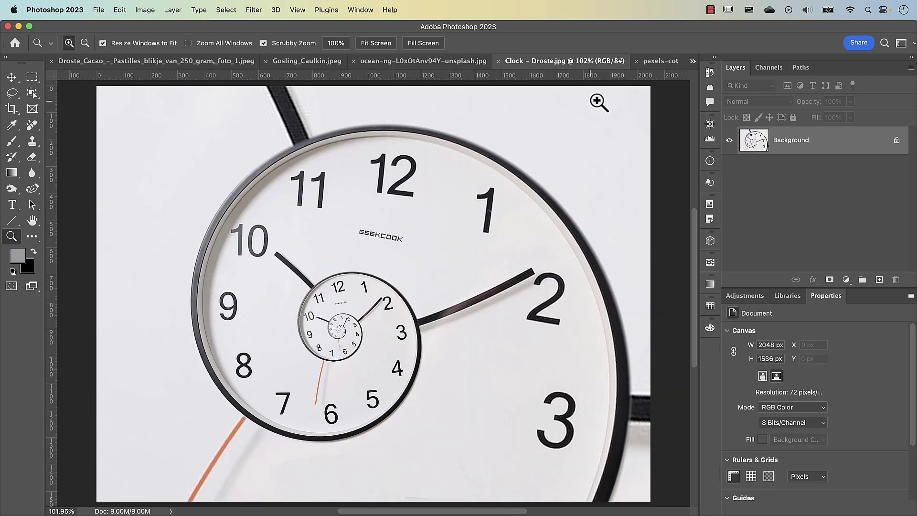
Step: Enable Layer 0's mask and show Gradient Fill 1 in pexels-cottonbro-studio-4065185.psd, and bring up Woman with frame - Droste.jpg
left_click(652, 64)
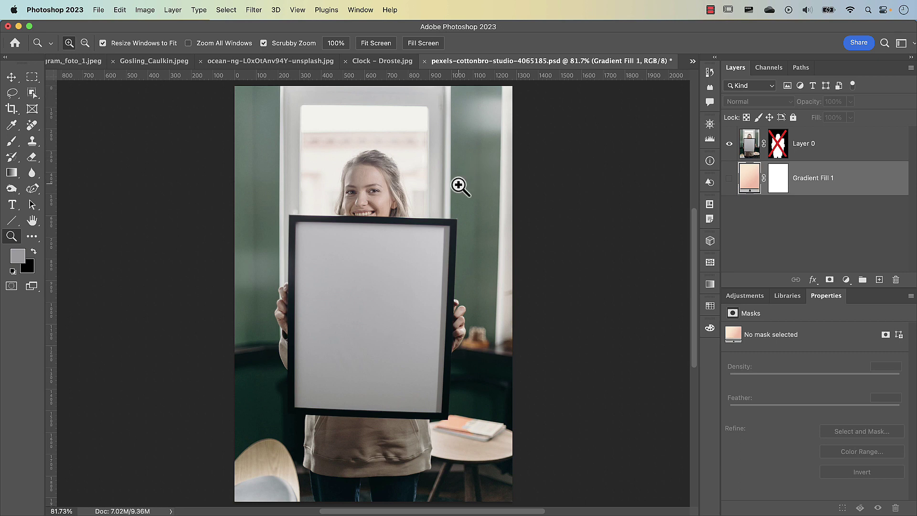
left_click(778, 143, "shift")
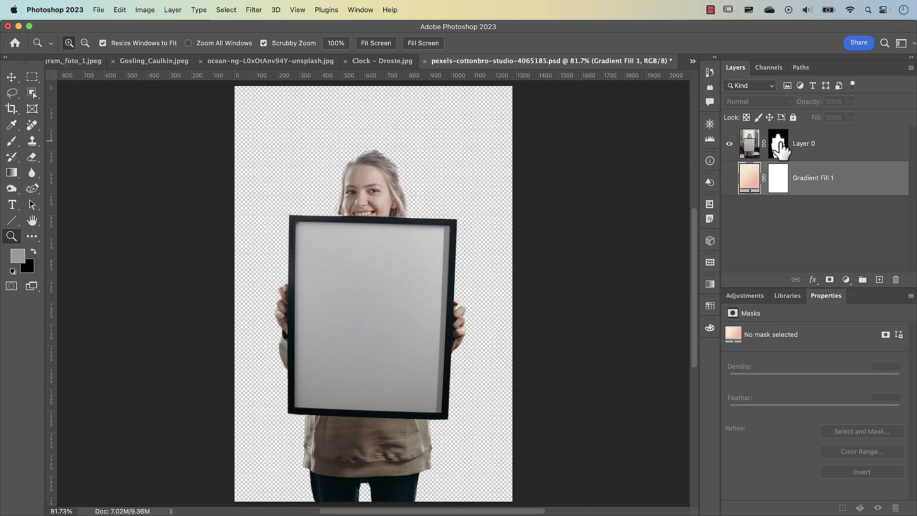
left_click(729, 178)
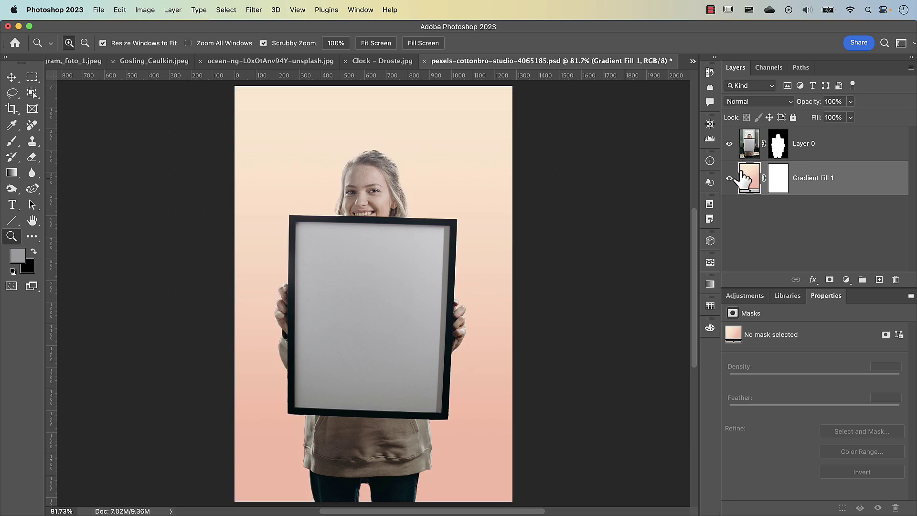
left_click(691, 60)
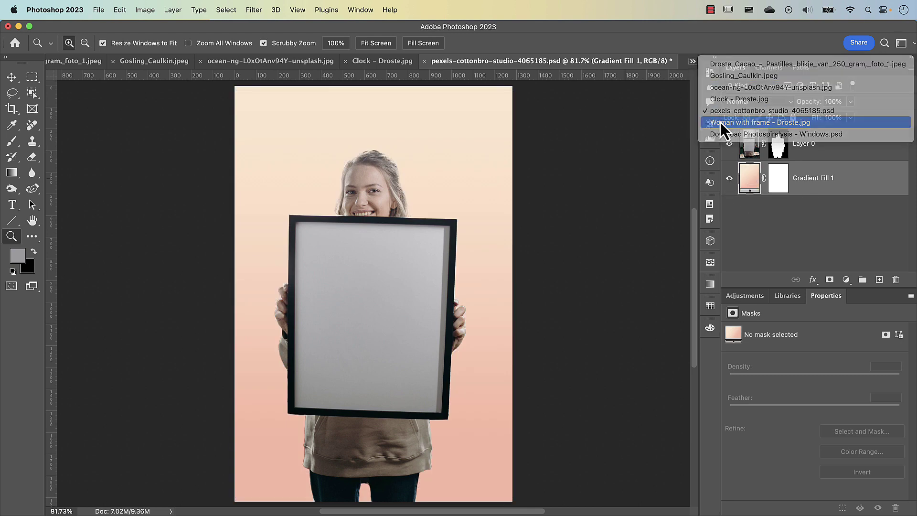
left_click(720, 122)
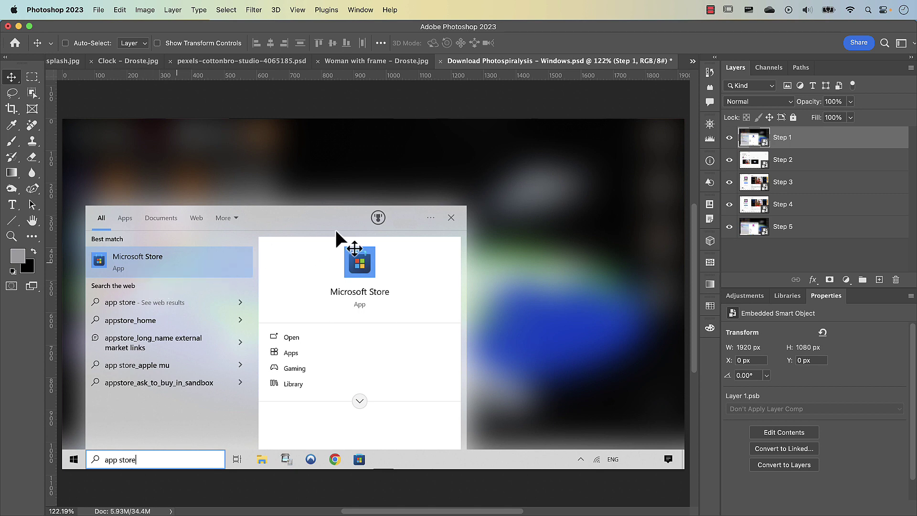
Step: Hide the layers Step 1 through Step 4 one at a time to view the Windows screenshots for installing PhotoSpiralysis
left_click(730, 137)
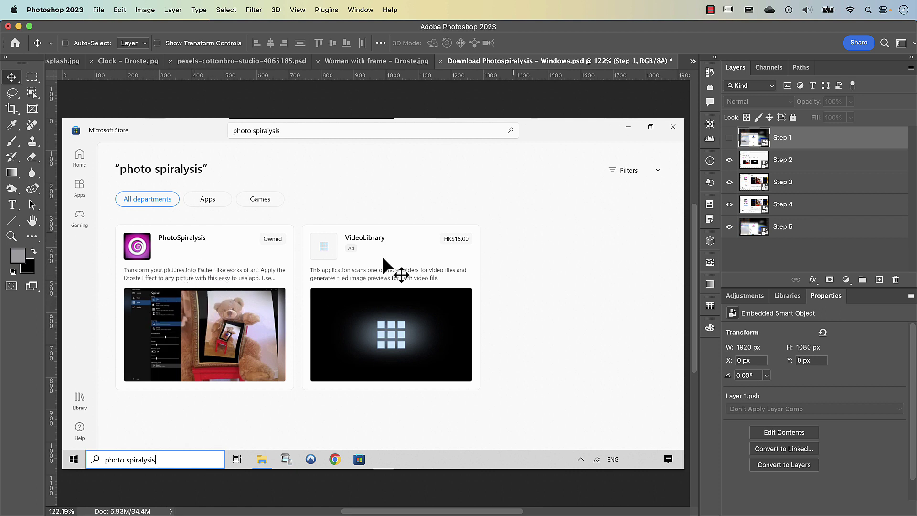
left_click(730, 160)
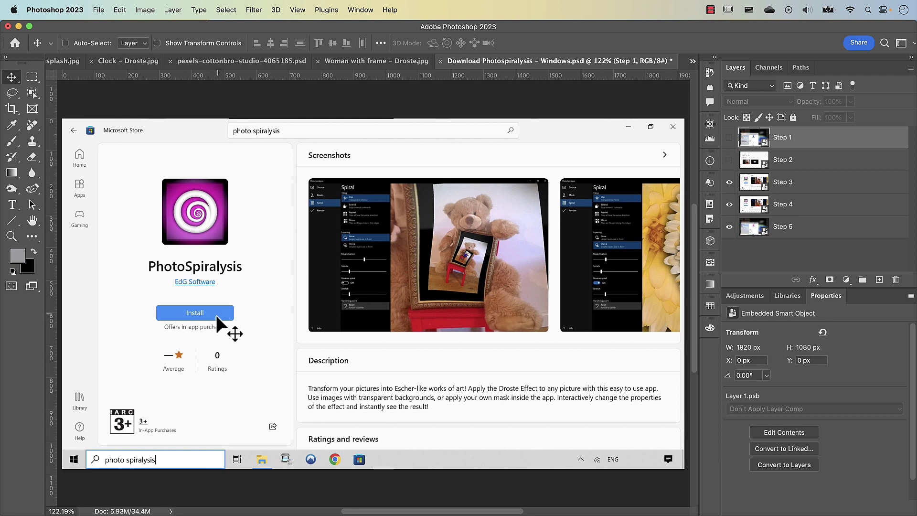
left_click(730, 182)
left_click(729, 204)
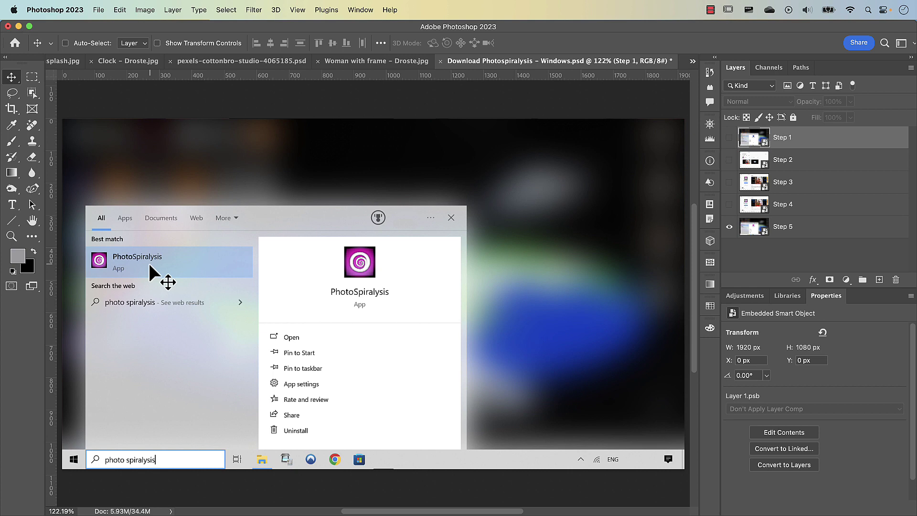
Step: Find the App Store with a Spotlight search for "app store" and open it
key("super+space")
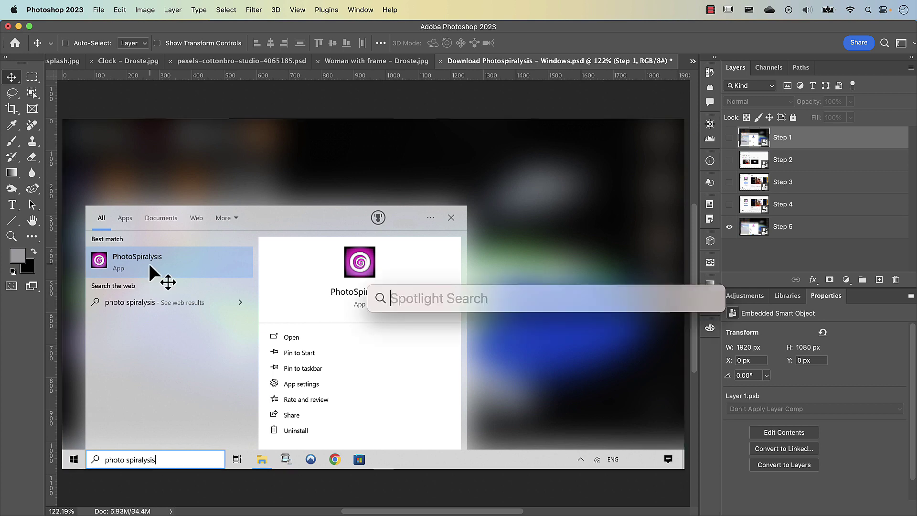
type("a")
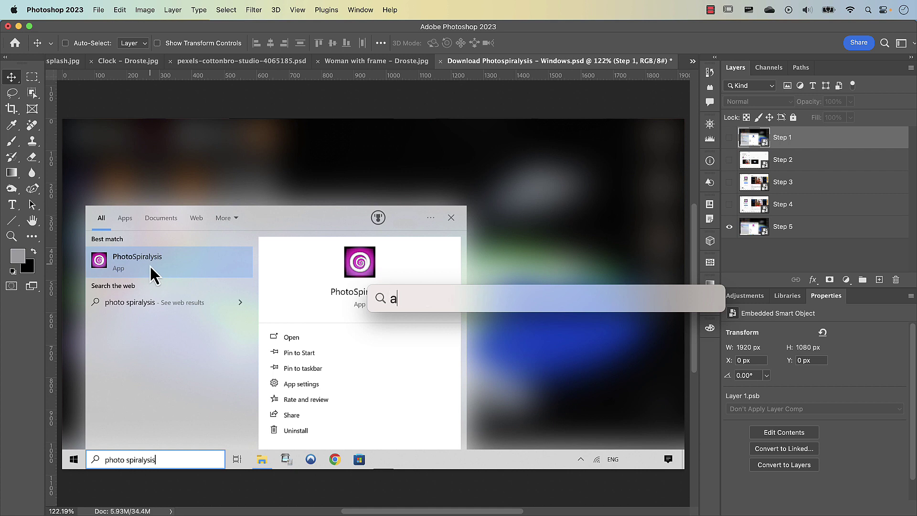
type("pp store")
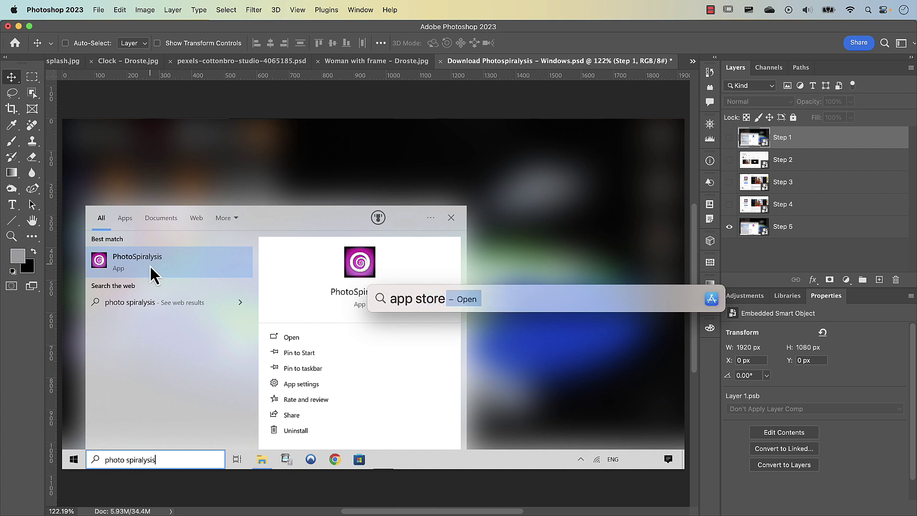
key("Return")
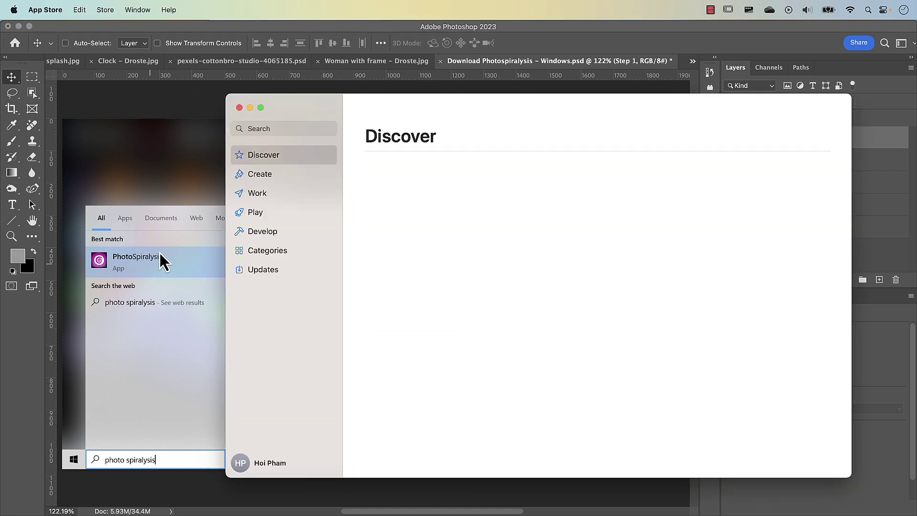
Step: Search the store for "photo spiralysis" and launch PhotoSpiralysis from its product page
left_click(277, 129)
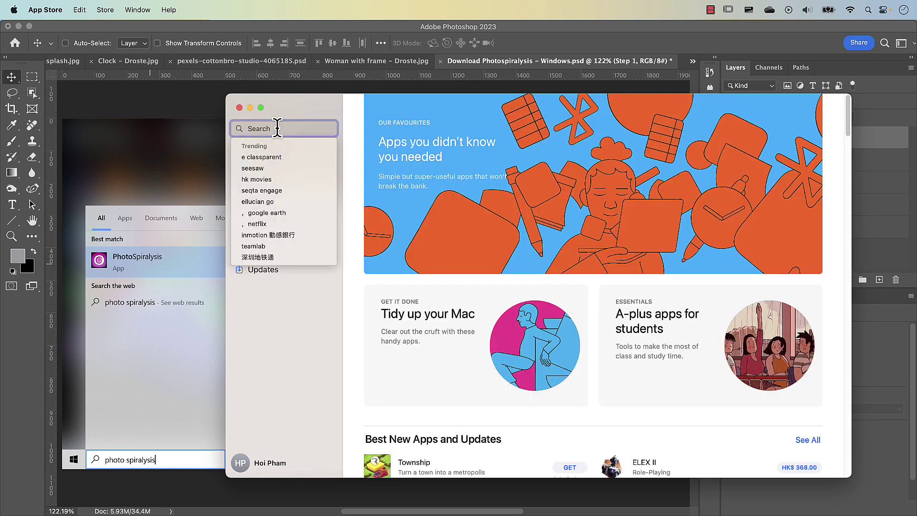
type("photo ")
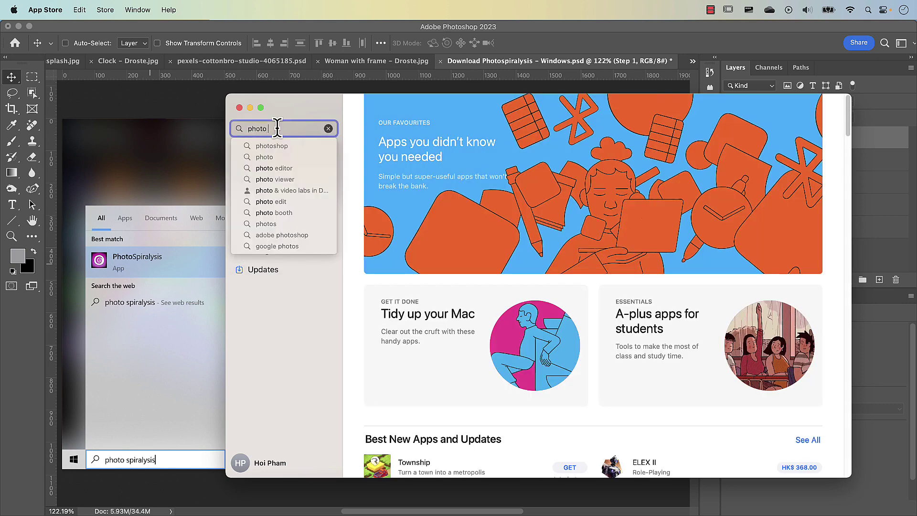
type("sp")
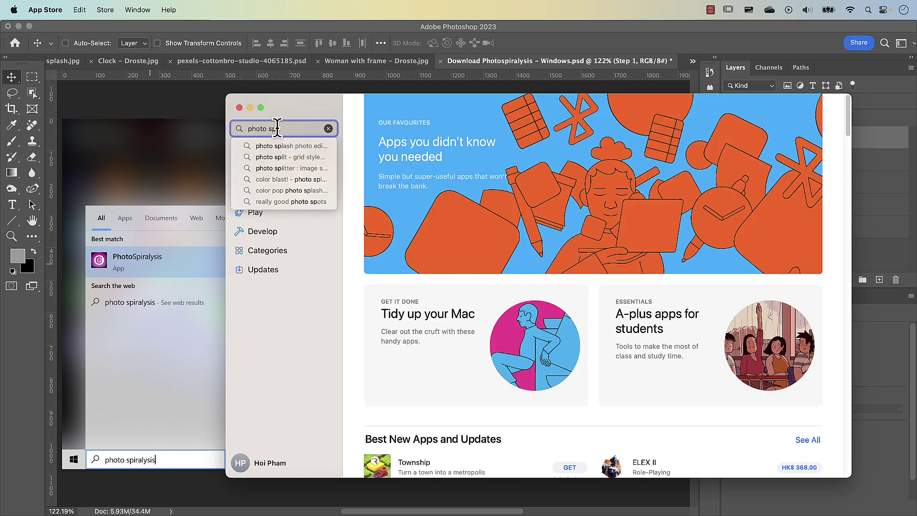
type("iralysis")
key("Return")
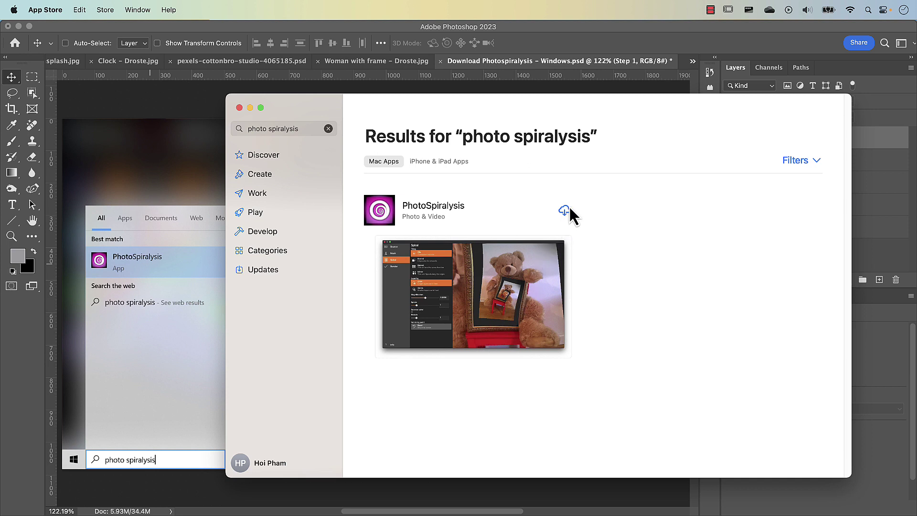
left_click(484, 293)
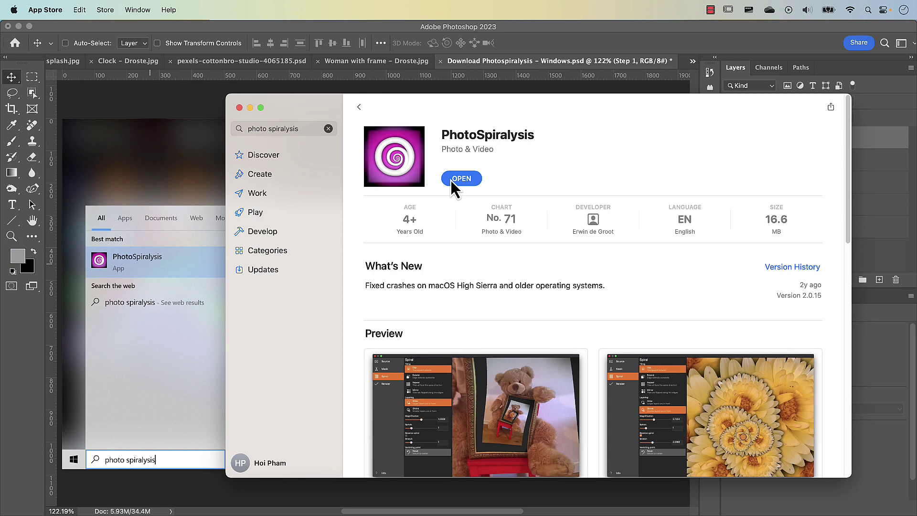
left_click(459, 179)
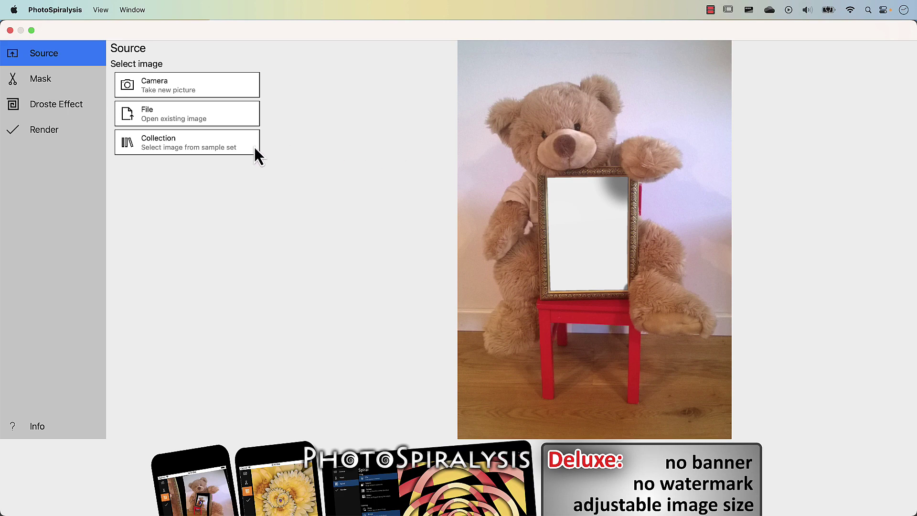
Step: Look through the sample image collection, and load the existing file ocean-ng-L0xOtAnv94Y-unsplash.jpg as the source image
left_click(169, 145)
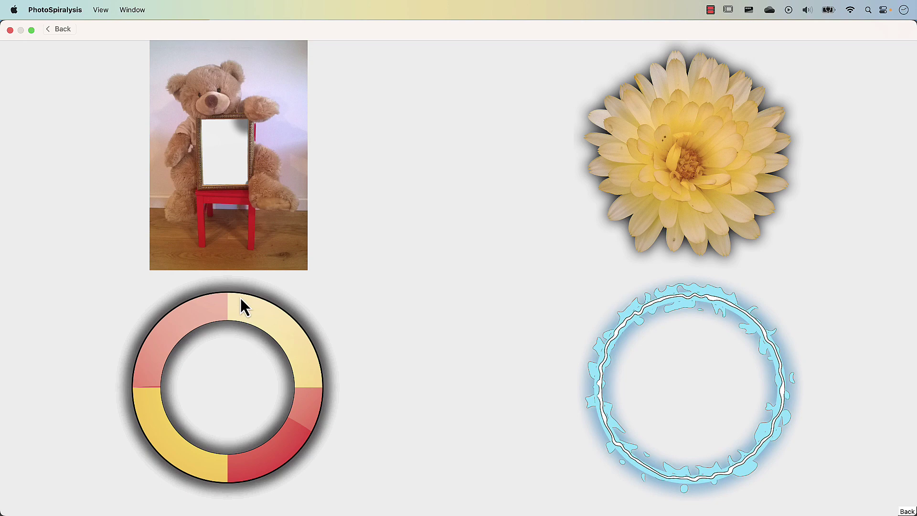
left_click(65, 31)
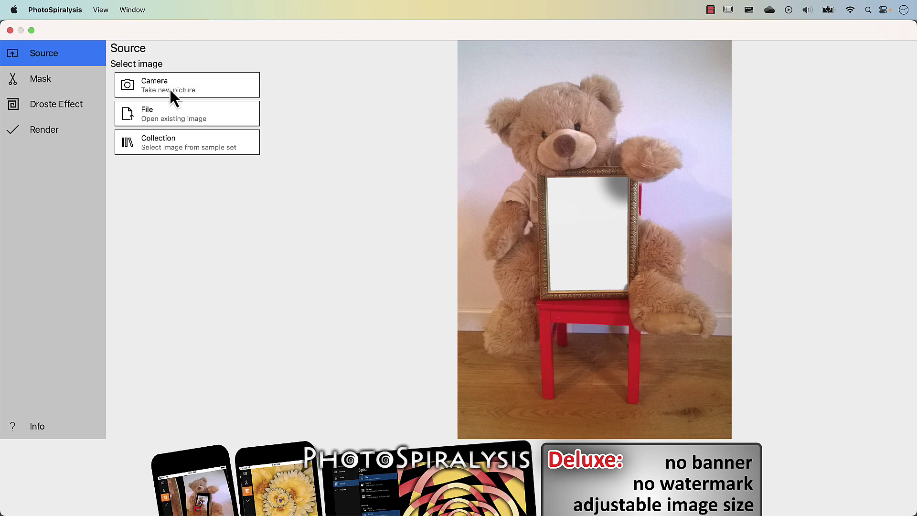
left_click(163, 116)
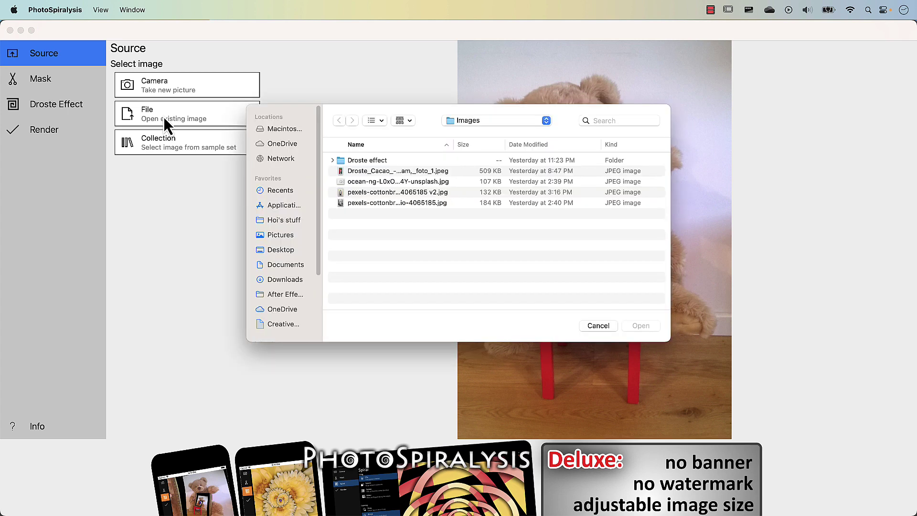
left_click(358, 183)
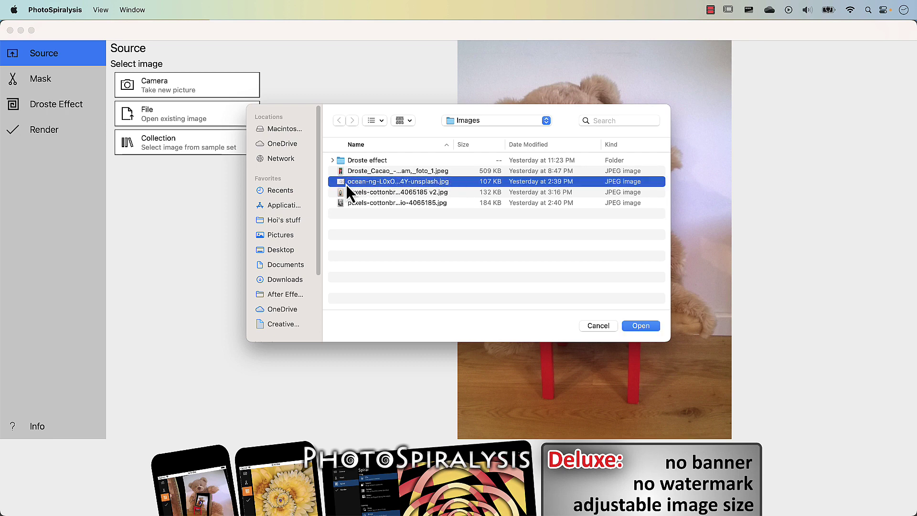
left_click(639, 326)
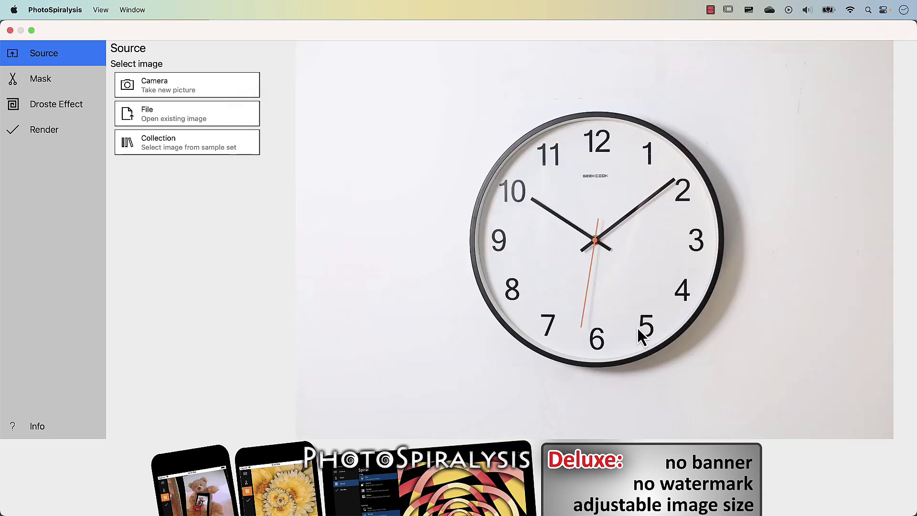
Step: Apply a circle transparency mask and stretch its two handles outward to the clock's rim
left_click(49, 91)
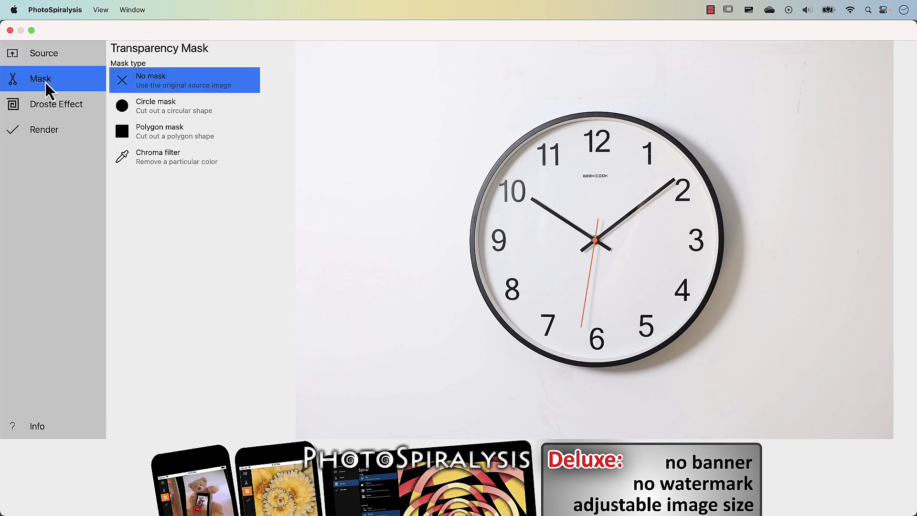
left_click(154, 115)
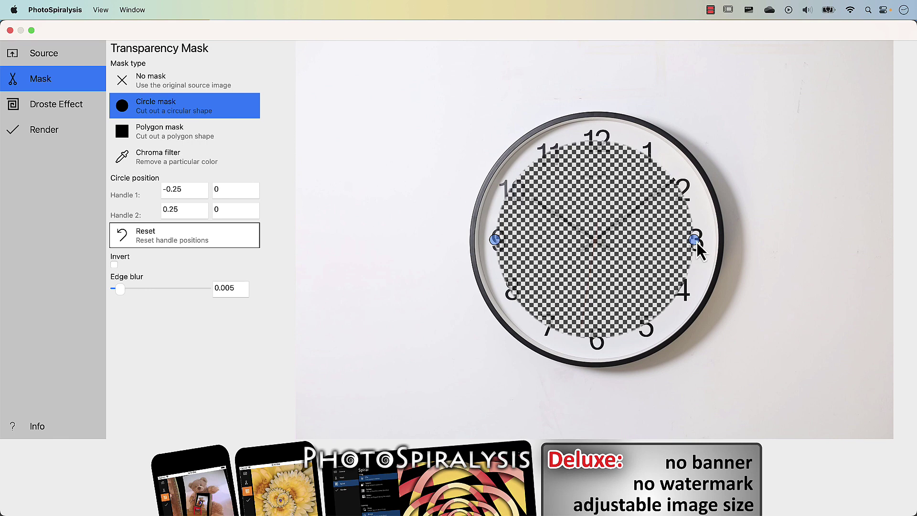
left_click_drag(696, 242, 723, 242)
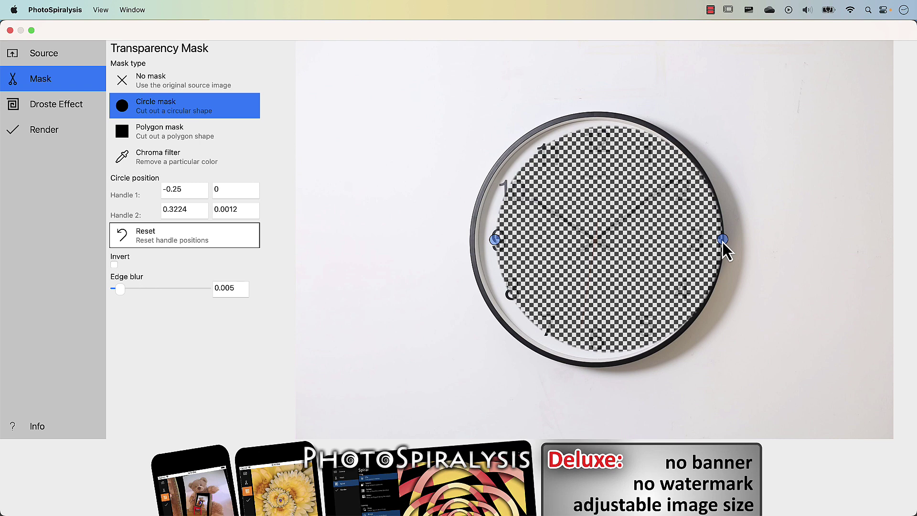
left_click_drag(500, 247, 472, 244)
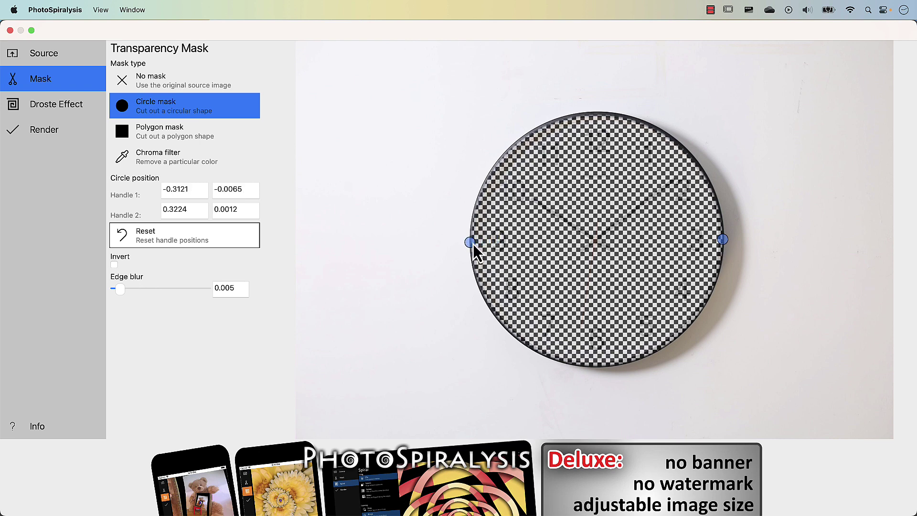
Step: Fine-tune the circle mask's handles to about (-0.315, -0.0085) and (0.3287, 0.0077) along the clock's outer rim
left_click_drag(723, 237, 716, 240)
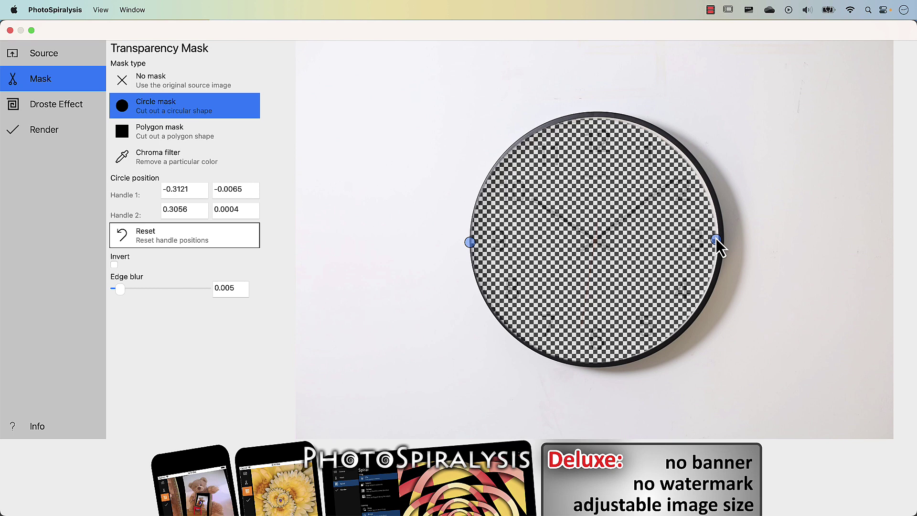
left_click_drag(717, 240, 723, 242)
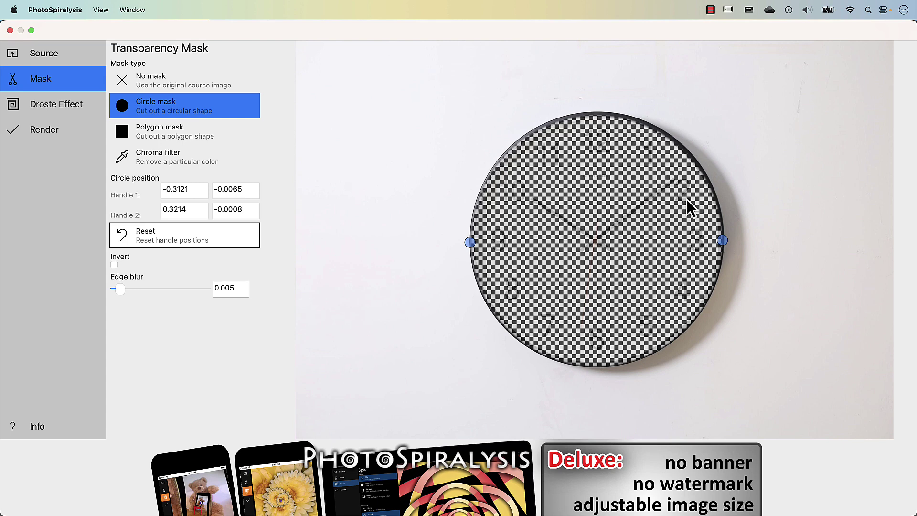
left_click_drag(723, 241, 725, 237)
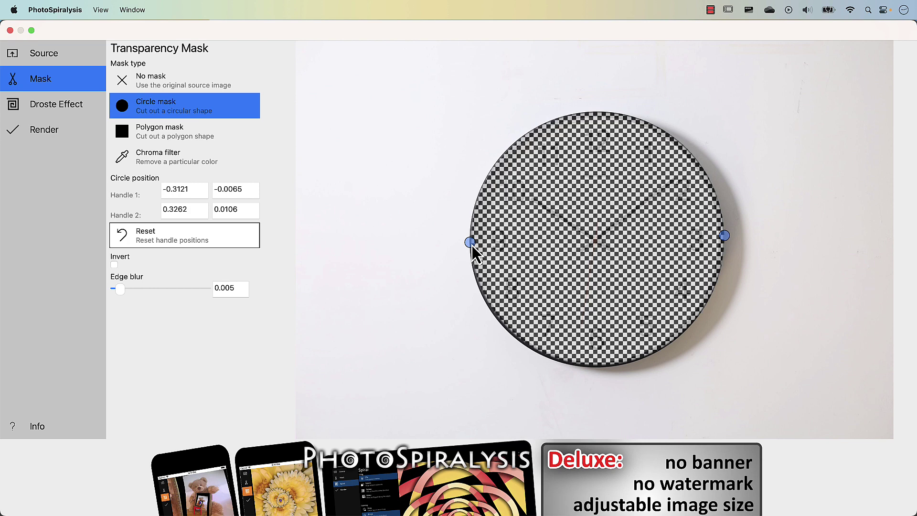
left_click_drag(472, 246, 472, 246)
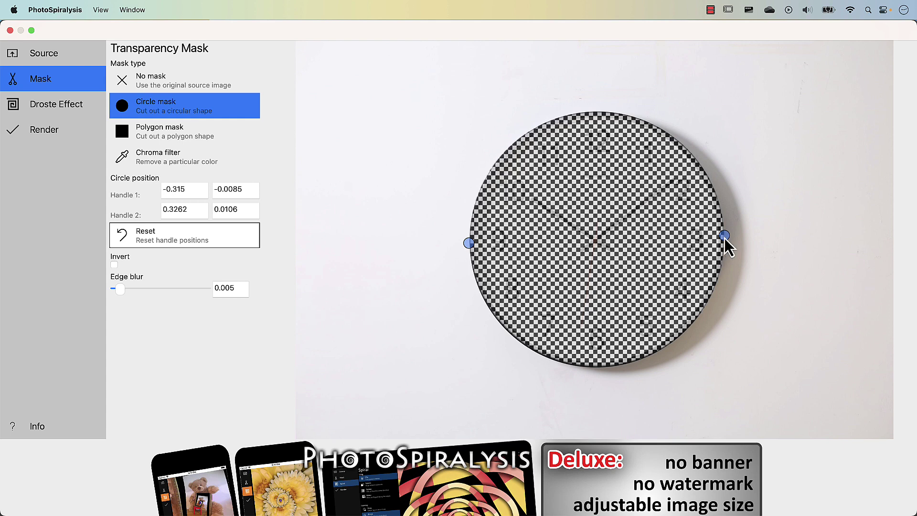
left_click_drag(725, 238, 726, 240)
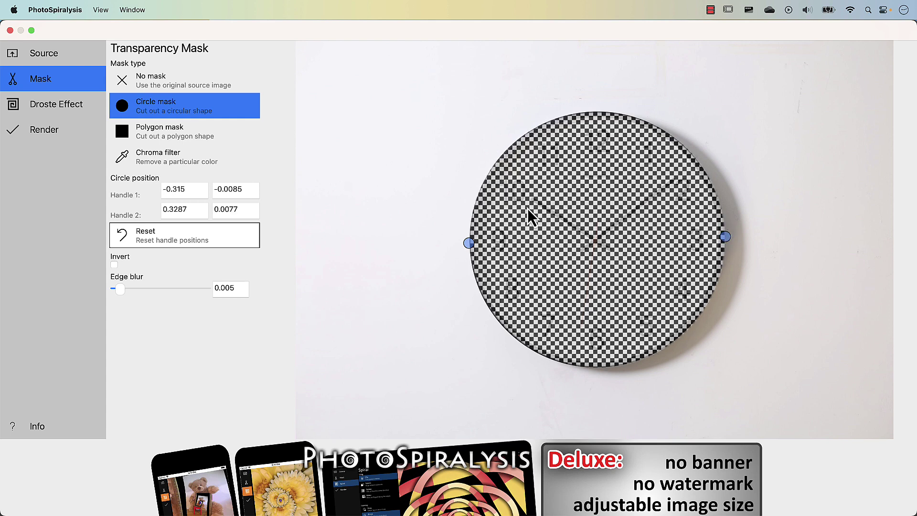
Step: Invert the circle mask, then reset its handles and refit them to about (-0.3171, -0.0101) and (0.3289, 0.0005) on the clock's rim
left_click(114, 265)
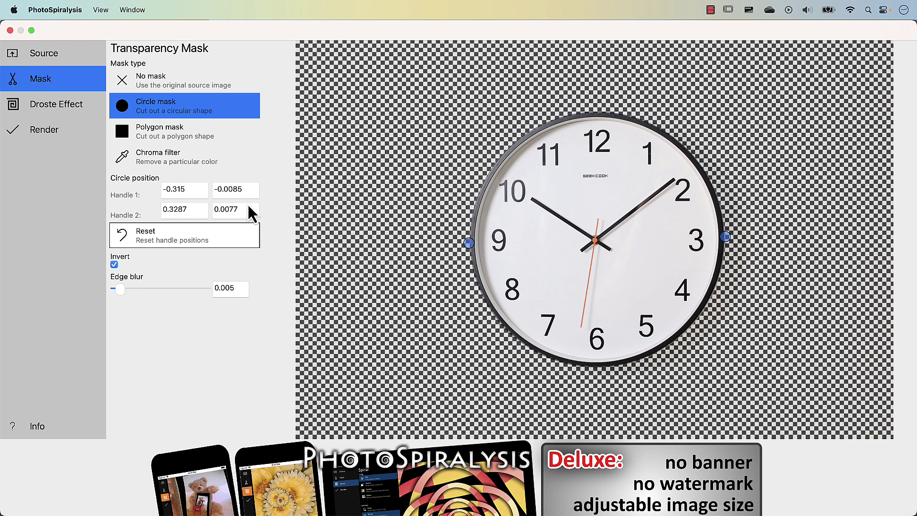
left_click(174, 239)
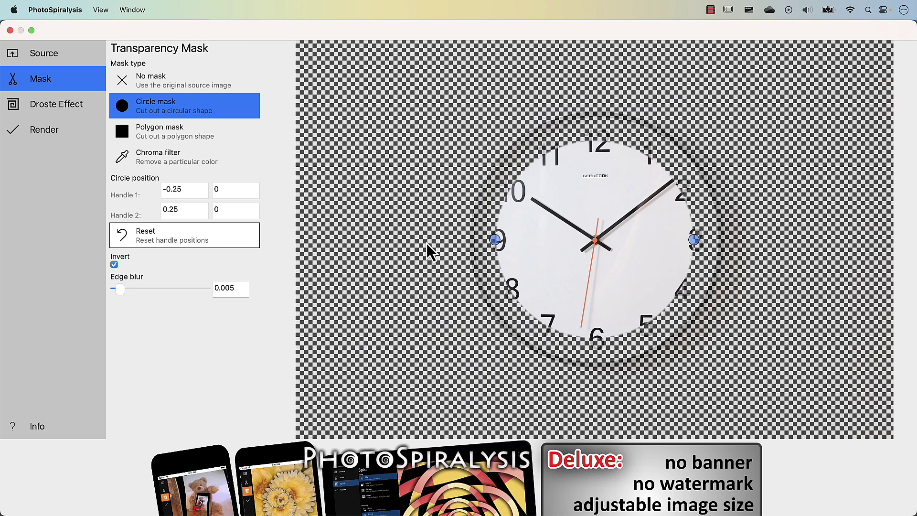
left_click_drag(498, 244, 473, 247)
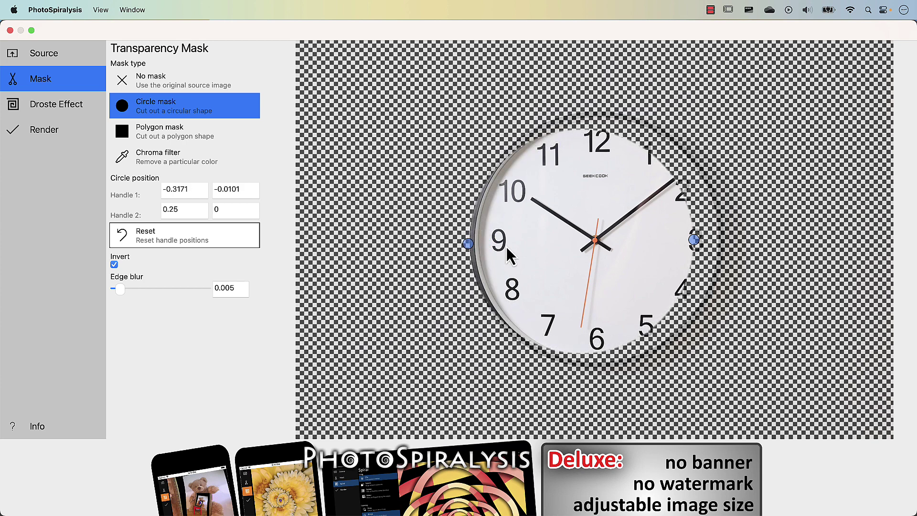
left_click_drag(696, 239, 727, 239)
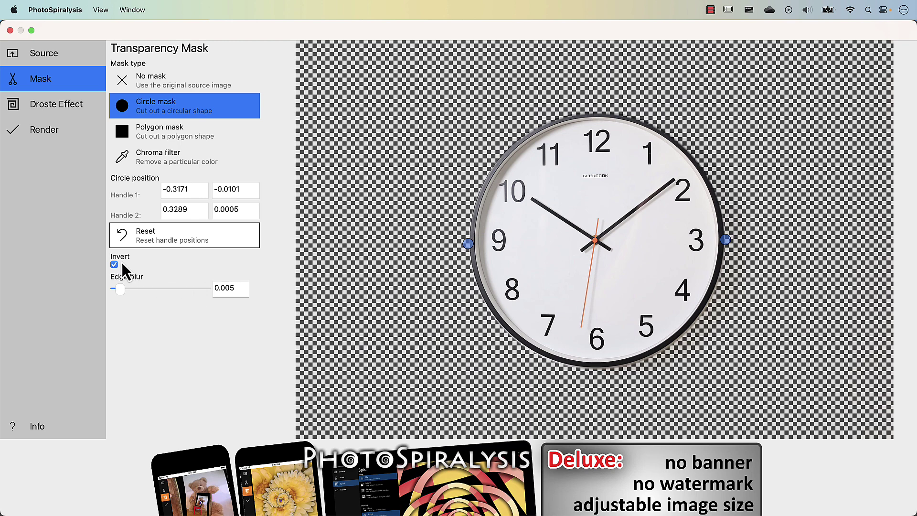
Step: Open the Droste Effect settings, try the Extend, Repeat and Mirror tilings, and return the tiling to Clip
left_click(55, 107)
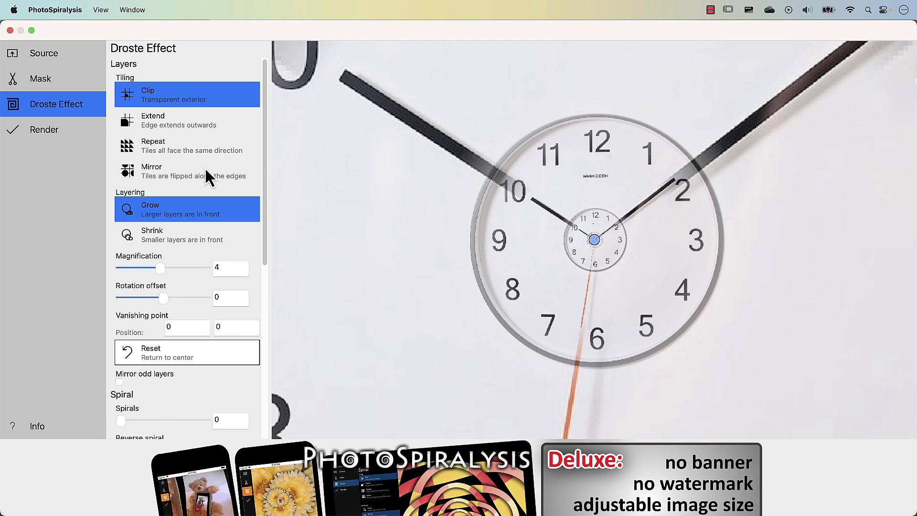
left_click(195, 126)
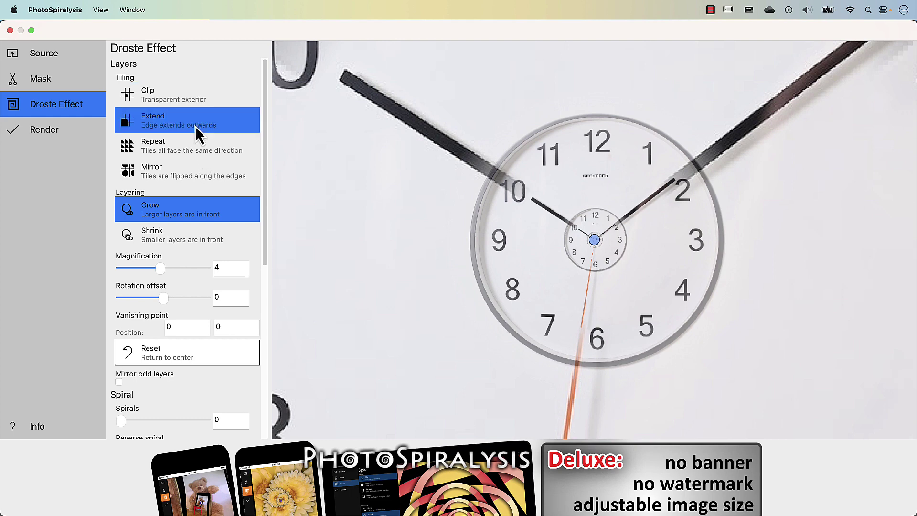
left_click(194, 151)
left_click(192, 170)
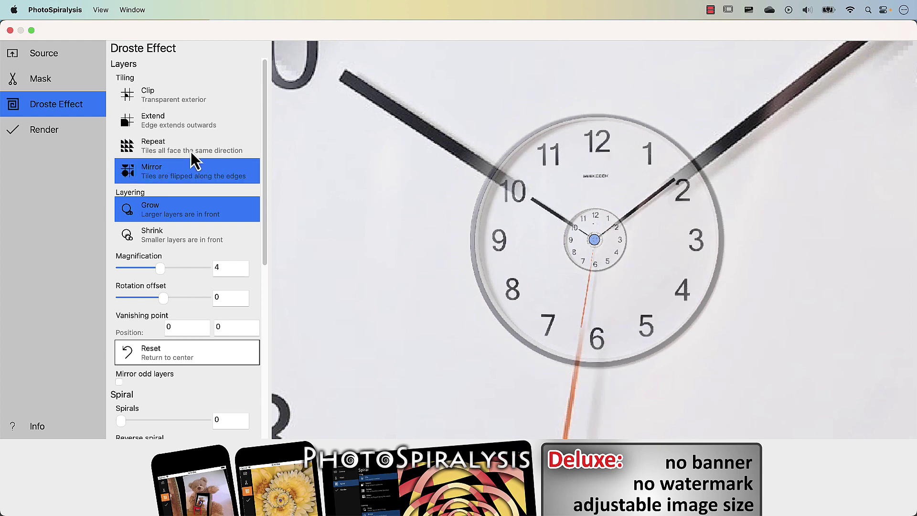
left_click(188, 101)
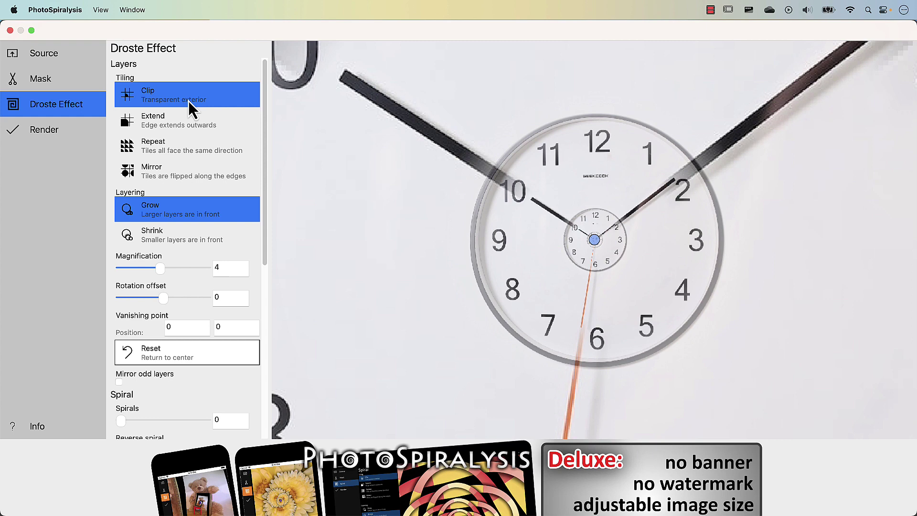
Step: Set the layering to Shrink with a magnification of about 2.1576, comparing it briefly with Grow
left_click(180, 239)
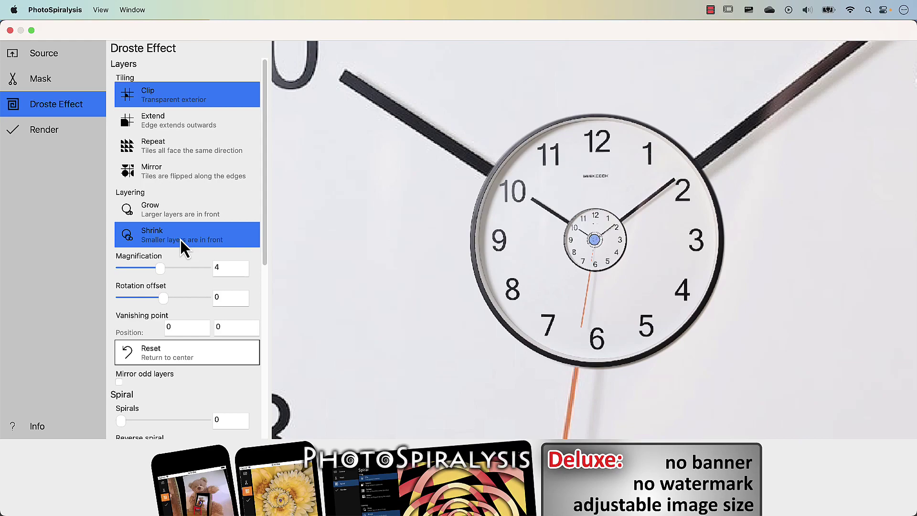
mouse_move(162, 269)
left_mouse_down()
mouse_move(145, 268)
mouse_move(161, 268)
left_mouse_up()
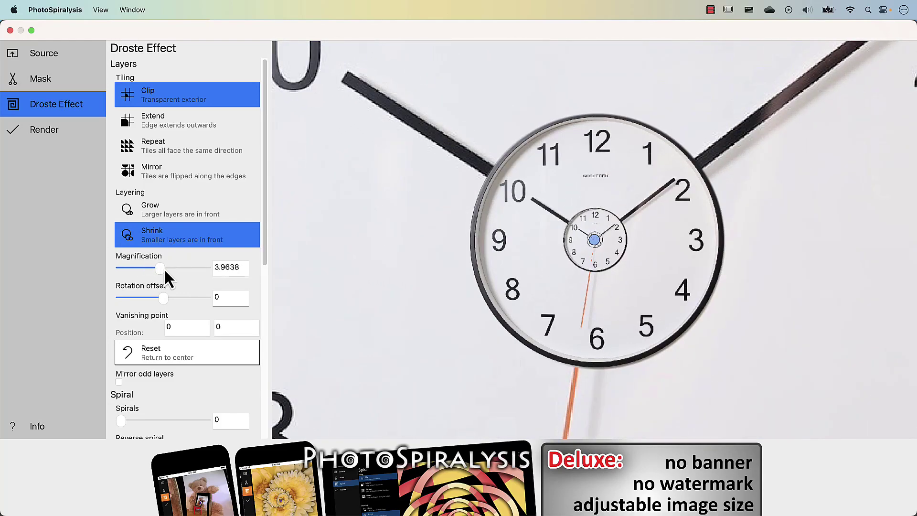
left_click_drag(164, 269, 139, 268)
left_click(147, 219)
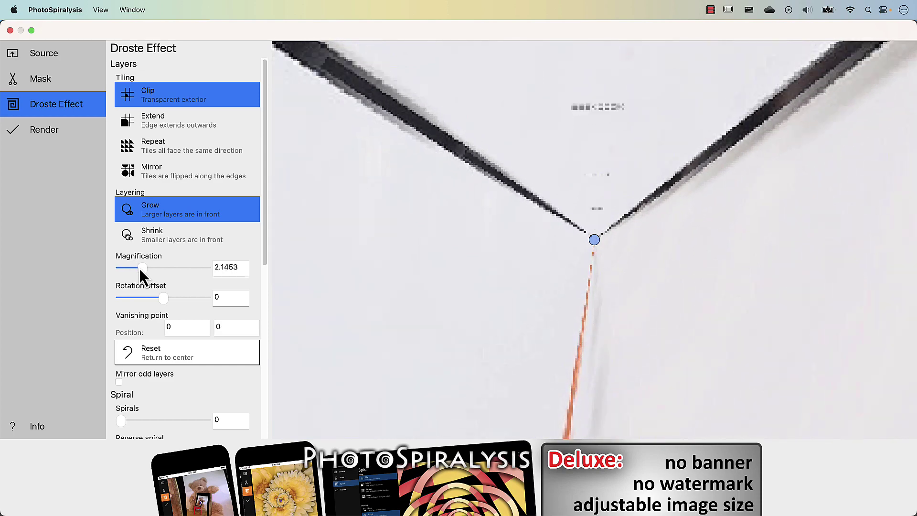
left_click(159, 238)
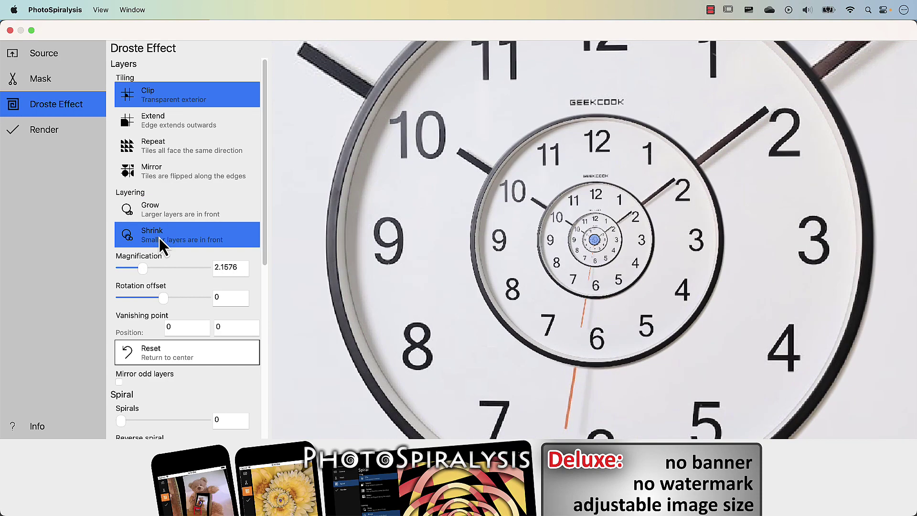
Step: Reduce the magnification to about 1.6244 and set the rotation offset to about 0.2811
left_click_drag(145, 268, 136, 270)
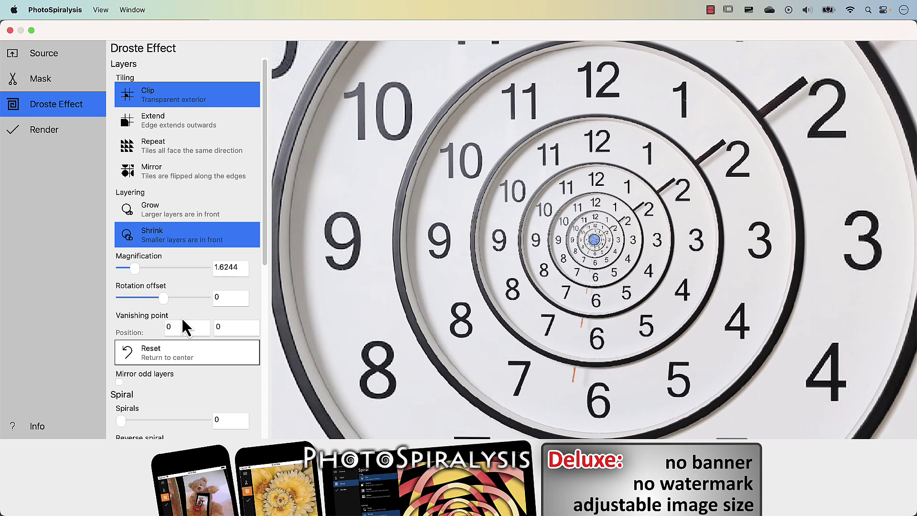
left_click_drag(167, 300, 169, 304)
scroll(168, 309, "down", 3)
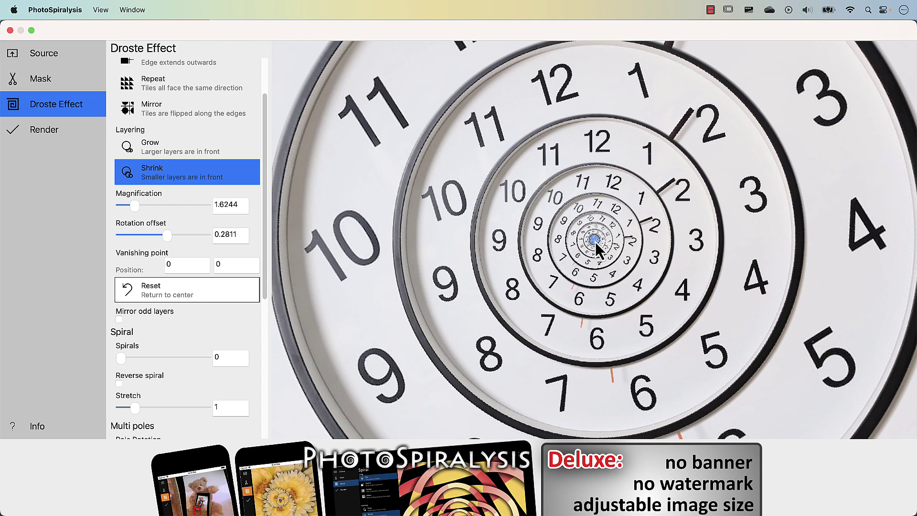
Step: Try shifting the vanishing point off the clock's centre and reset it, and switch Mirror odd layers on and off again
mouse_move(595, 241)
left_mouse_down()
mouse_move(632, 211)
mouse_move(569, 200)
mouse_move(568, 253)
mouse_move(594, 237)
left_mouse_up()
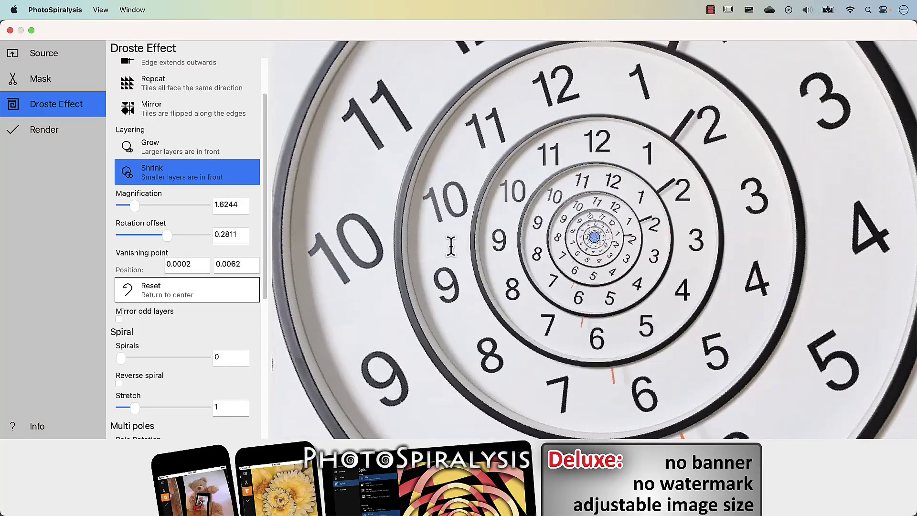
left_click(190, 263)
left_click_drag(596, 240, 622, 262)
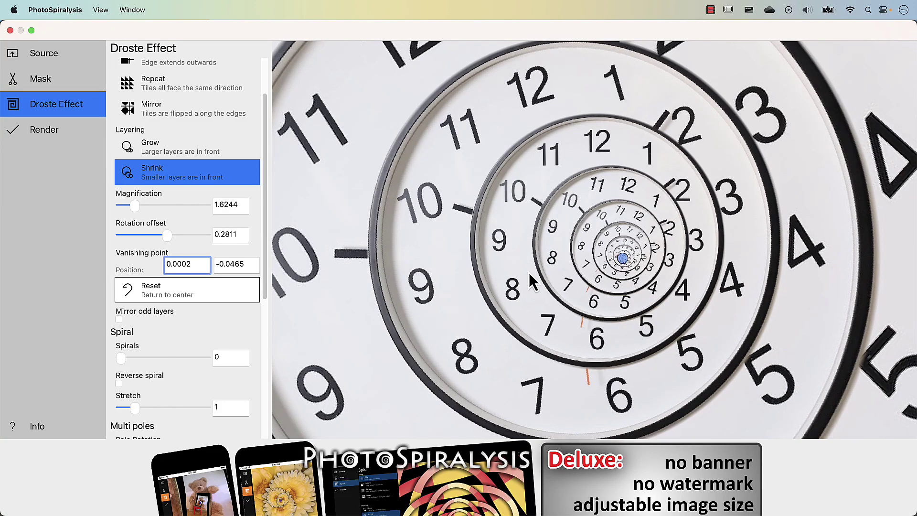
left_click(170, 293)
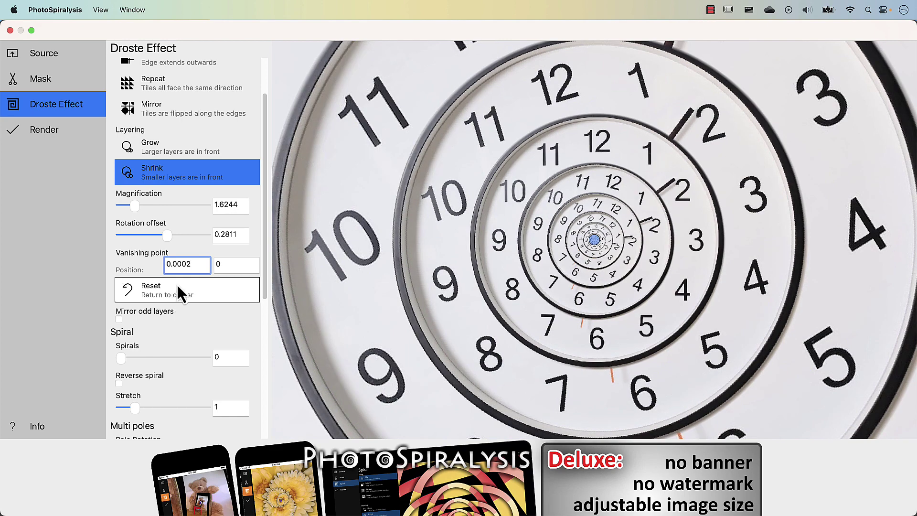
left_click(119, 319)
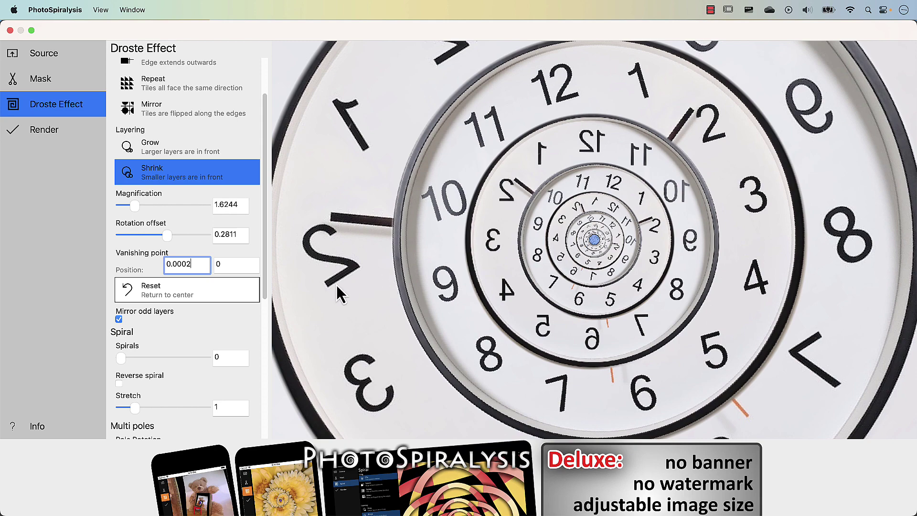
left_click(119, 320)
Step: Try 3 spirals on the clock image and settle on 1 spiral
scroll(441, 251, "down", 1)
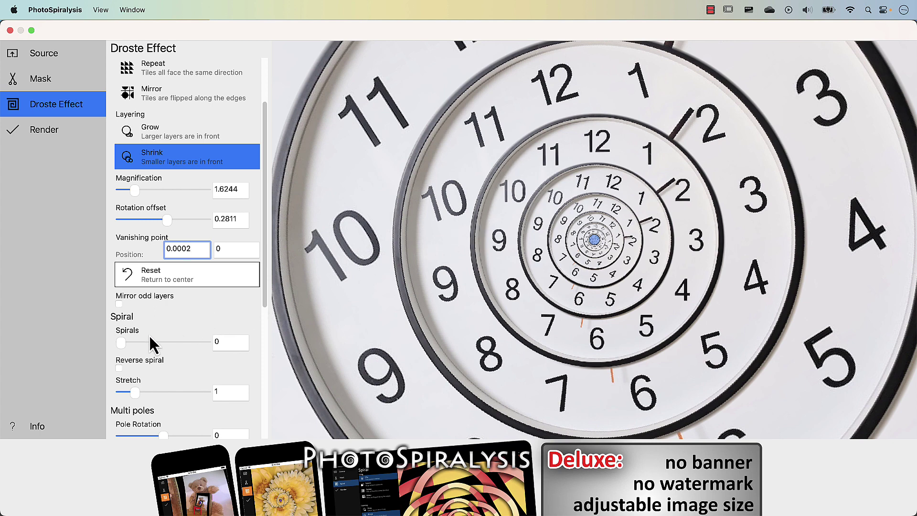
left_click(130, 344)
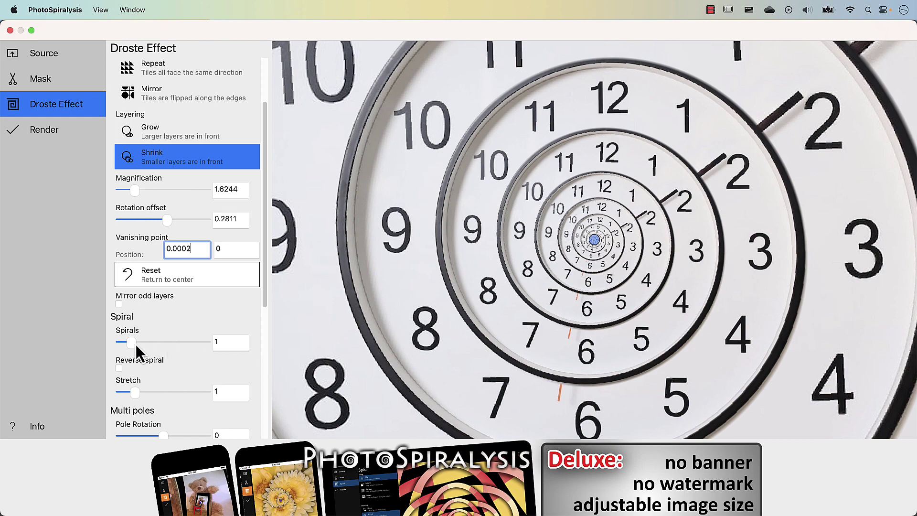
left_click_drag(136, 343, 165, 345)
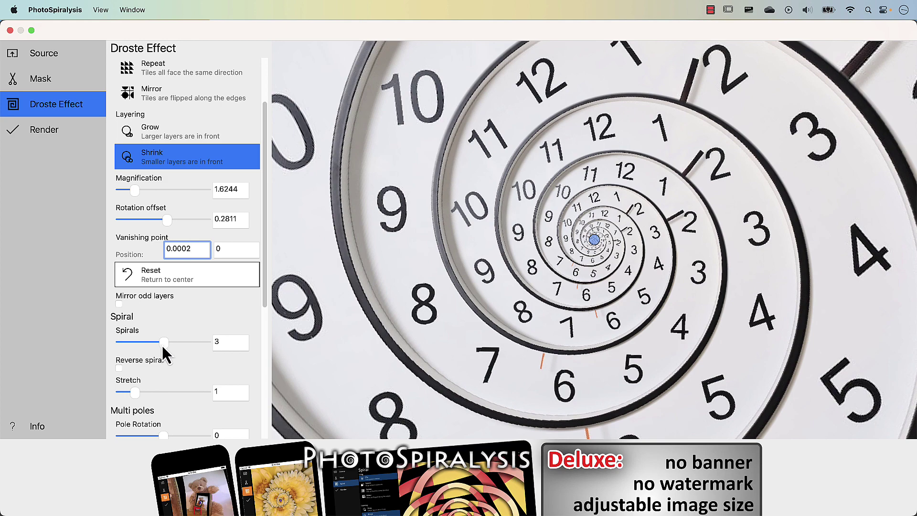
left_click_drag(162, 346, 139, 345)
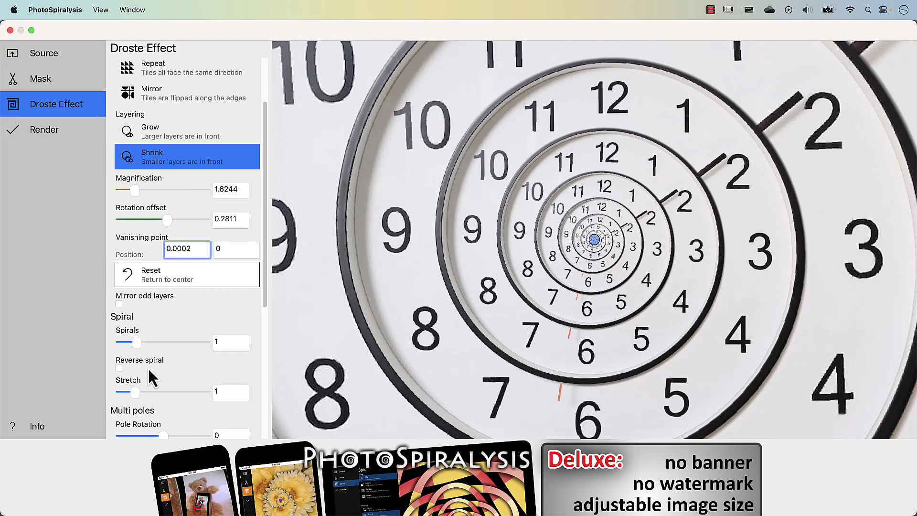
Step: Set the spiral's stretch to about 1.1721 and the rotation offset to about -0.662
left_click_drag(137, 392, 136, 392)
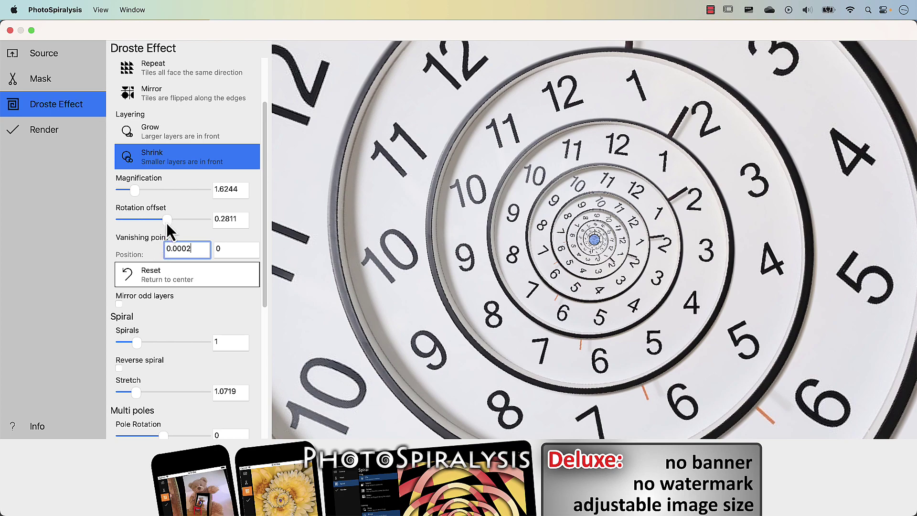
mouse_move(166, 222)
left_mouse_down()
mouse_move(176, 224)
mouse_move(145, 222)
mouse_move(154, 221)
left_mouse_up()
left_click_drag(139, 392, 139, 393)
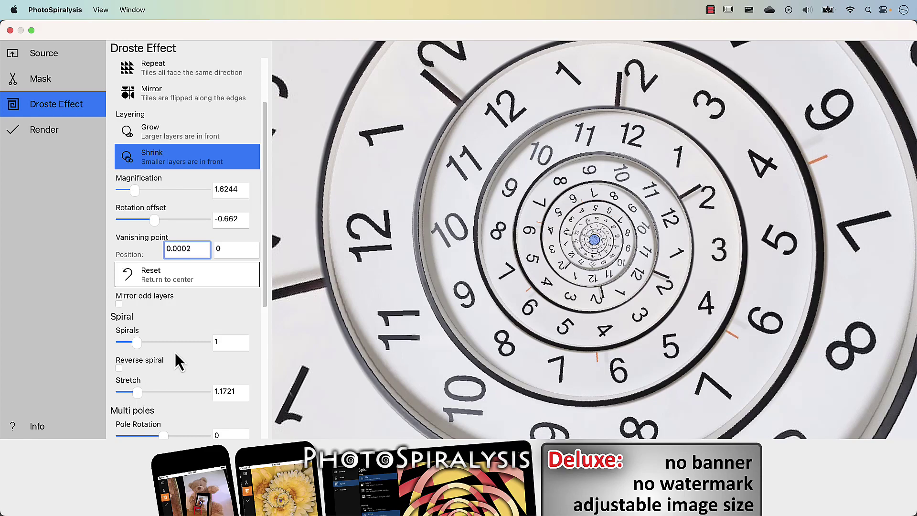
Step: Try a pole rotation of about -4.3242 and set it back to 0
left_click_drag(265, 265, 257, 339)
mouse_move(165, 296)
left_mouse_down()
mouse_move(183, 297)
mouse_move(151, 294)
left_mouse_up()
left_click_drag(145, 297, 255, 296)
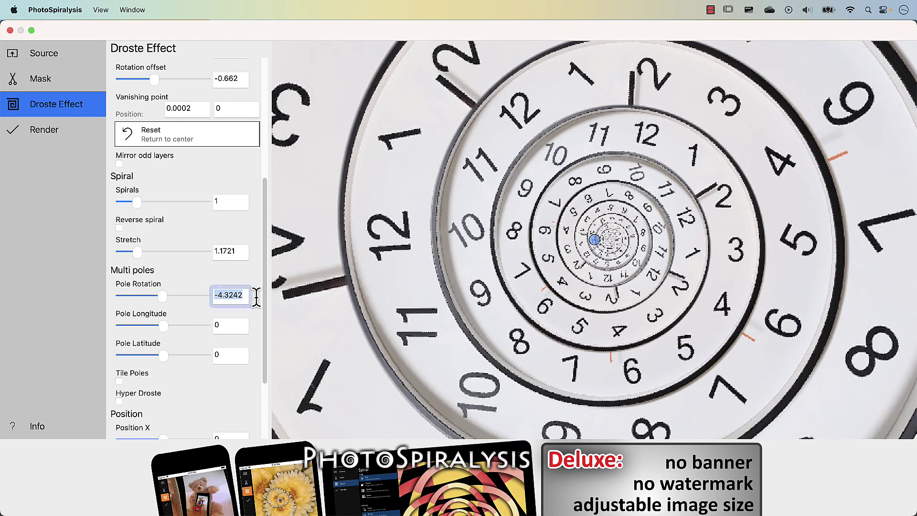
type("0")
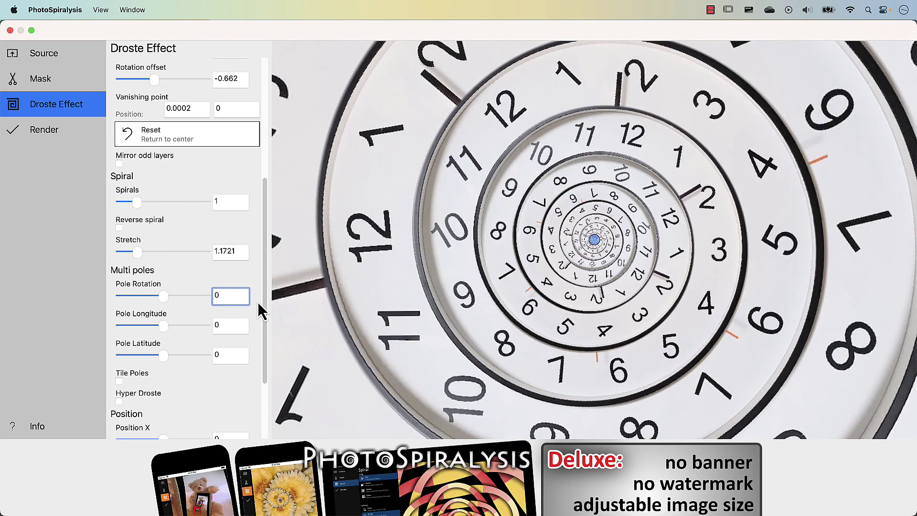
Step: Try a pole longitude of about -34.5898 and set it back to 0
mouse_move(164, 328)
left_mouse_down()
mouse_move(174, 327)
mouse_move(149, 330)
left_mouse_up()
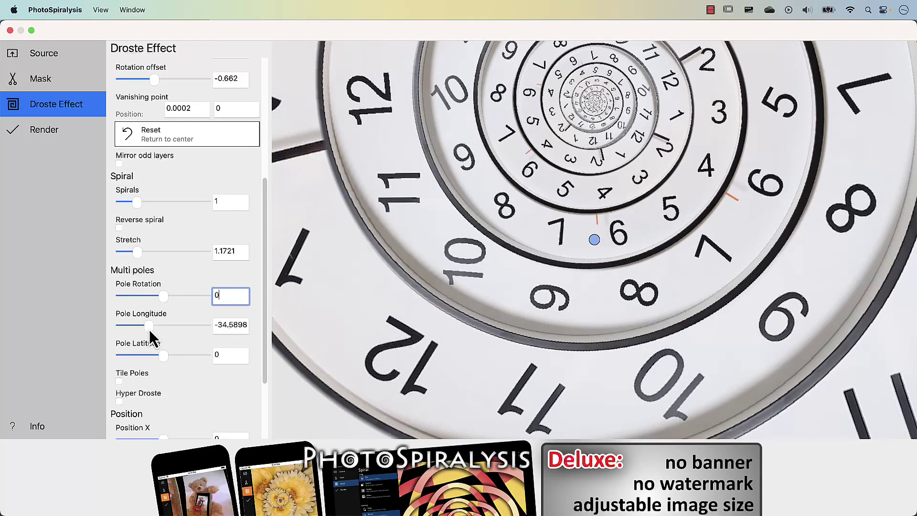
left_click_drag(149, 329, 163, 329)
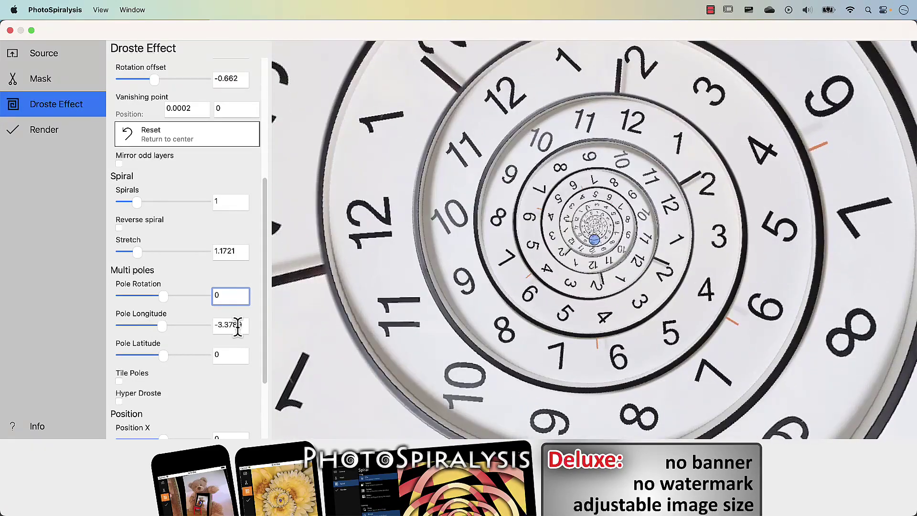
left_click_drag(243, 326, 202, 327)
type("0")
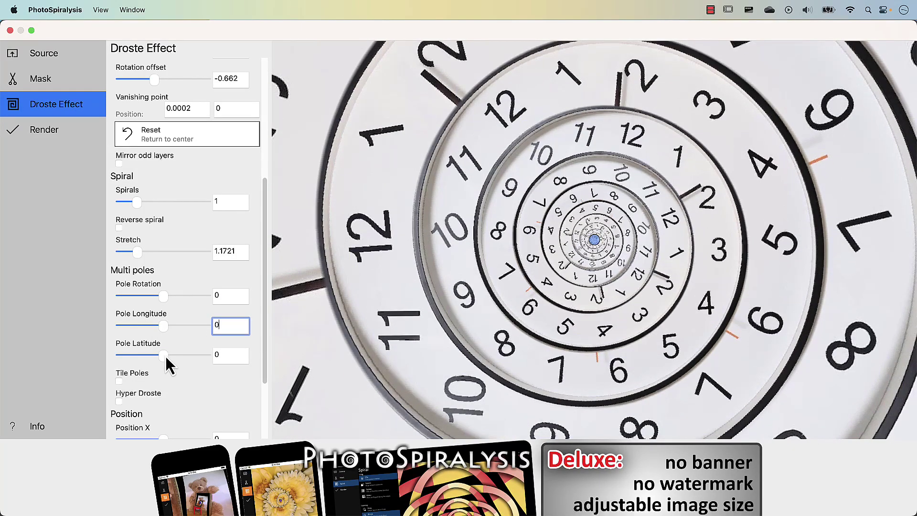
Step: Try a pole rotation of about 58.957, longitude of about 8.8965 and latitude of about -39.4629, and set all three back to 0
left_click_drag(166, 356, 158, 358)
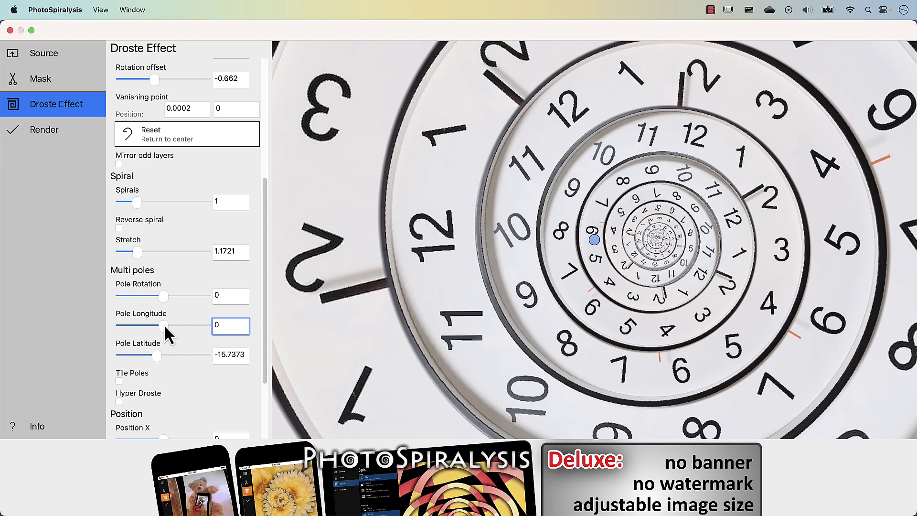
left_click_drag(160, 357, 160, 355)
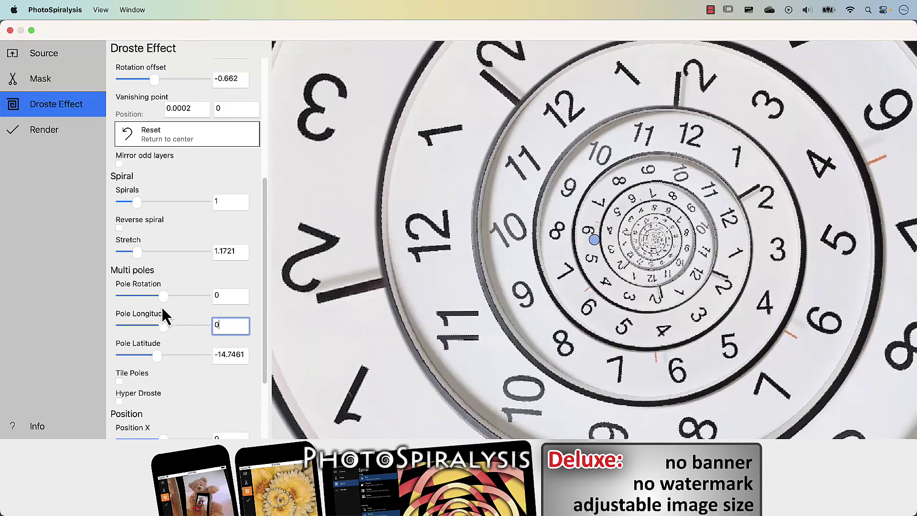
left_click_drag(162, 299, 177, 299)
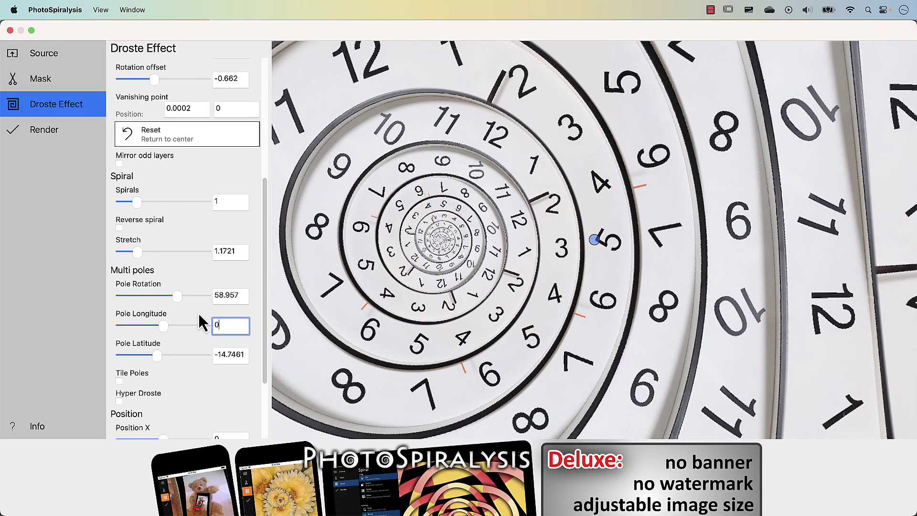
mouse_move(165, 326)
left_mouse_down()
mouse_move(175, 327)
mouse_move(155, 327)
mouse_move(174, 327)
mouse_move(167, 328)
left_mouse_up()
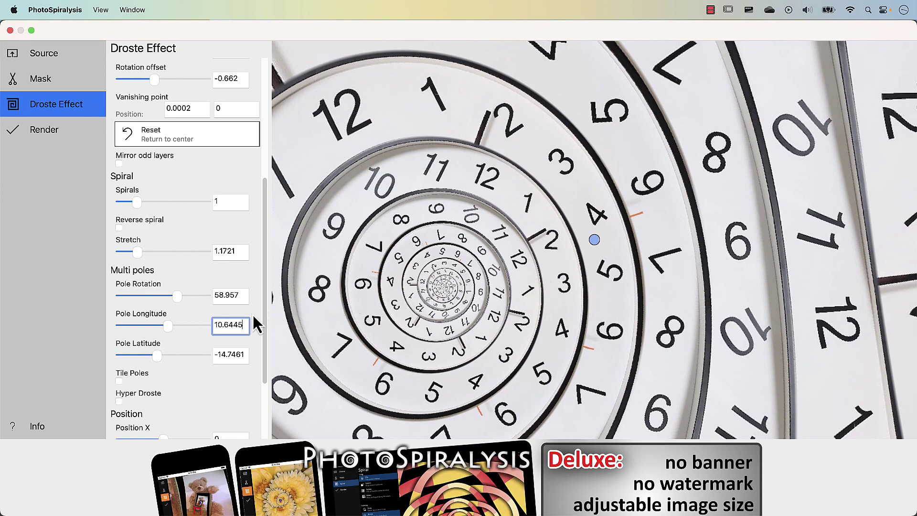
left_click_drag(170, 325, 146, 359)
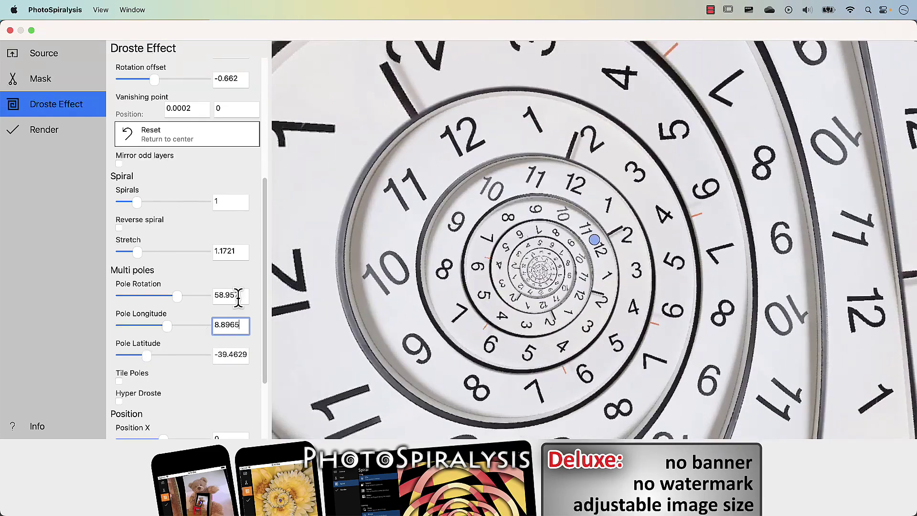
left_click_drag(238, 298, 191, 299)
type("0")
left_click_drag(238, 326, 214, 354)
type("00")
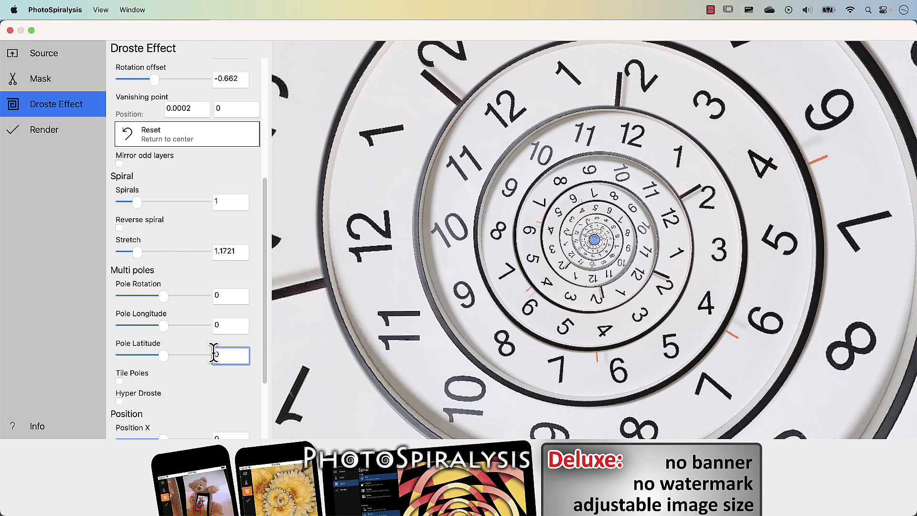
Step: Try the Tile Poles and Hyper Droste options on the clock spiral, switching each one off again
scroll(213, 352, "down", 5)
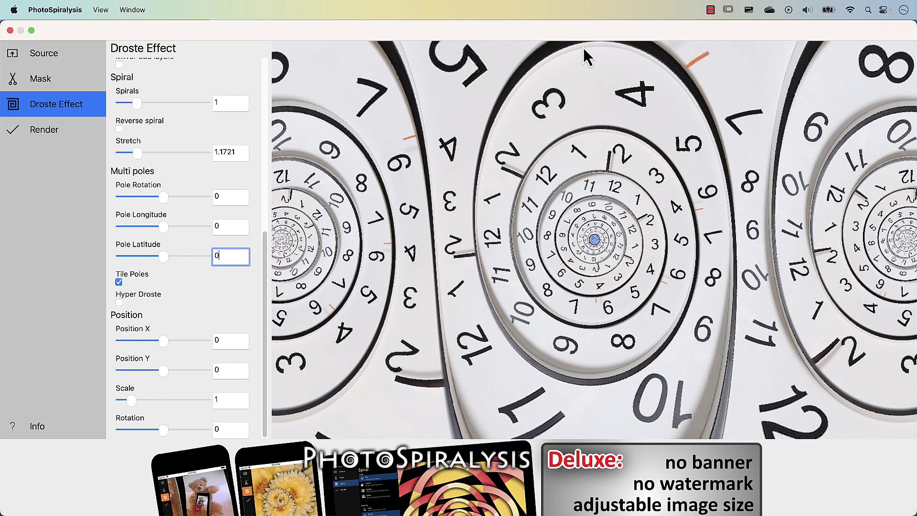
left_click(119, 283)
left_click(119, 301)
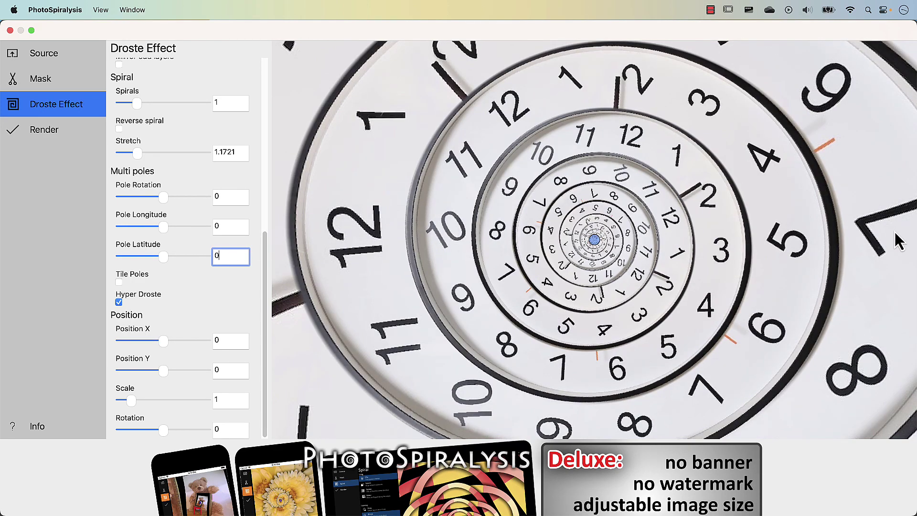
left_click(119, 303)
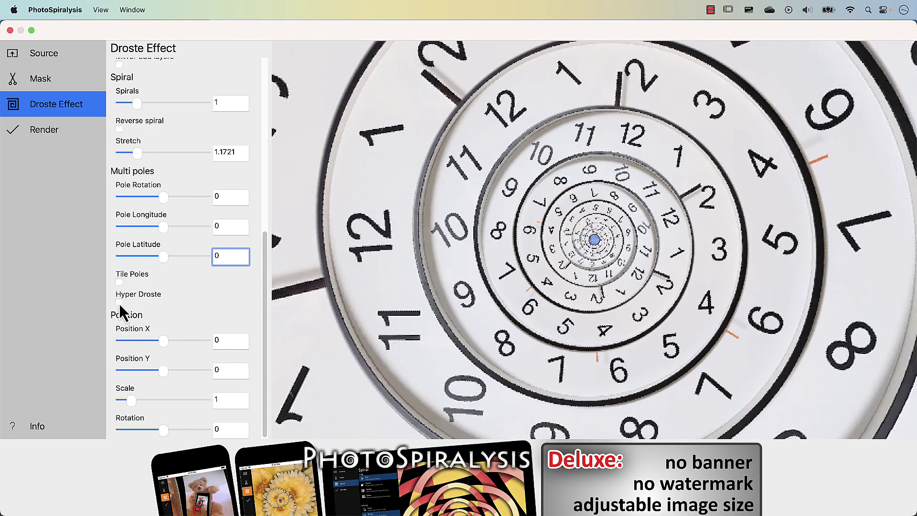
Step: Try moving the spiral to about -0.0702 in X and -0.0693 in Y, and set both positions back to 0
mouse_move(163, 340)
left_mouse_down()
mouse_move(174, 340)
mouse_move(142, 341)
mouse_move(162, 343)
left_mouse_up()
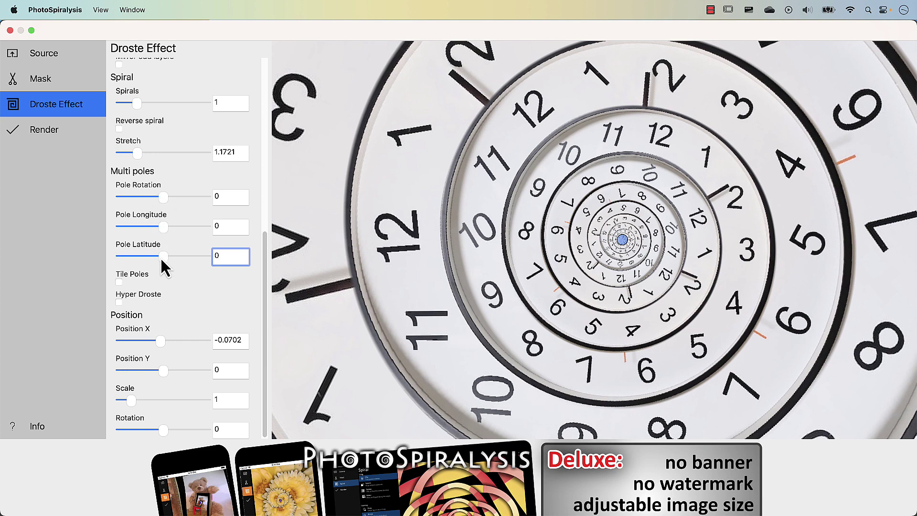
mouse_move(166, 368)
left_mouse_down()
mouse_move(155, 371)
mouse_move(164, 373)
left_mouse_up()
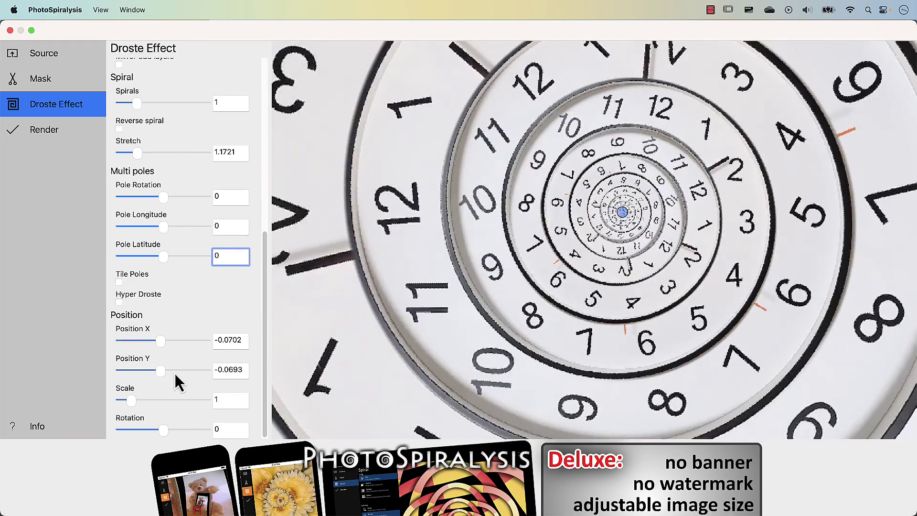
left_click_drag(243, 369, 171, 362)
type("0")
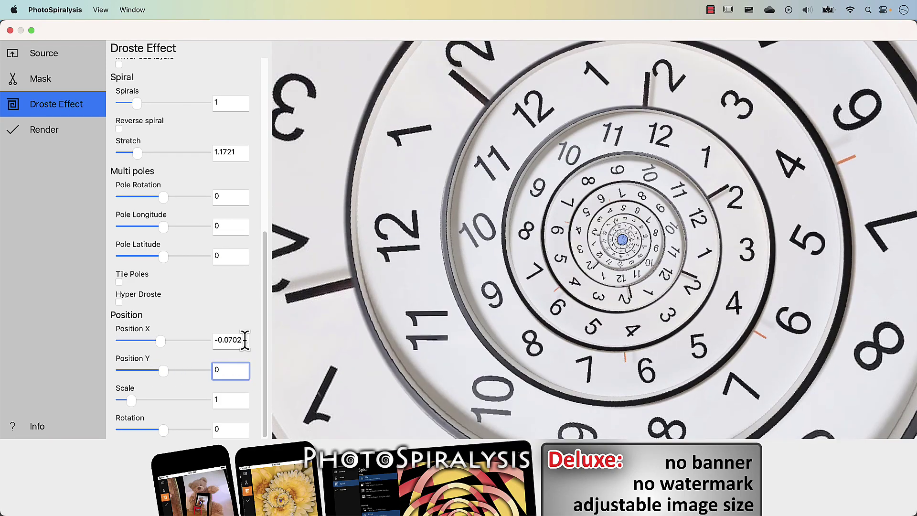
left_click_drag(244, 339, 207, 338)
type("0")
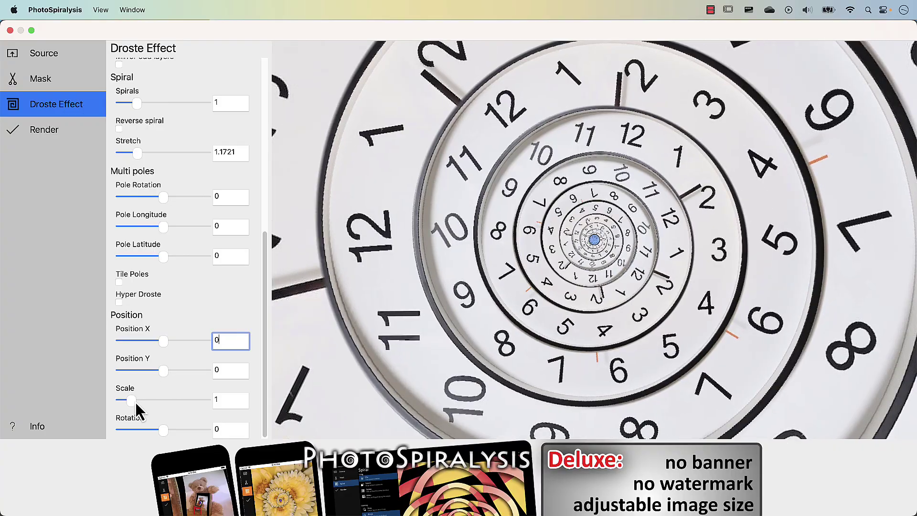
Step: Set the image scale to about 2.0372, the spiral's stretch to about 0.9709 and the image rotation to about -0.2461
left_click_drag(136, 403, 148, 406)
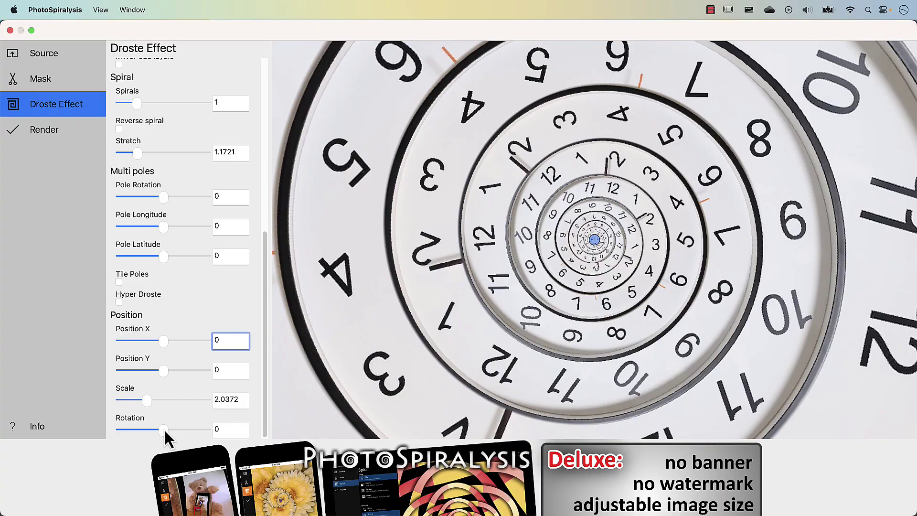
mouse_move(164, 429)
left_mouse_down()
mouse_move(147, 432)
mouse_move(160, 432)
left_mouse_up()
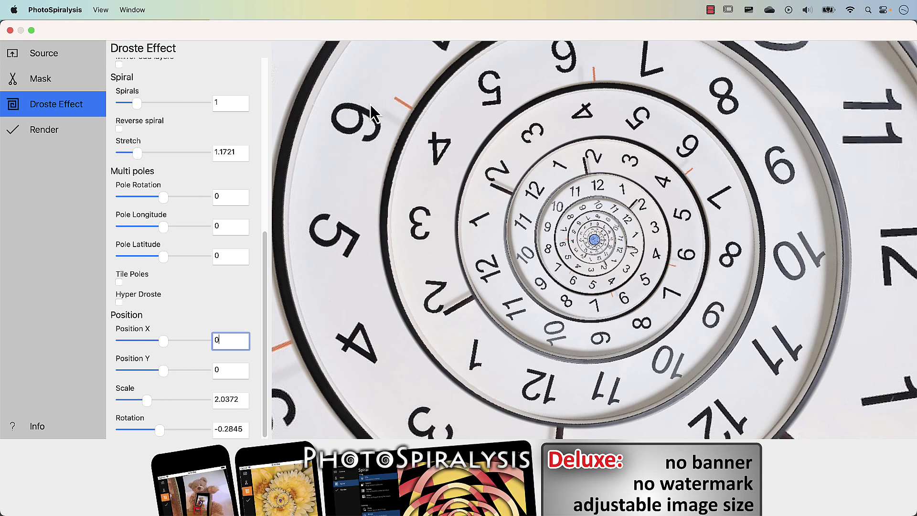
left_click_drag(136, 154, 135, 153)
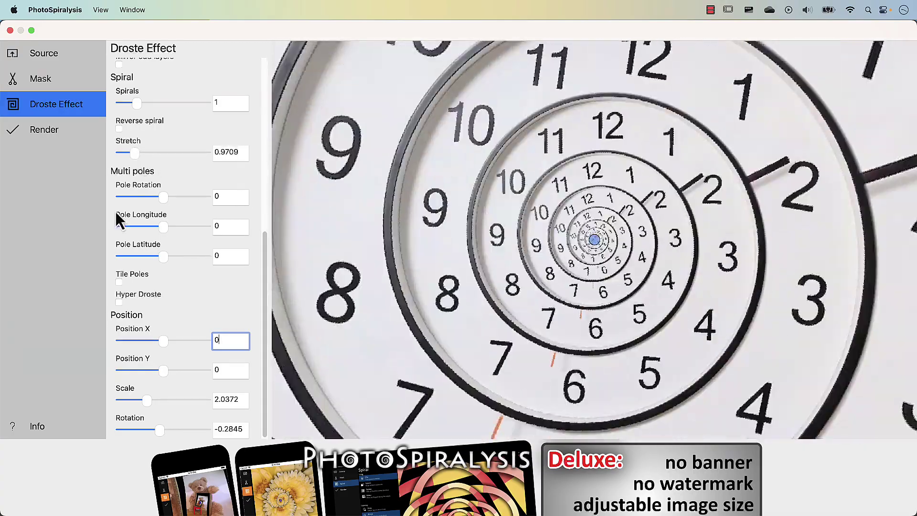
left_click(164, 434)
mouse_move(163, 434)
left_mouse_down()
mouse_move(171, 432)
mouse_move(163, 431)
left_mouse_up()
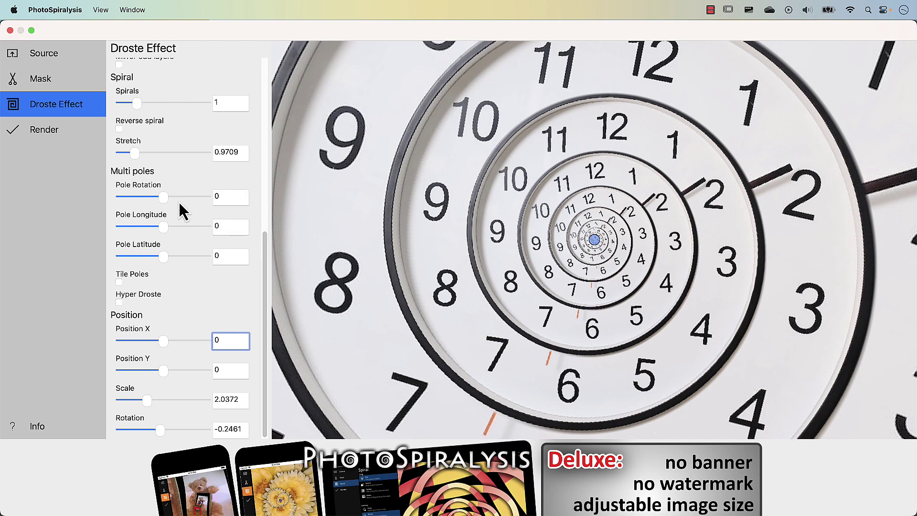
Step: Configure the render output for landscape orientation and, after comparing the sizes, choose Large
left_click(47, 133)
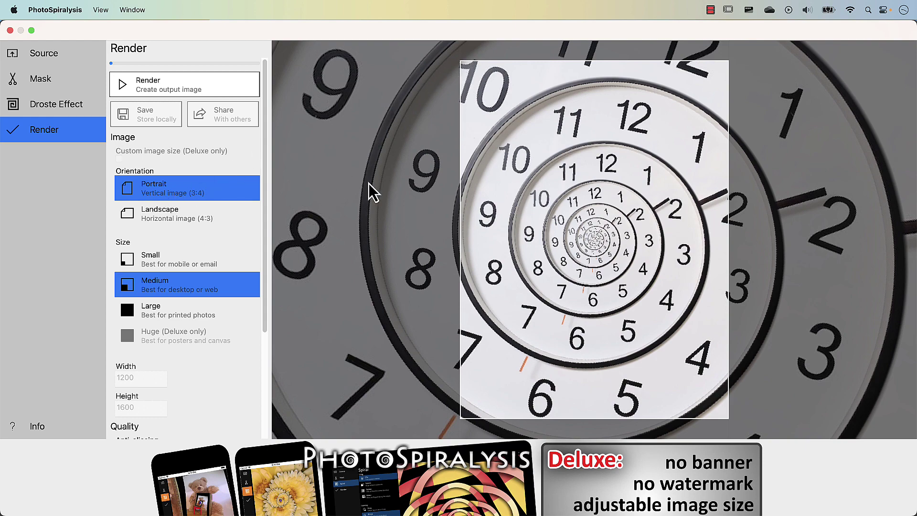
left_click(164, 217)
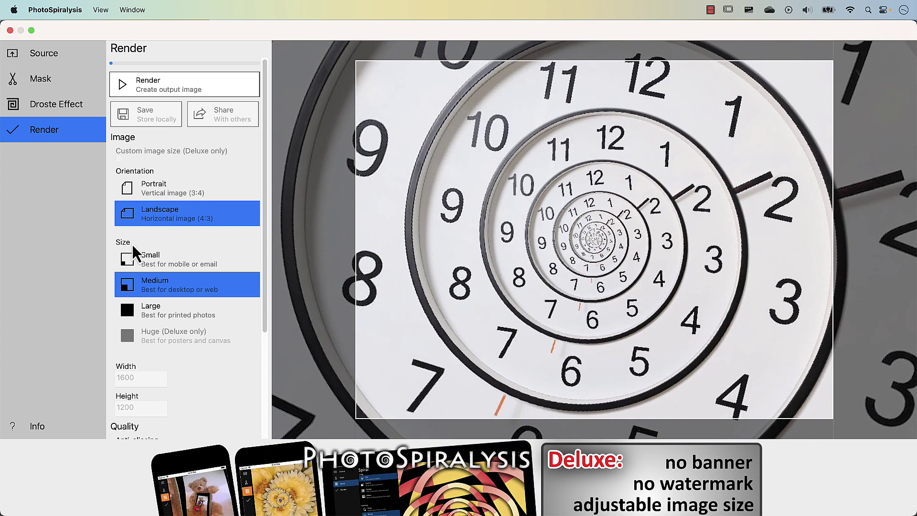
left_click(162, 314)
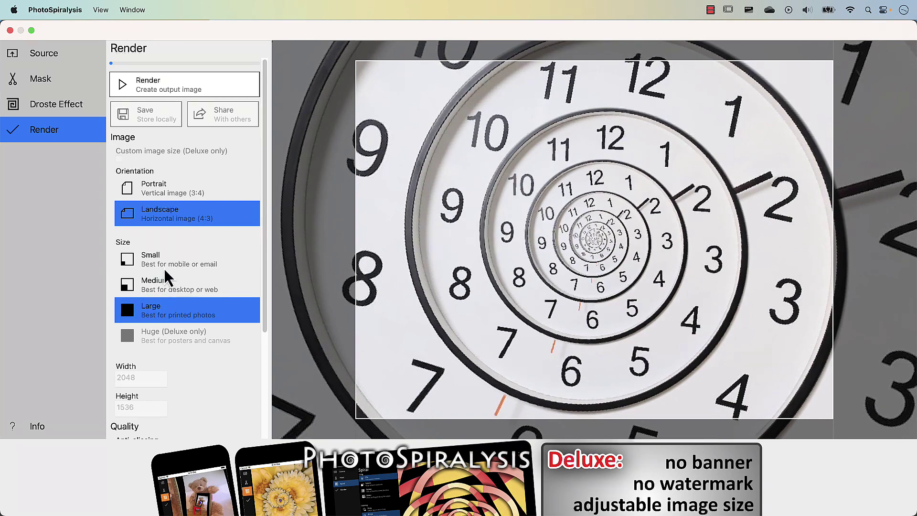
left_click(164, 257)
left_click(160, 287)
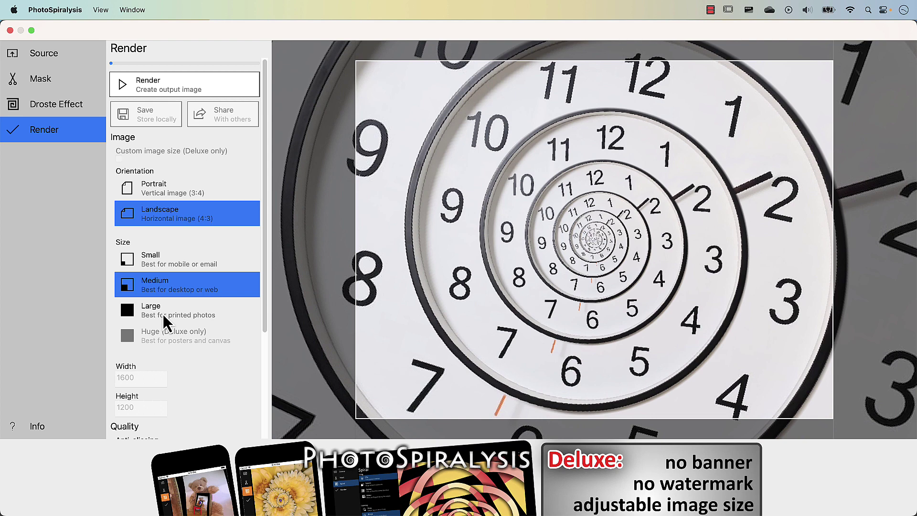
left_click(163, 319)
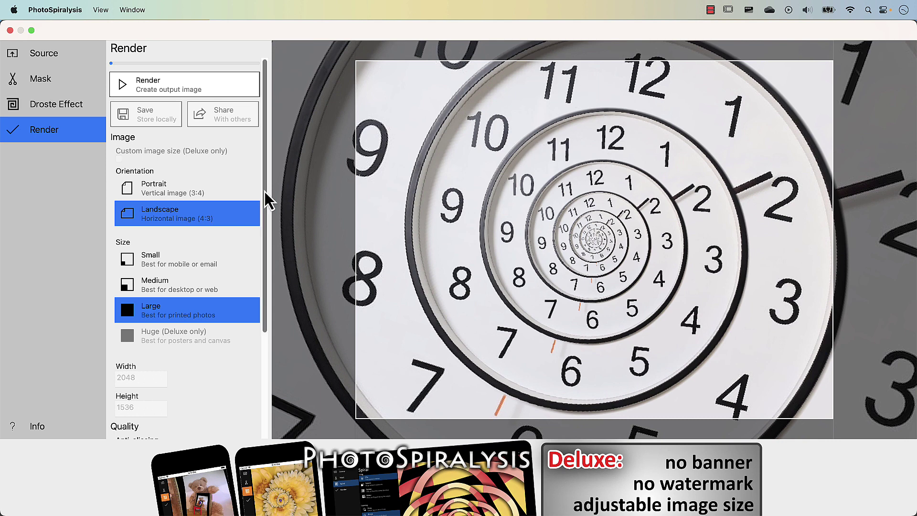
Step: Reframe the spiral for rendering at about X 0.099 and Y -0.0238, with scale about 3.404 and rotation about -0.2973
left_click_drag(265, 191, 266, 323)
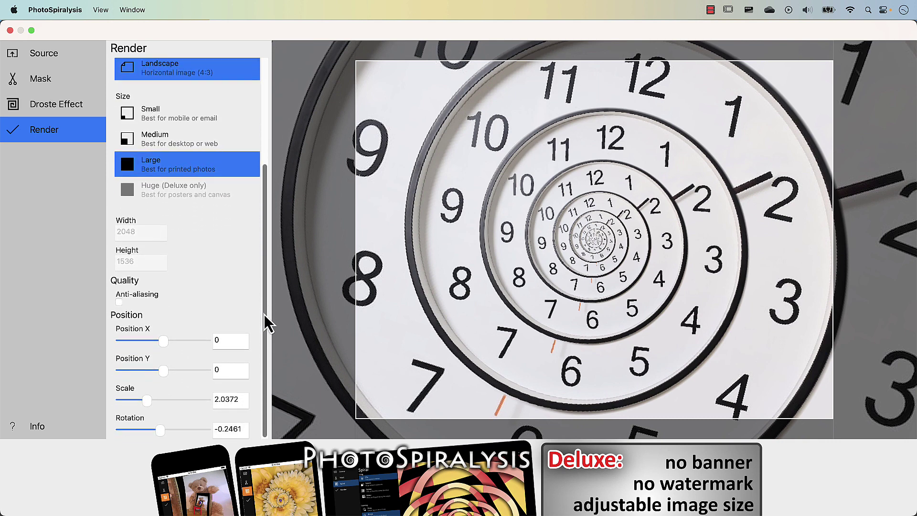
left_click_drag(165, 341, 172, 342)
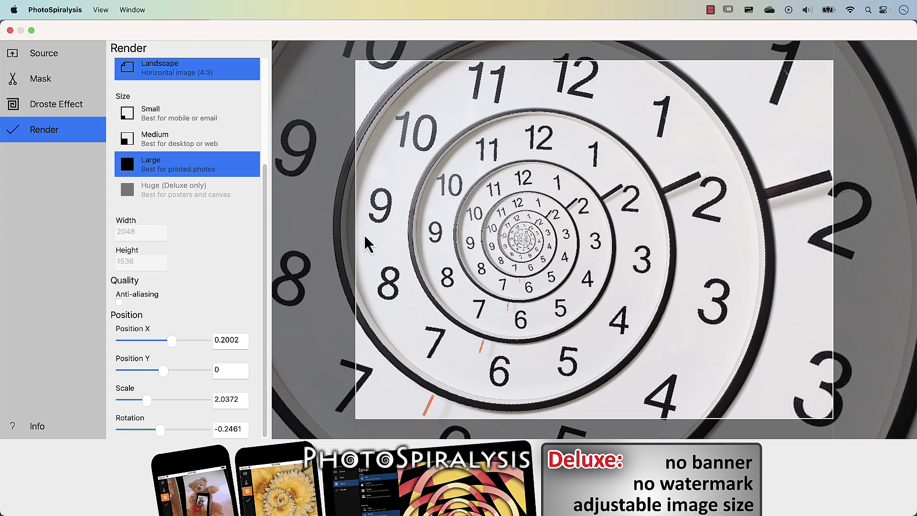
left_click_drag(171, 342, 171, 343)
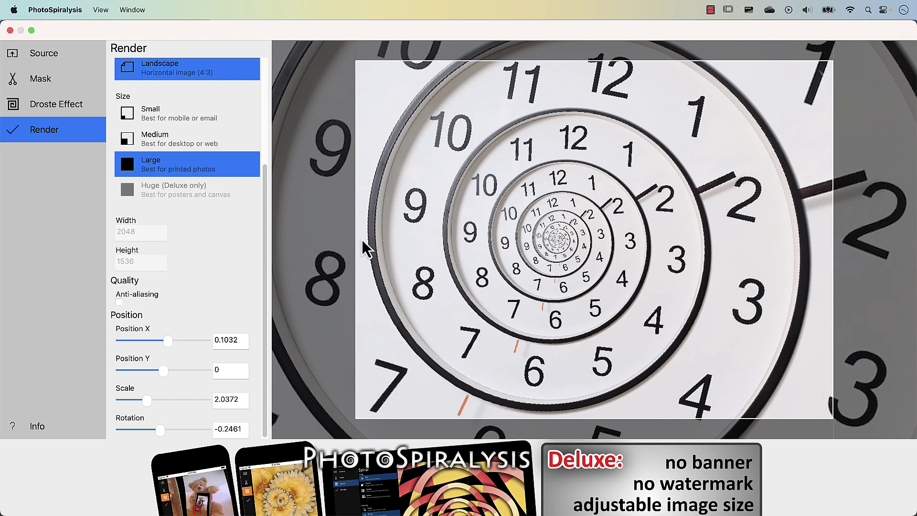
left_click_drag(167, 343, 162, 372)
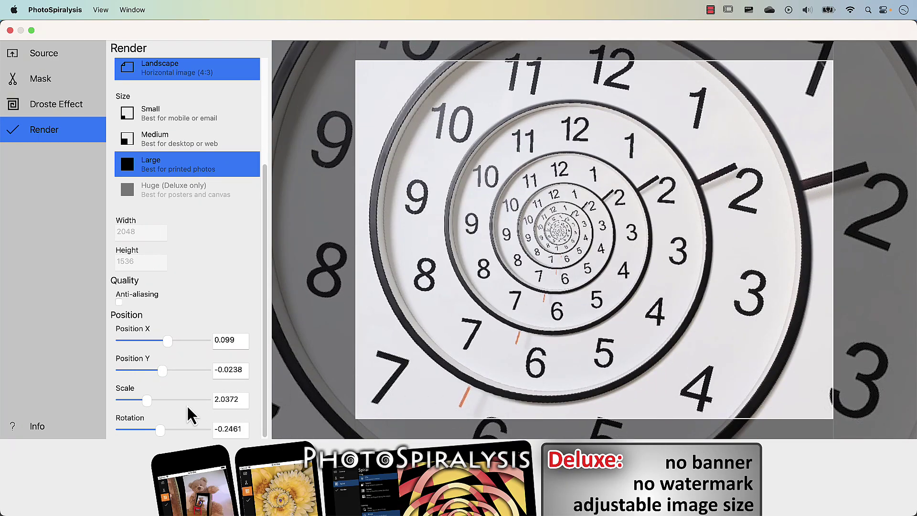
left_click_drag(145, 401, 162, 431)
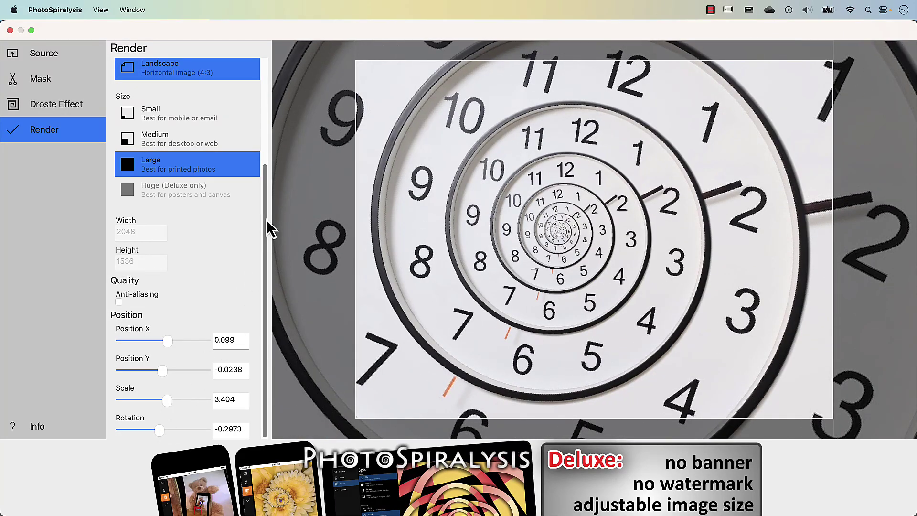
Step: Render the output image and save it as Clock.tiff in the Images folder
left_click_drag(267, 219, 266, 102)
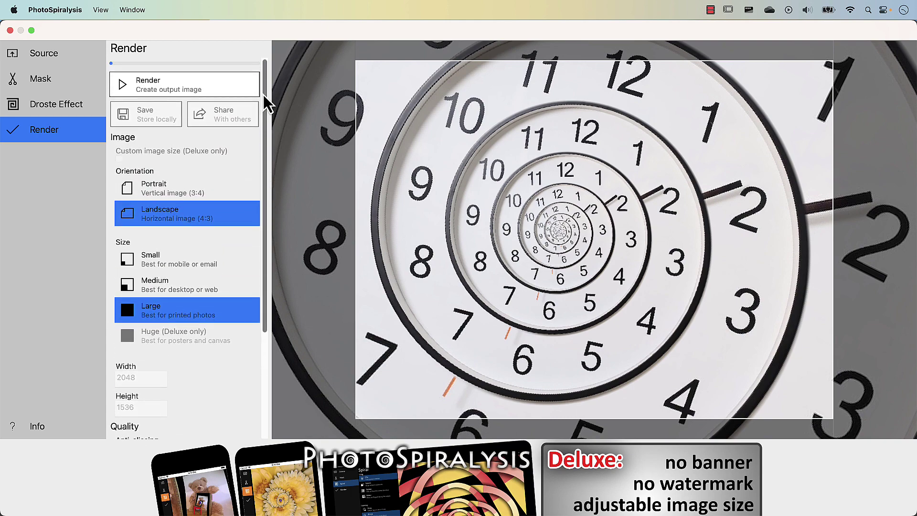
left_click(159, 90)
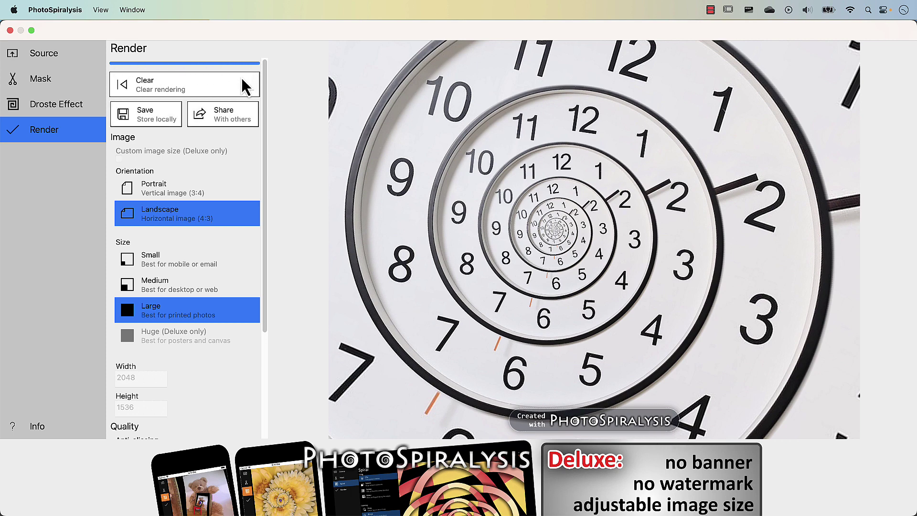
left_click(148, 117)
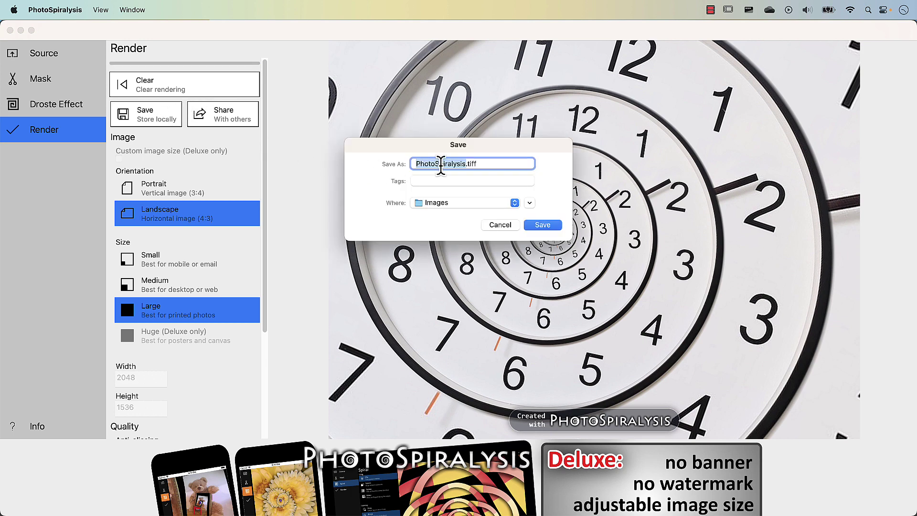
type("Clock")
left_click(543, 225)
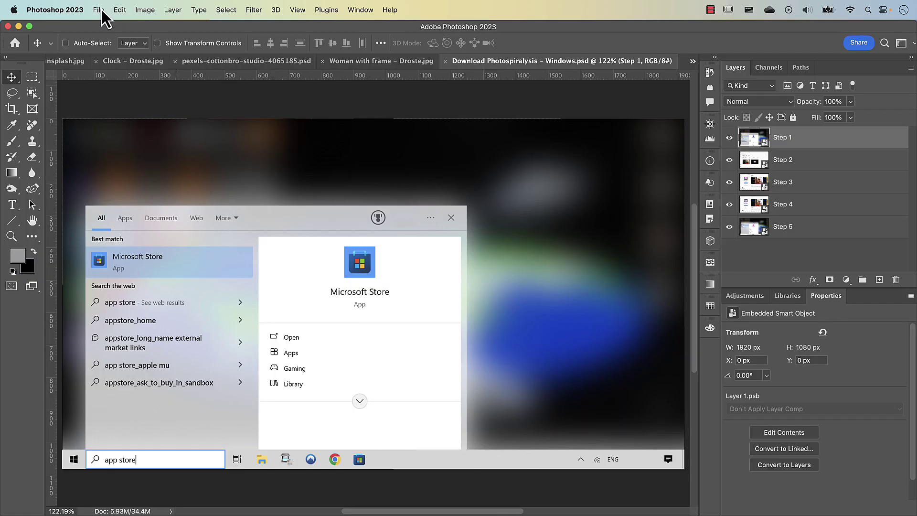
Step: Open Clock.tiff from the Images folder
left_click(102, 11)
left_click(106, 37)
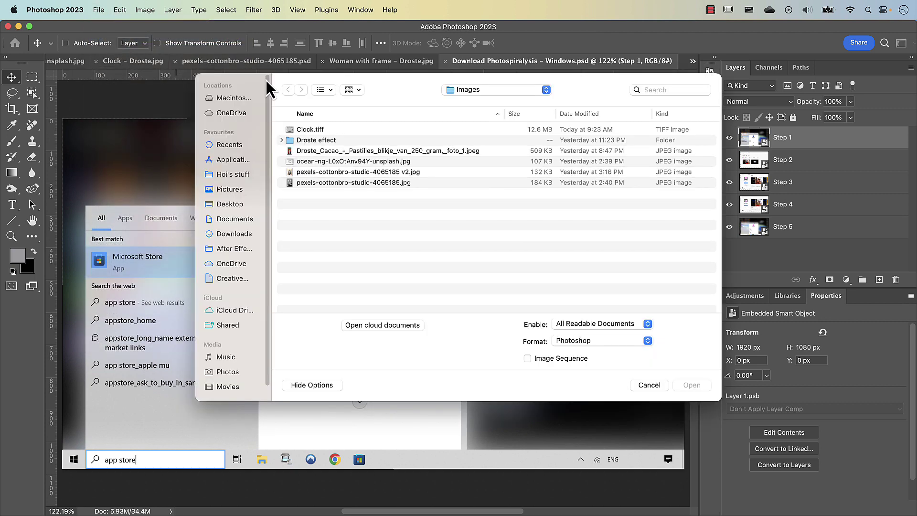
left_click(313, 132)
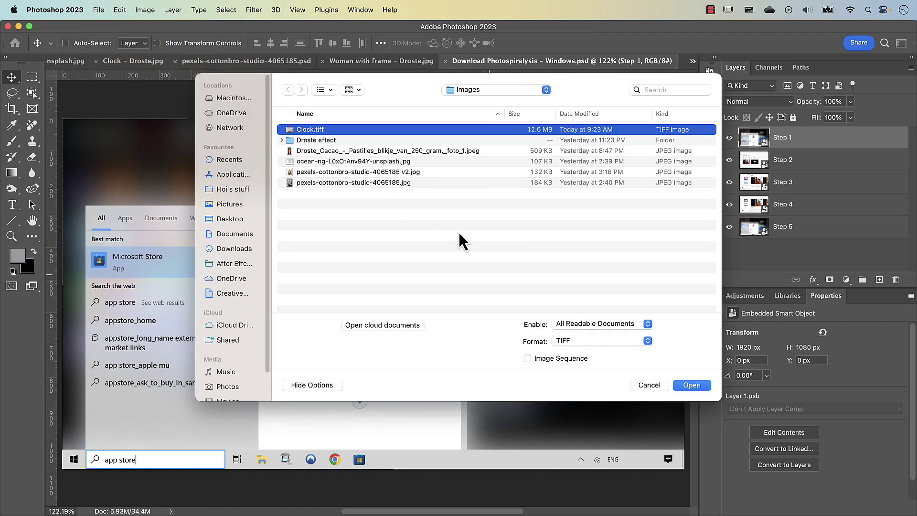
left_click(690, 384)
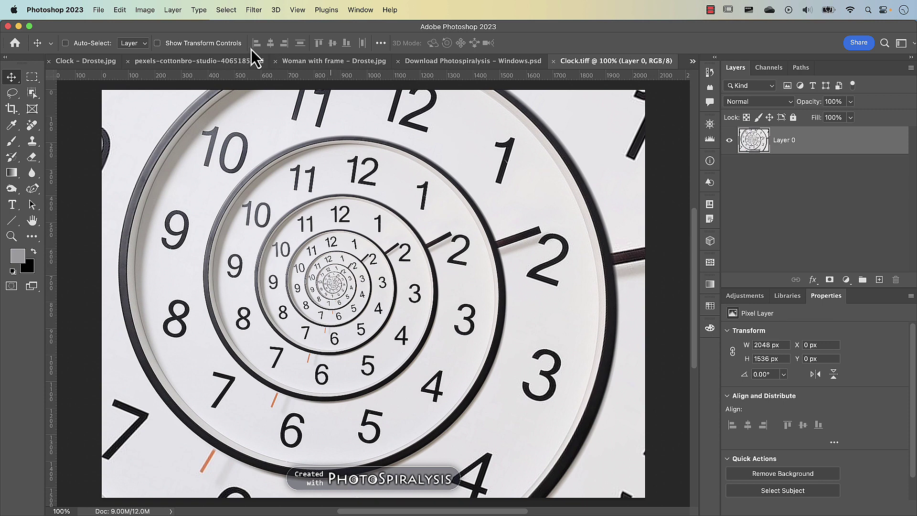
Step: In pexels-cottonbro-studio-4065185.psd, delete the Gradient Fill 1 layer and remove Layer 0's mask without applying it
left_click(193, 63)
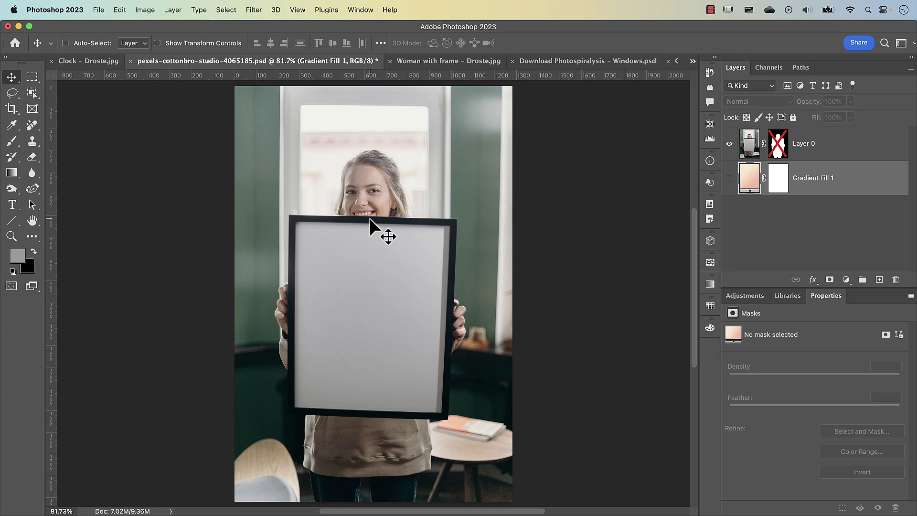
left_click(778, 143, "shift")
left_click(729, 178)
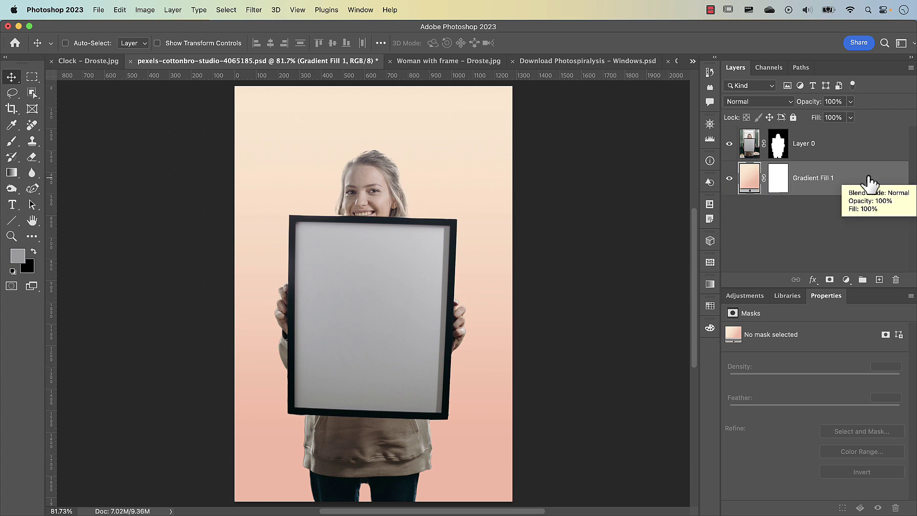
left_click_drag(841, 181, 895, 277)
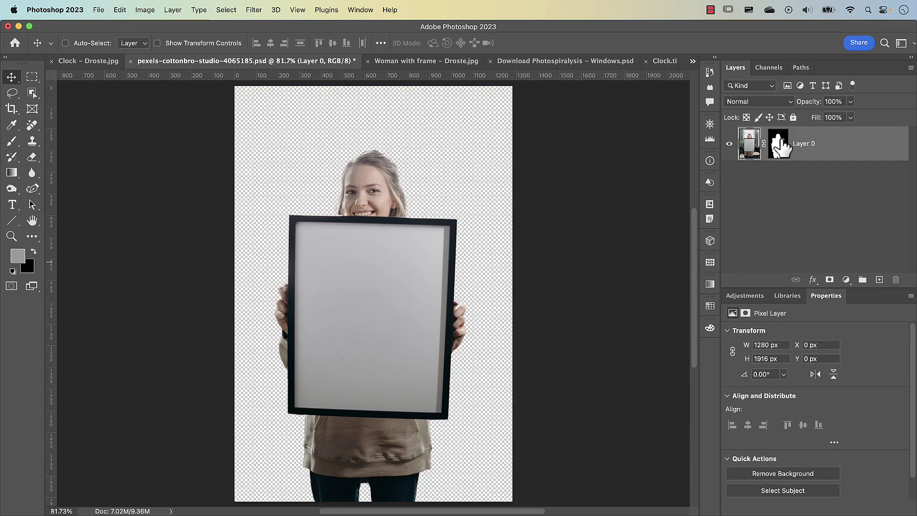
left_click_drag(782, 148, 896, 279)
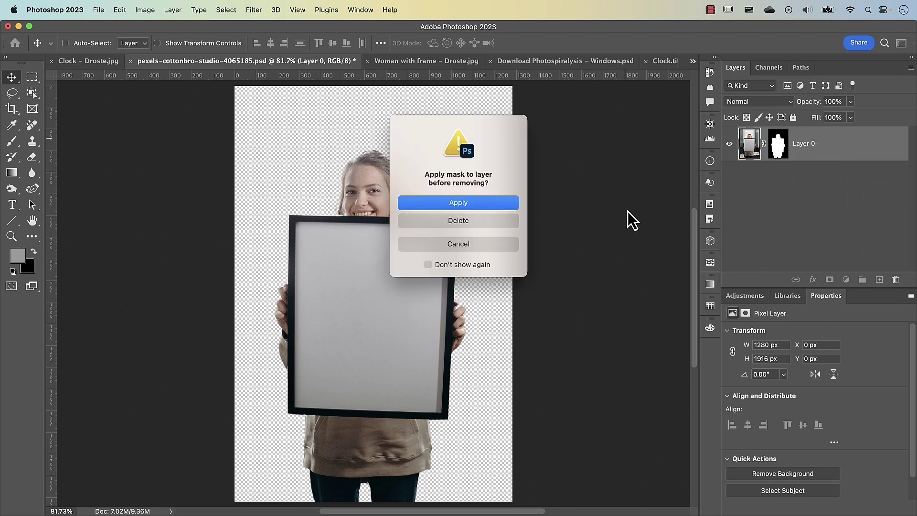
left_click(471, 219)
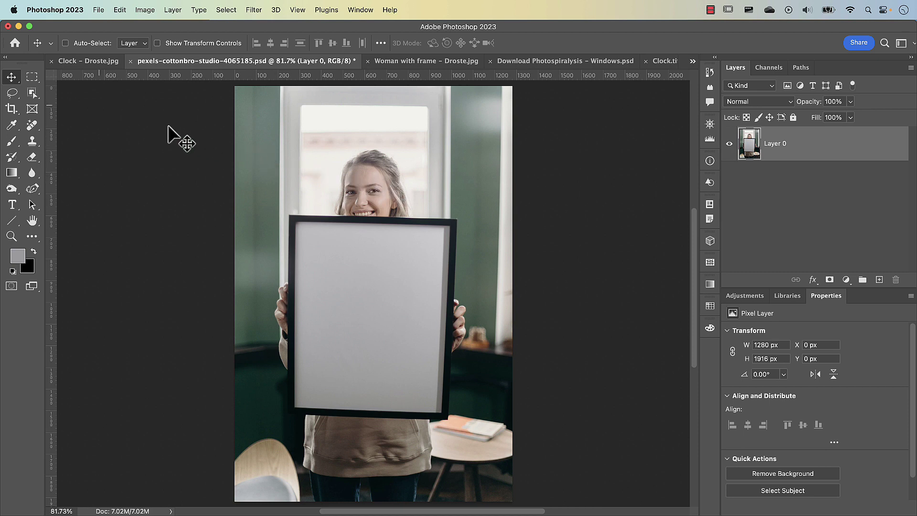
Step: With the Object Selection tool active, check the Select Subject processing mode in its options and in the Image Processing preferences
left_click(33, 93)
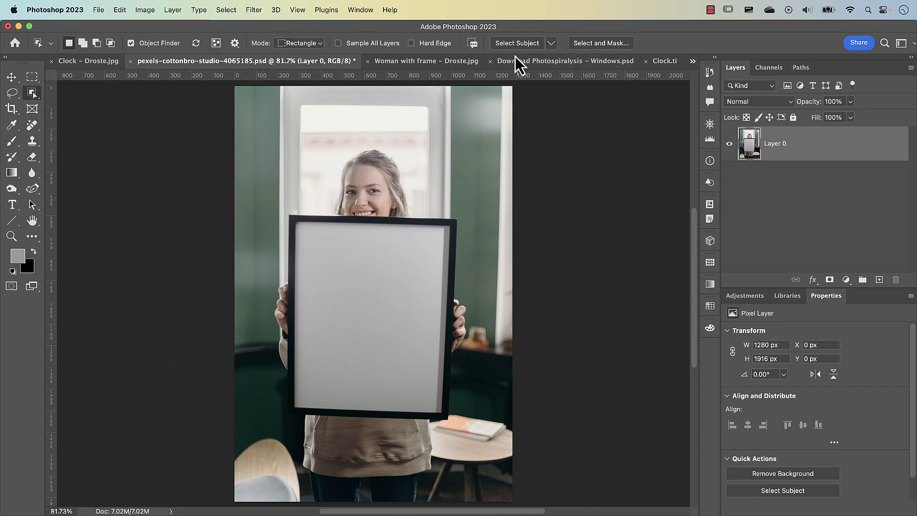
left_click(552, 45)
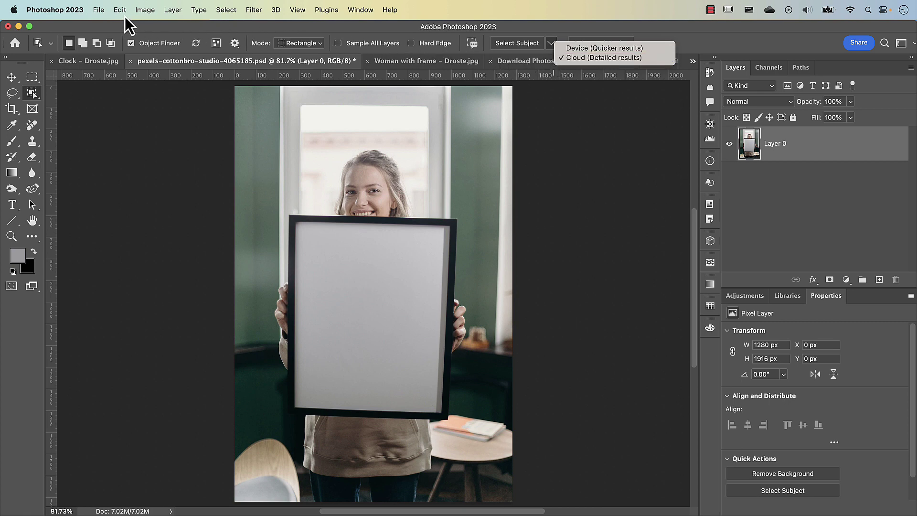
left_click(67, 13)
left_click(67, 12)
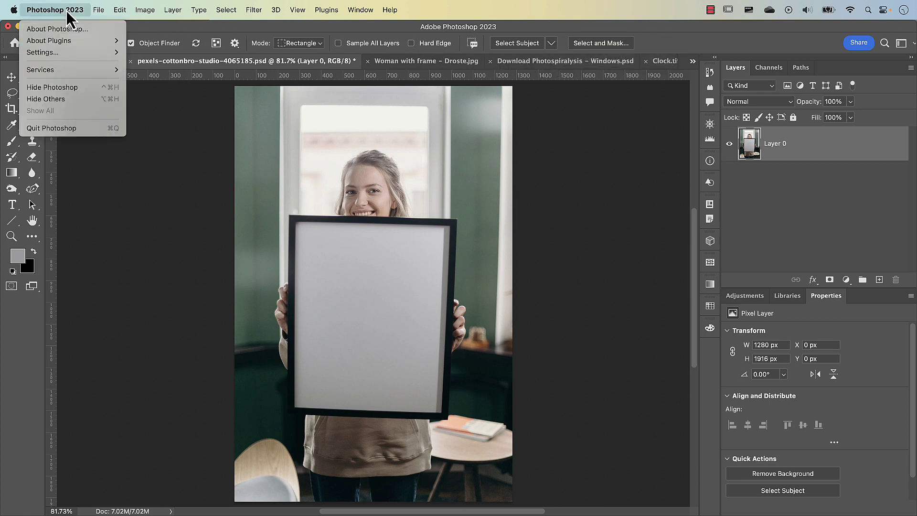
mouse_move(67, 54)
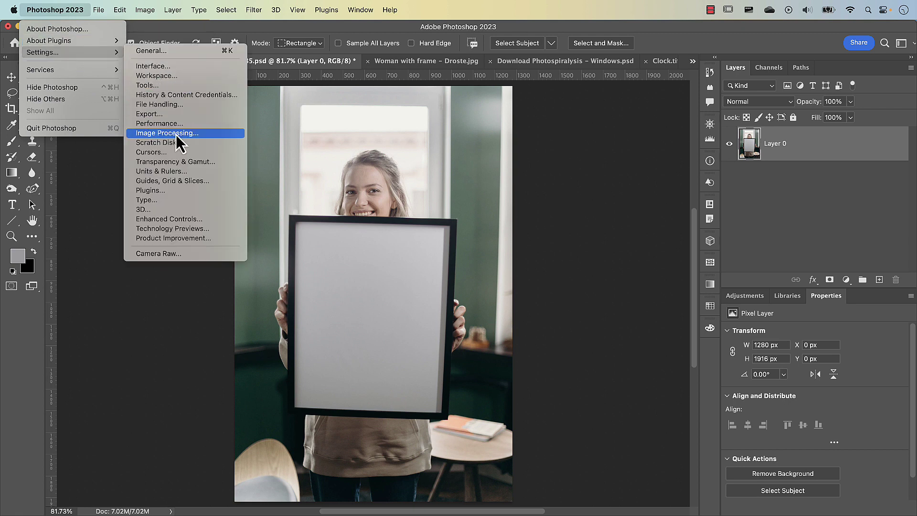
mouse_move(124, 11)
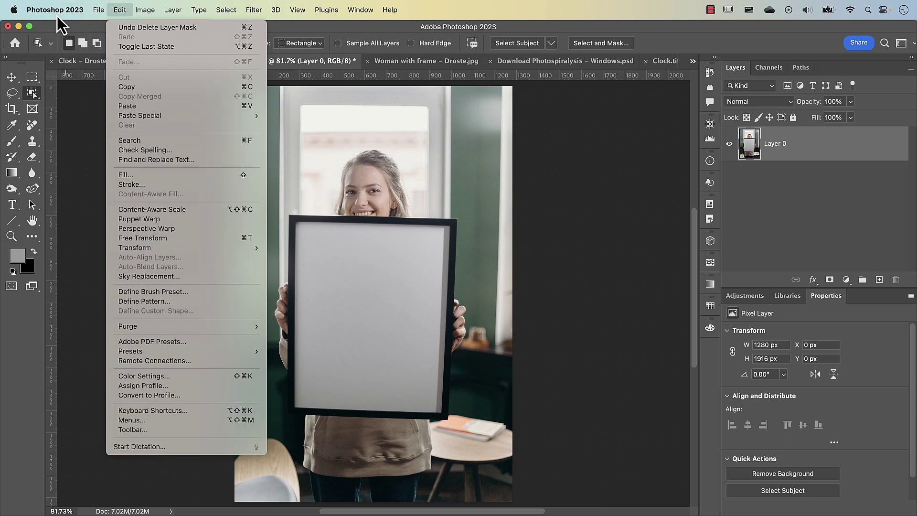
mouse_move(57, 11)
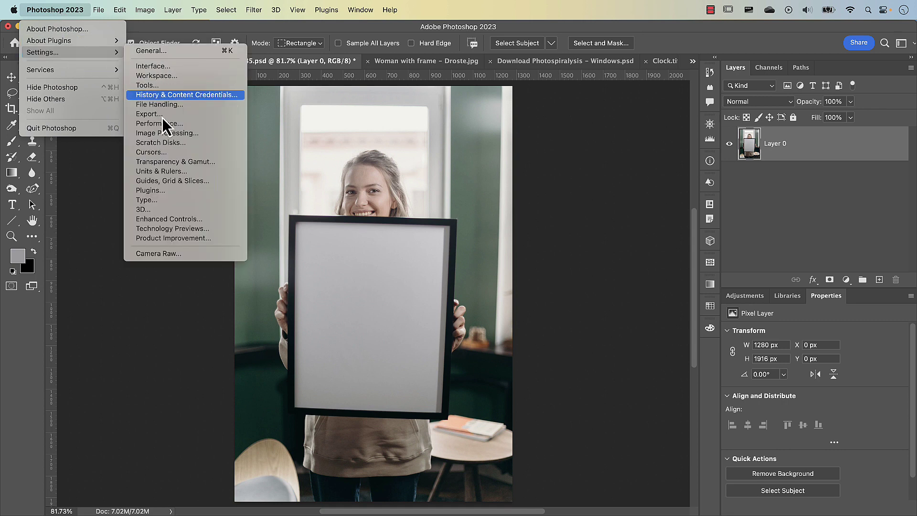
left_click(168, 133)
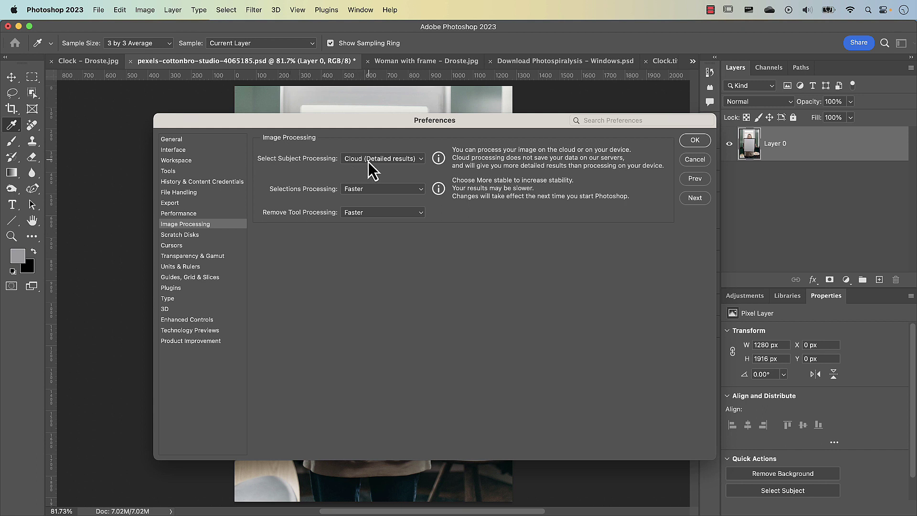
left_click(698, 142)
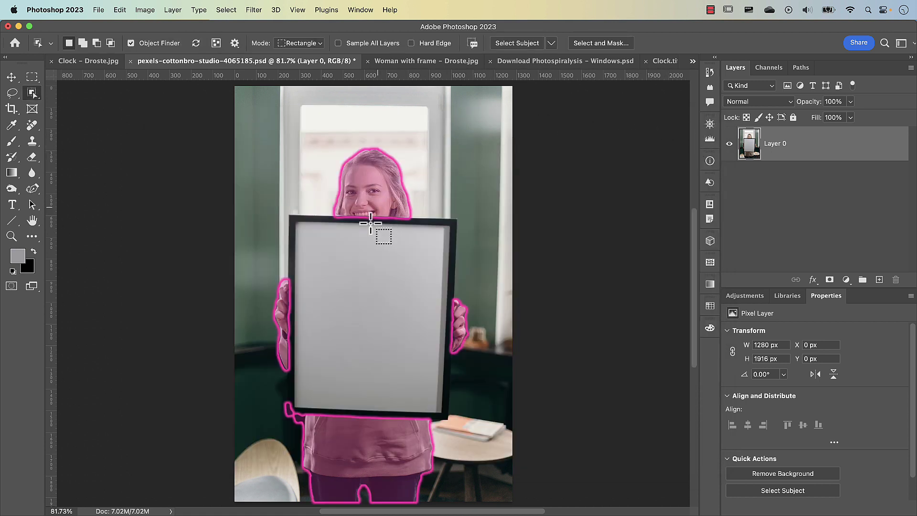
Step: Select the woman and her frame with Select Subject and add a layer mask to Layer 0 from the selection
left_click(517, 45)
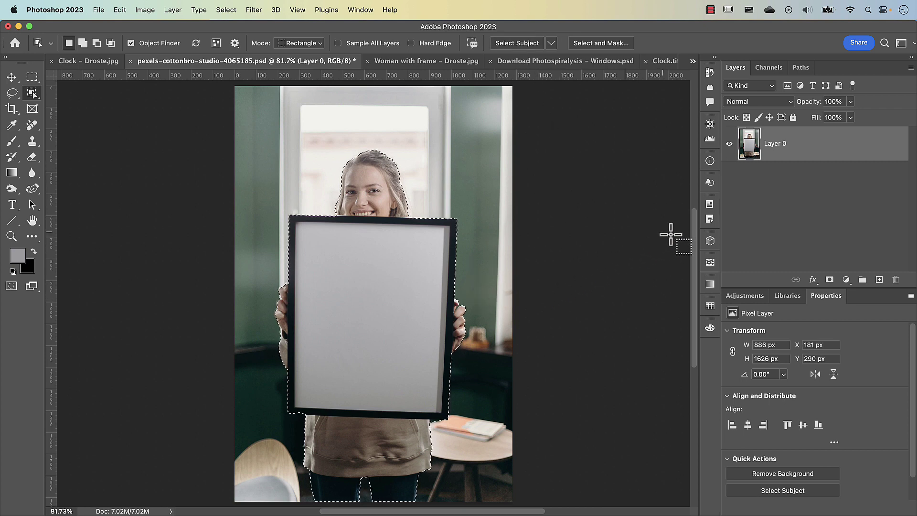
left_click(830, 280)
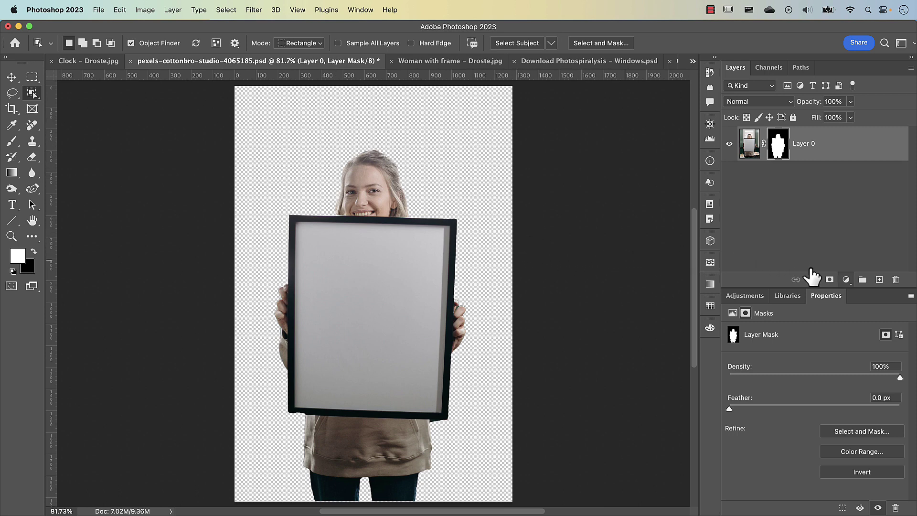
Step: Add a Solid Color fill layer in bright purple (RGB 202, 51, 245) and place it beneath Layer 0
left_click(846, 280)
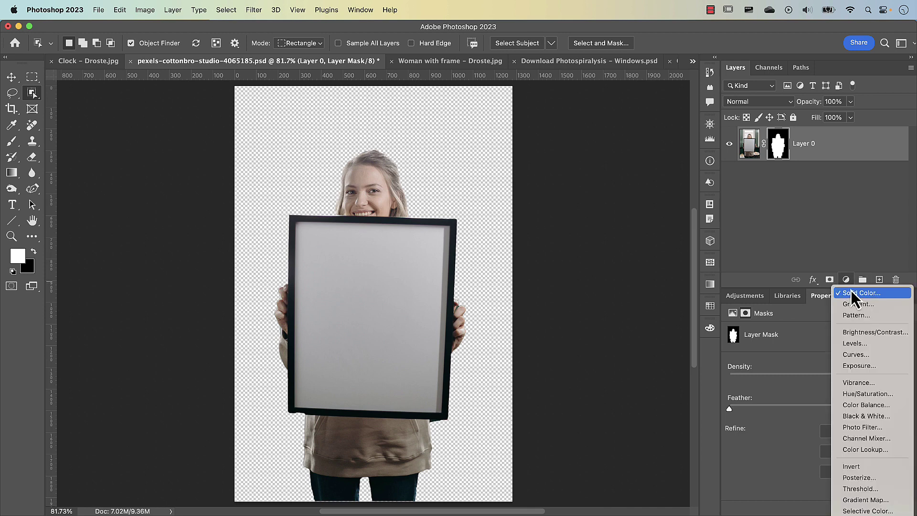
left_click(850, 291)
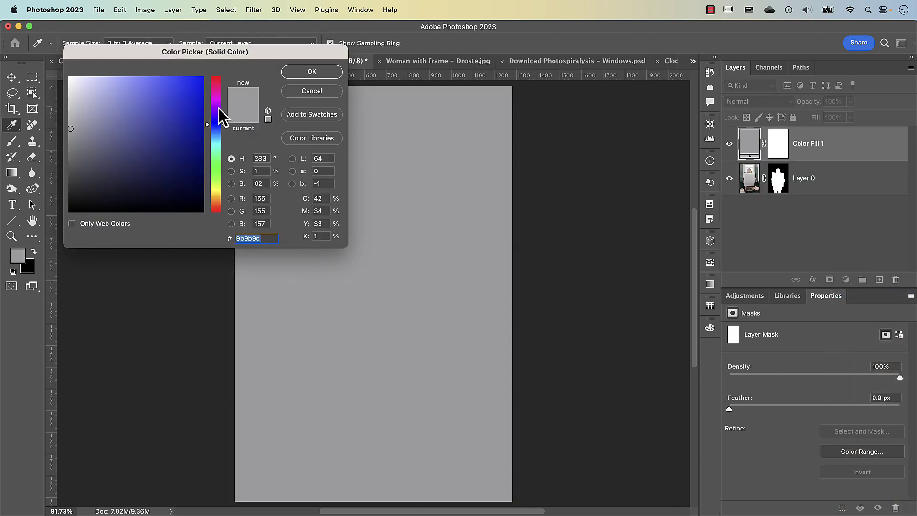
left_click_drag(219, 108, 208, 101)
left_click(176, 82)
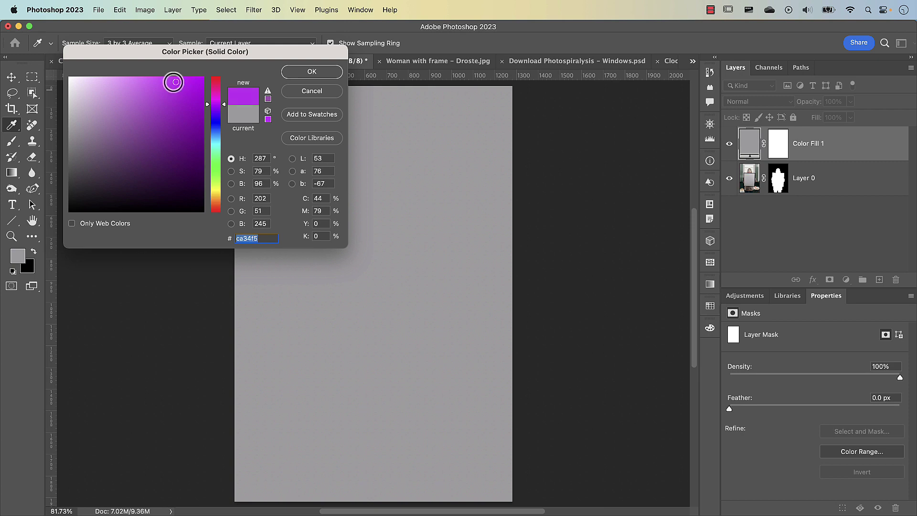
left_click(305, 75)
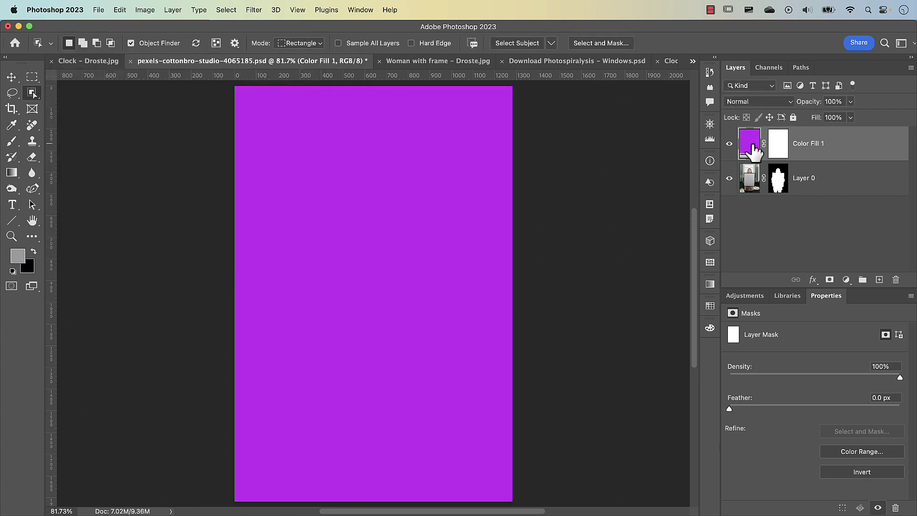
left_click_drag(750, 143, 757, 202)
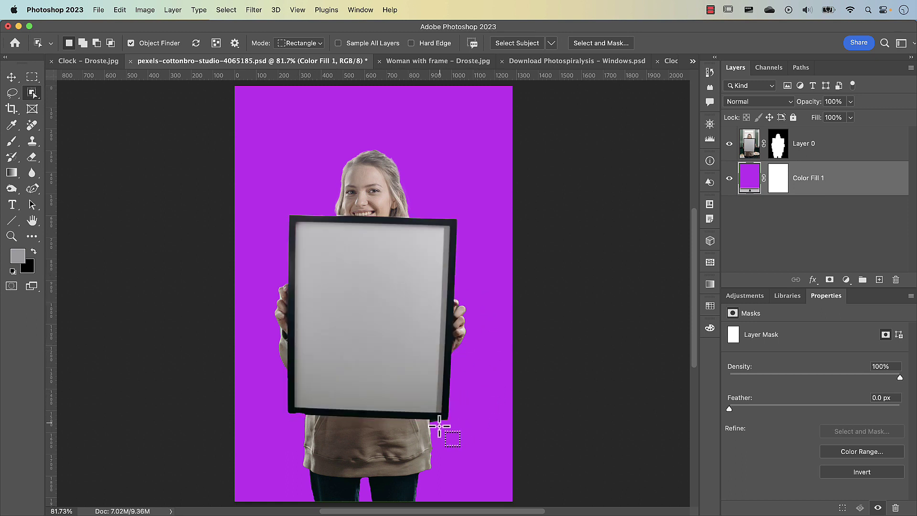
Step: Lasso the leftover background under the frame's lower-right corner, fill it with black on Layer 0's mask, and deselect
key("v")
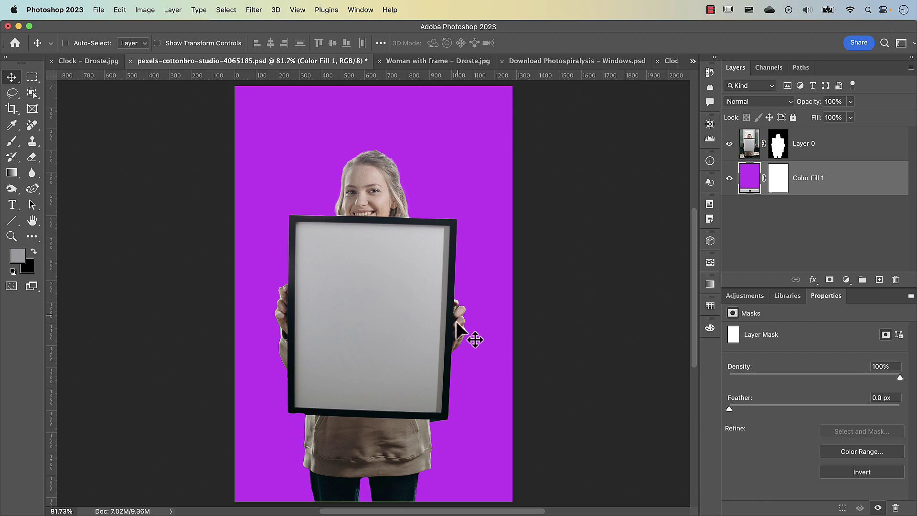
key("z")
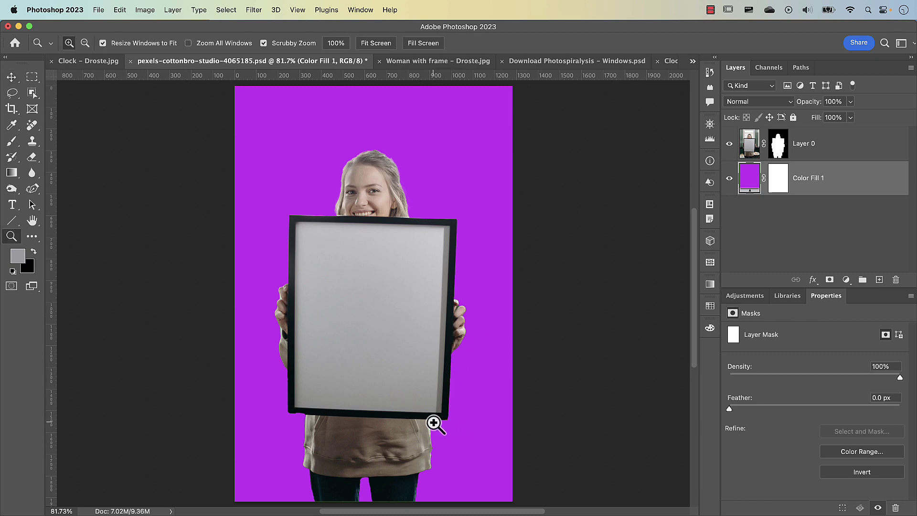
left_click_drag(433, 423, 469, 424)
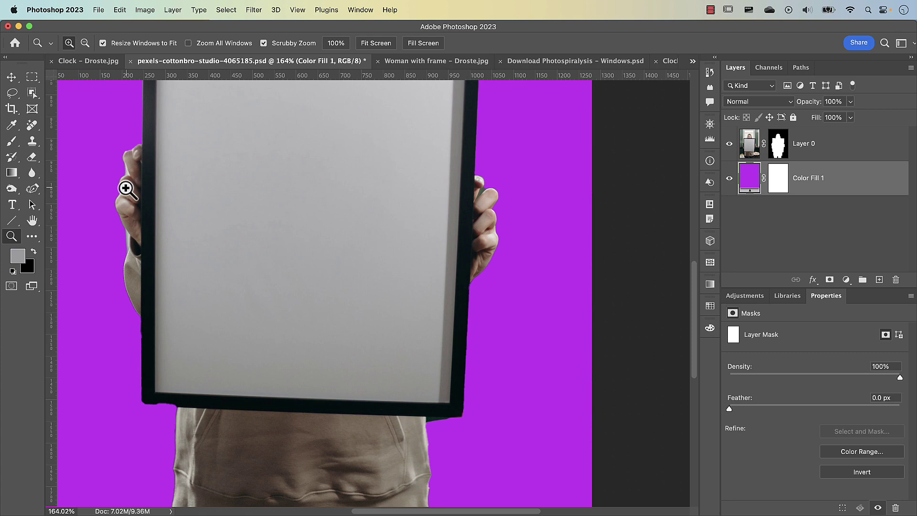
left_click(14, 95)
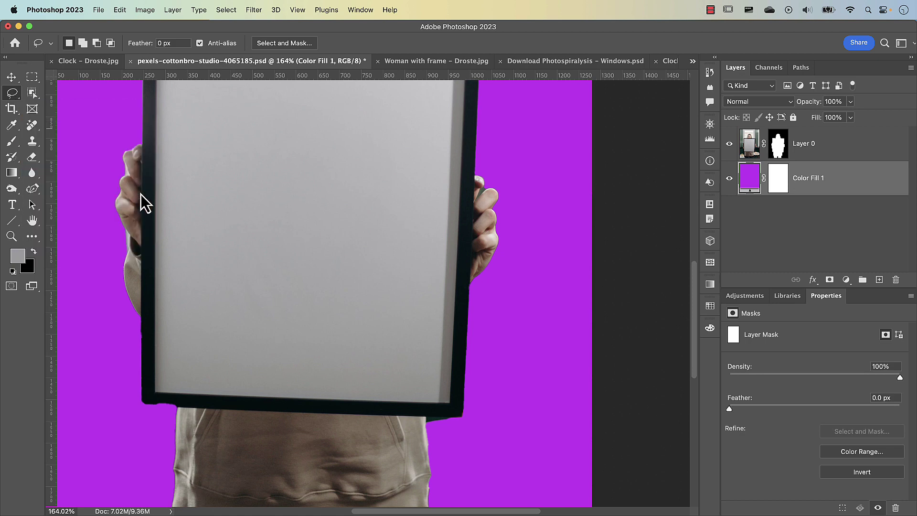
key("z")
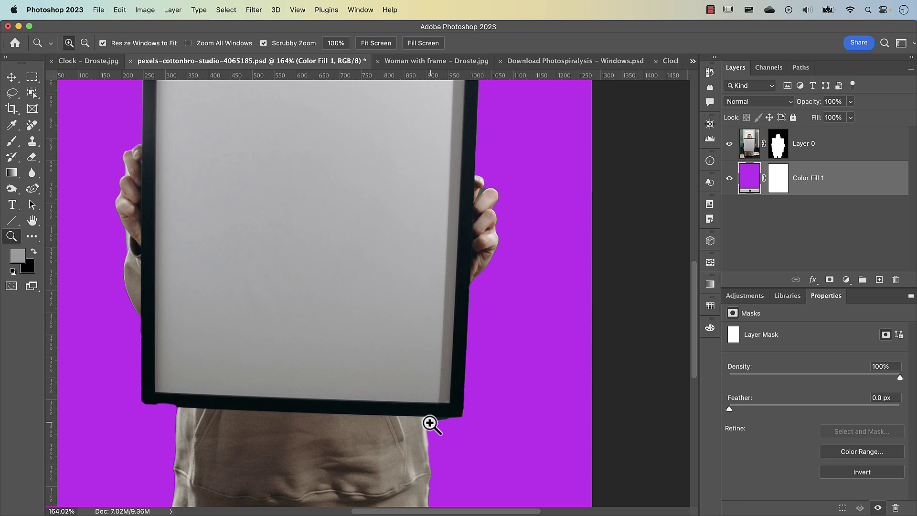
left_click_drag(432, 422, 469, 425)
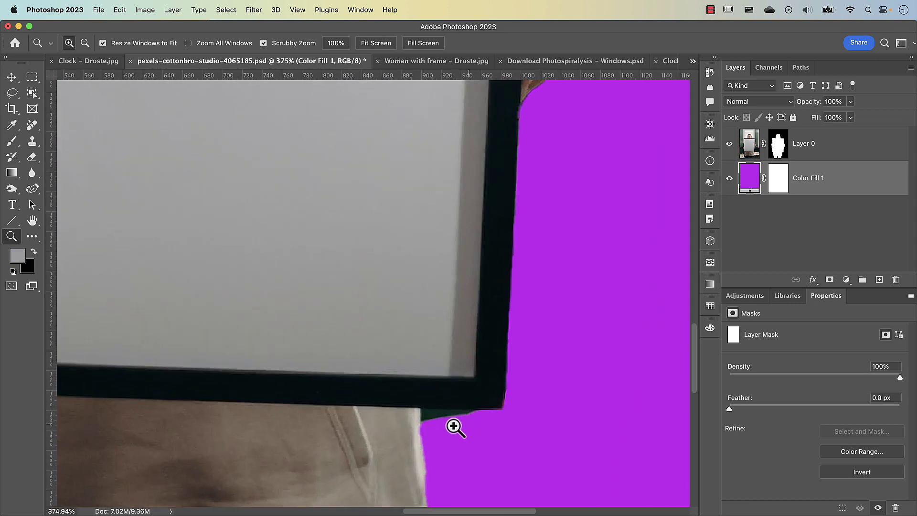
key("l")
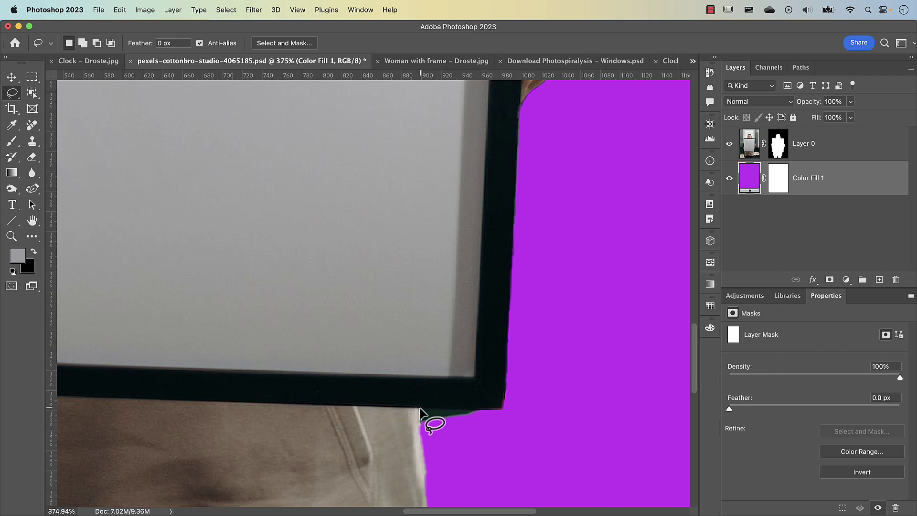
left_click(420, 408, "alt")
left_click(489, 440, "alt")
left_click(422, 425, "alt")
left_click(778, 143)
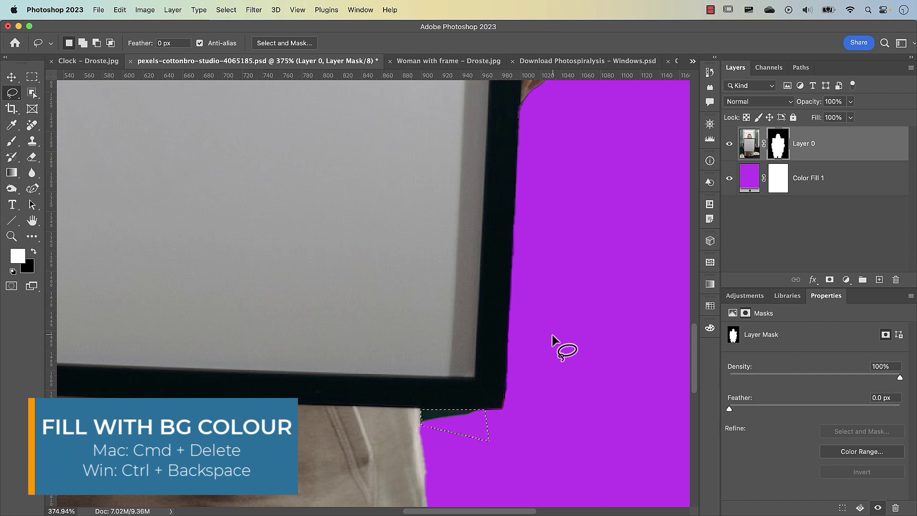
key("super+BackSpace")
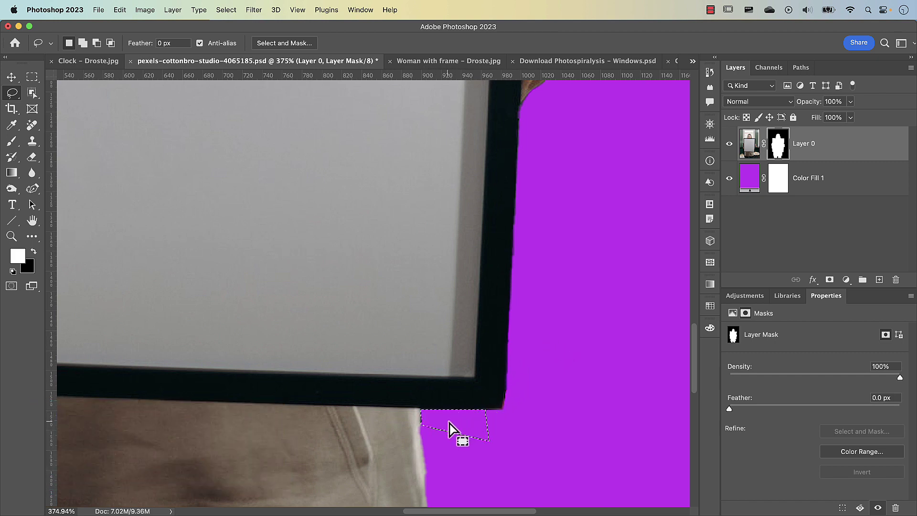
key("super+d")
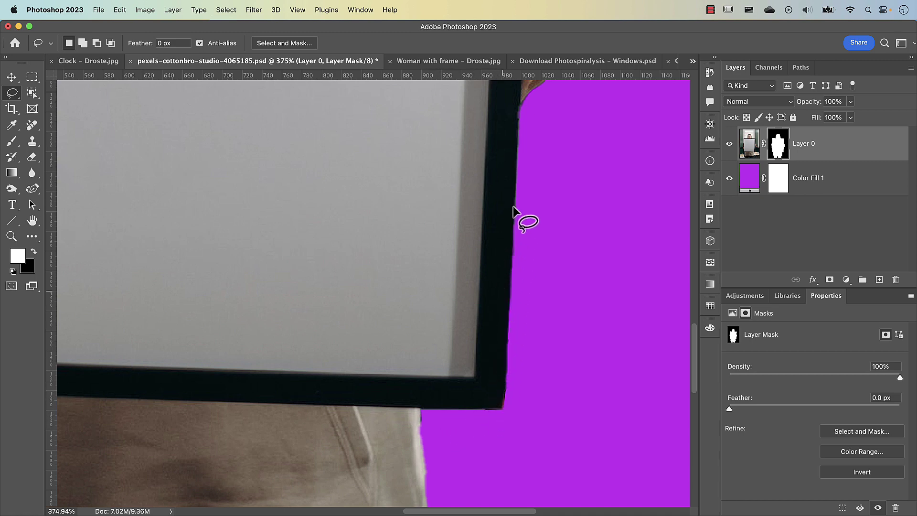
Step: Lasso the leftover background gap between the fingers gripping the frame's right edge, fill it with black on Layer 0's mask, and deselect
left_click_drag(532, 149, 510, 377)
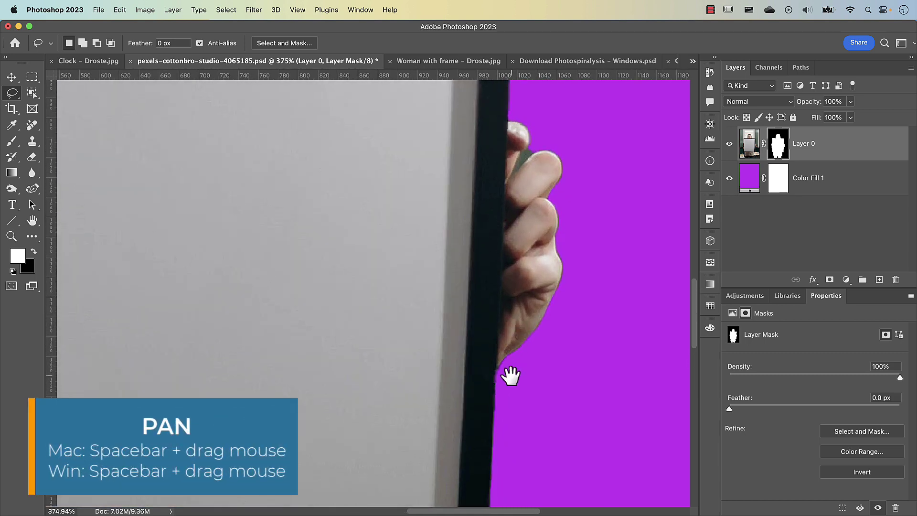
left_click_drag(533, 171, 523, 196)
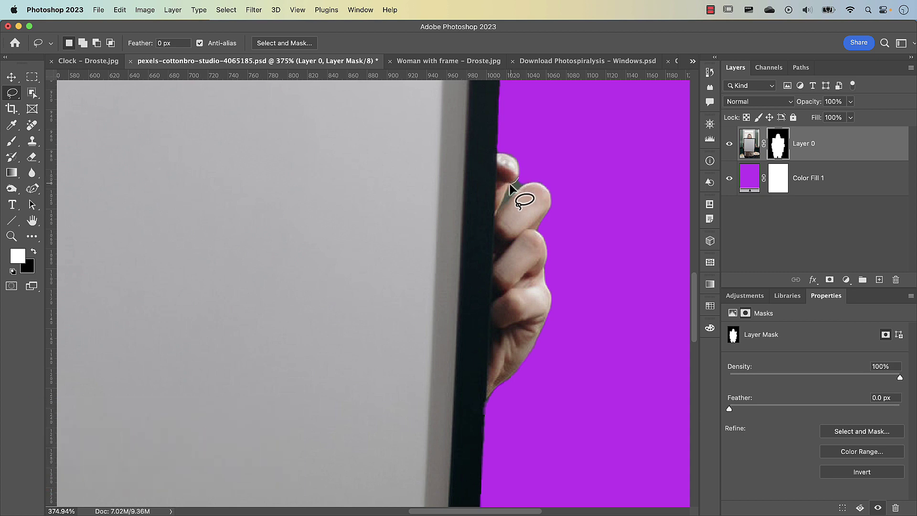
mouse_move(510, 184)
left_mouse_down()
mouse_move(499, 208)
mouse_move(523, 182)
left_mouse_up()
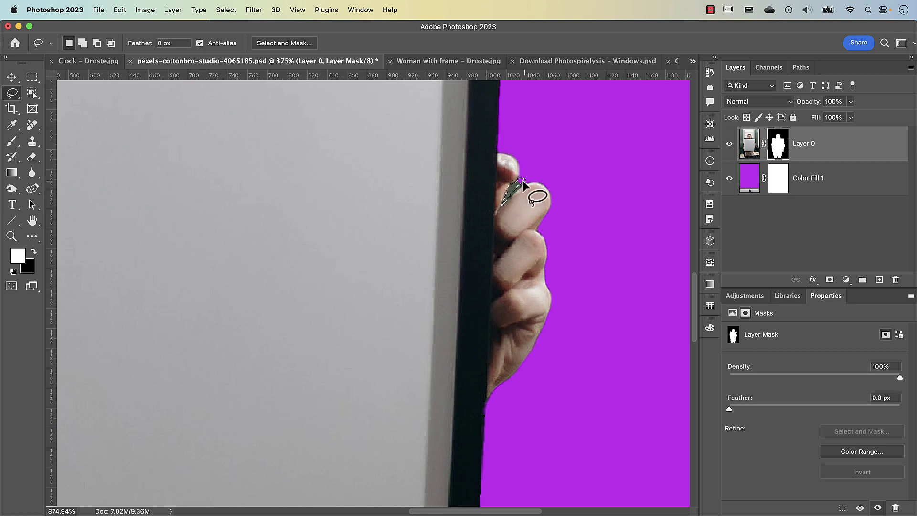
key("shift")
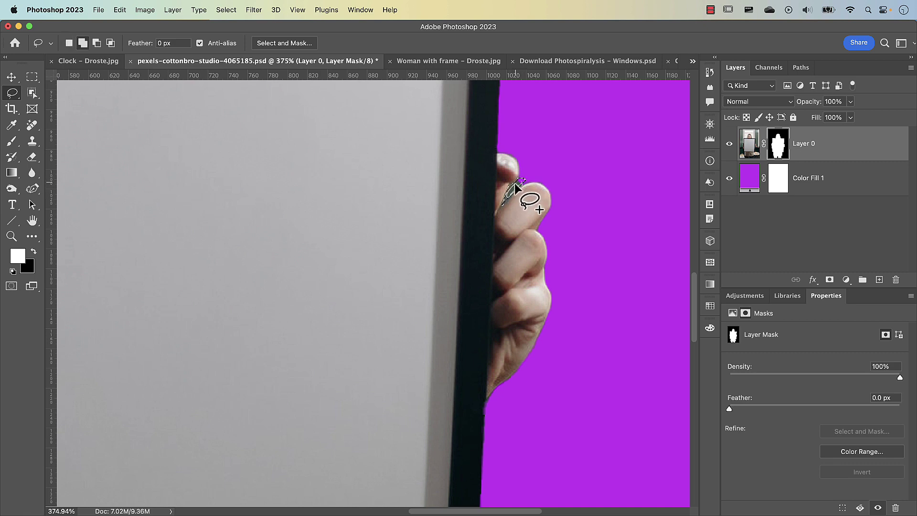
left_click_drag(521, 179, 523, 182)
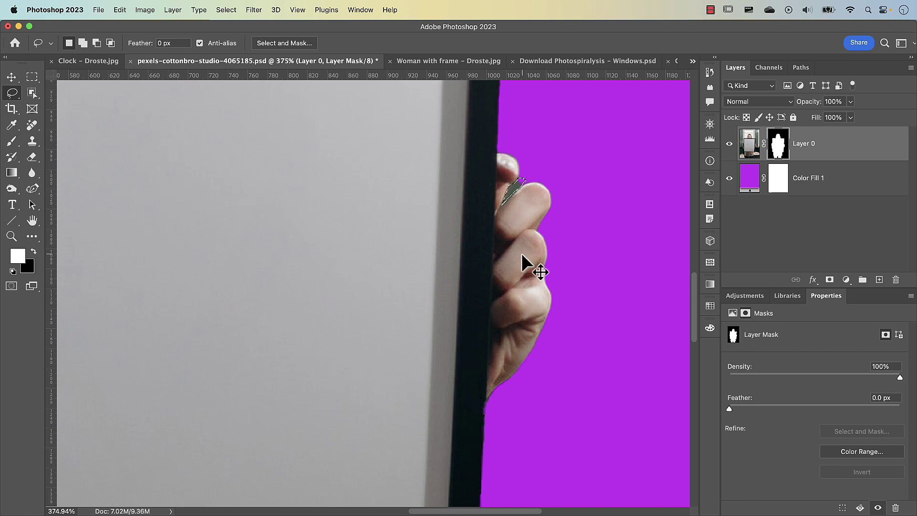
key("super+BackSpace")
key("super+d")
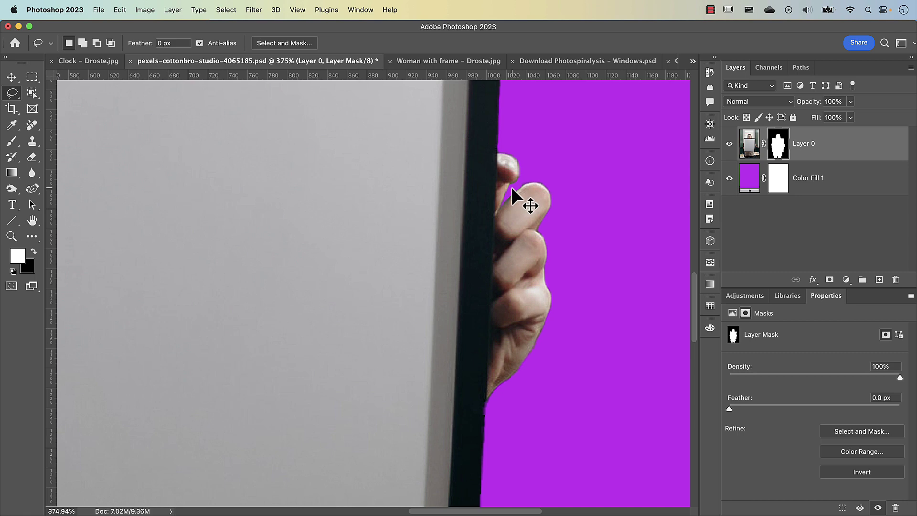
Step: Delete the purple Color Fill 1 layer from beneath Layer 0
key("super+0")
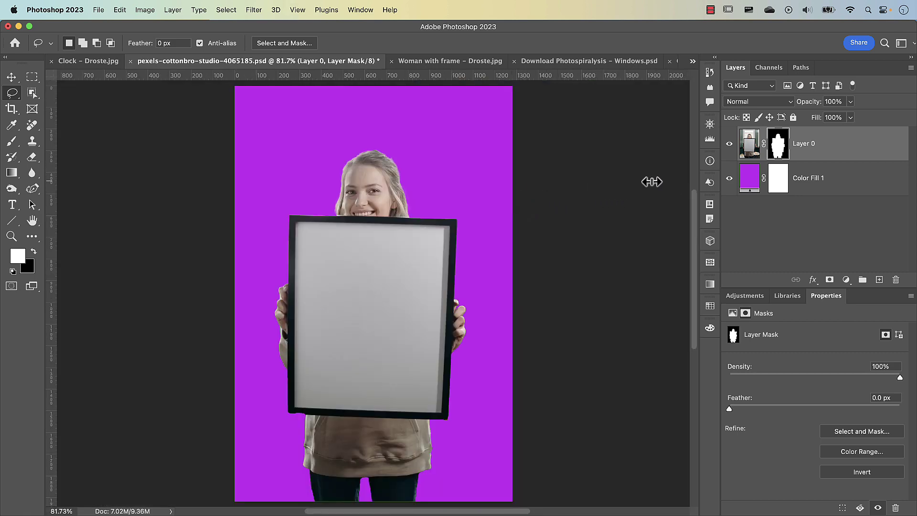
left_click_drag(756, 188, 897, 282)
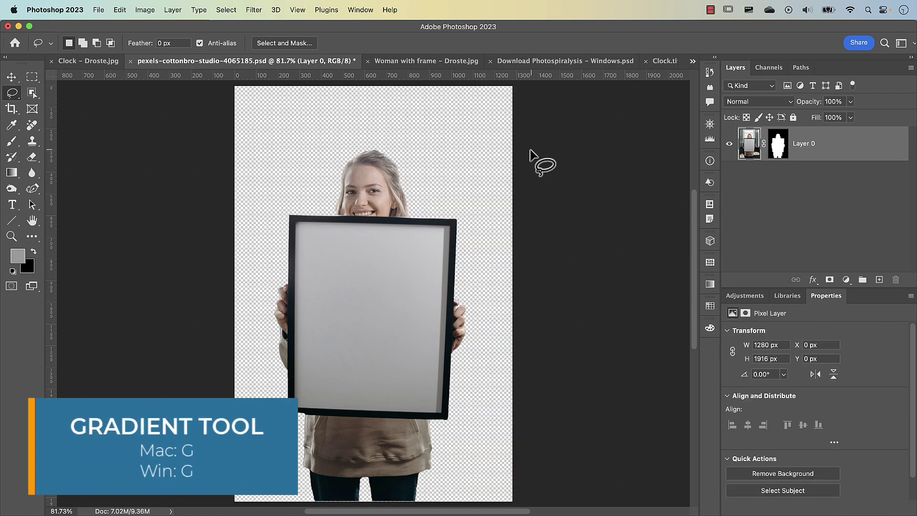
Step: Draw a vertical reflected gradient from above the woman's head down to her hoodie hem, using the cream-to-peach preset from the Oranges group
key("g")
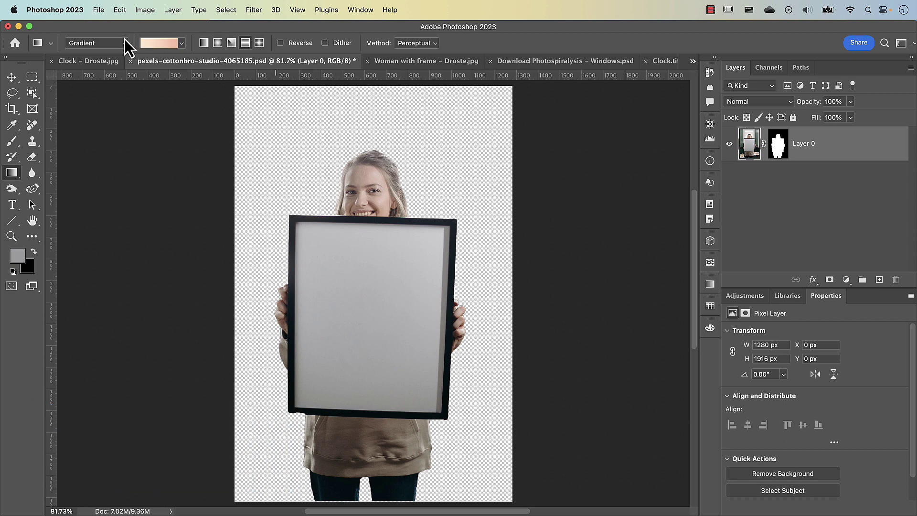
left_click(181, 44)
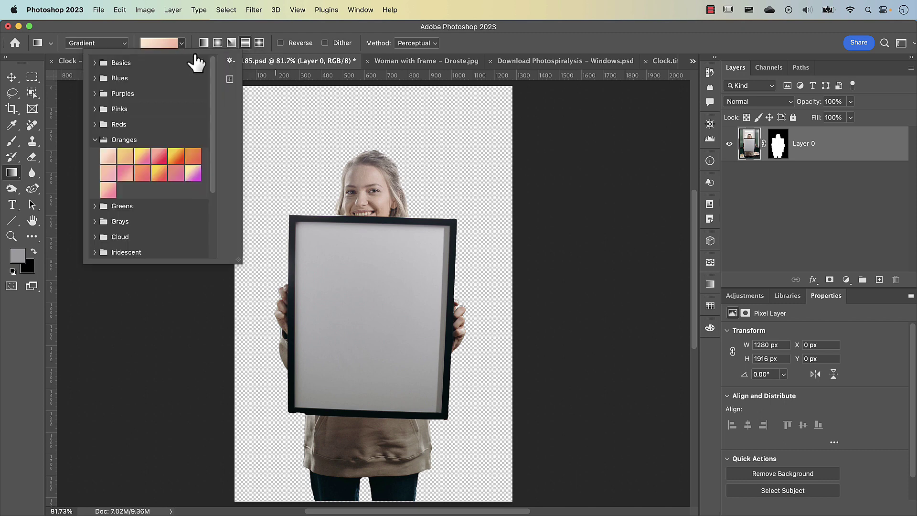
left_click(96, 141)
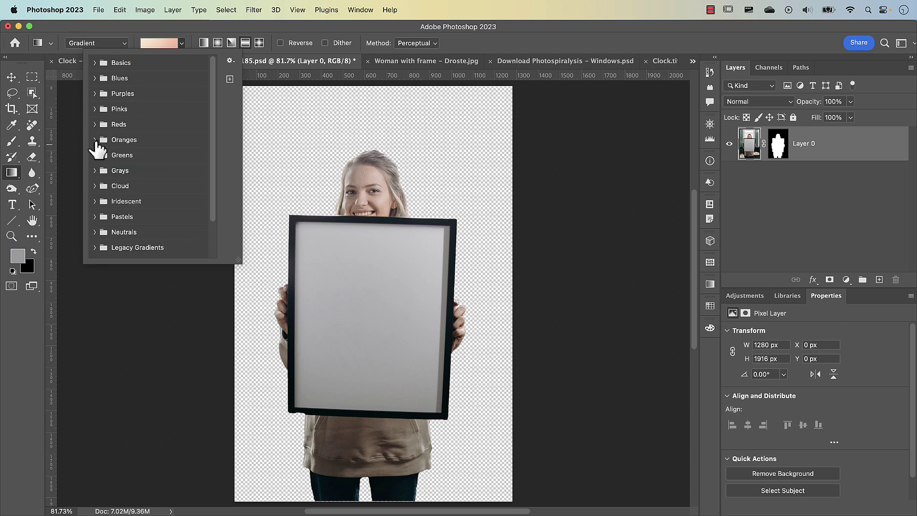
left_click(95, 141)
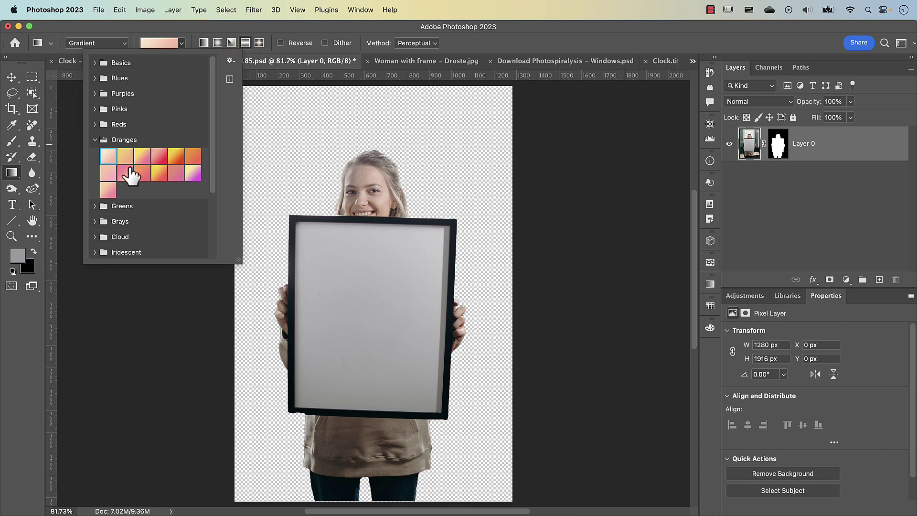
left_click(479, 46)
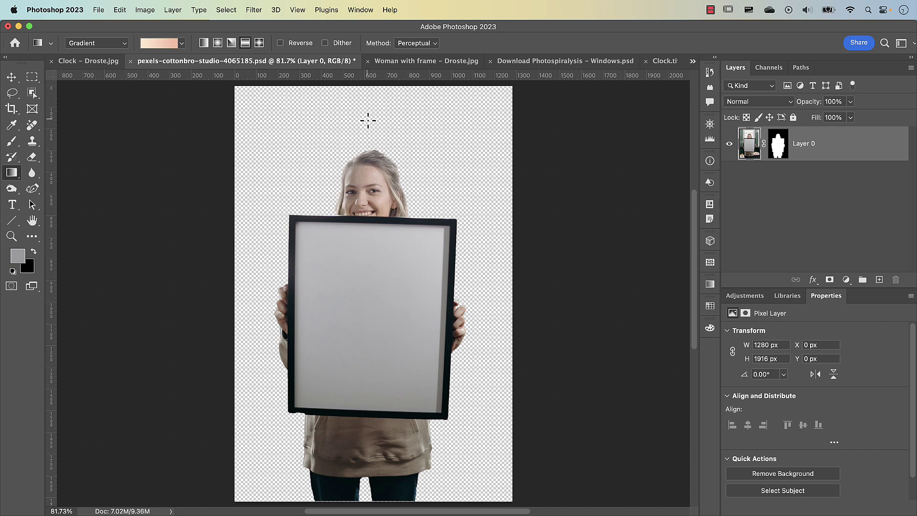
left_click_drag(368, 121, 381, 469)
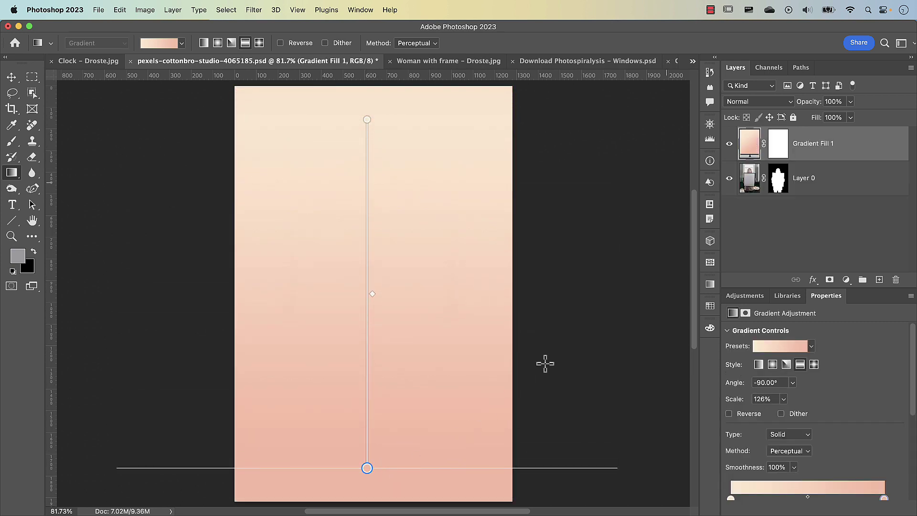
Step: Place Gradient Fill 1 beneath Layer 0 and shift the gradient's midpoint slightly toward its cream end
left_click_drag(753, 151, 757, 205)
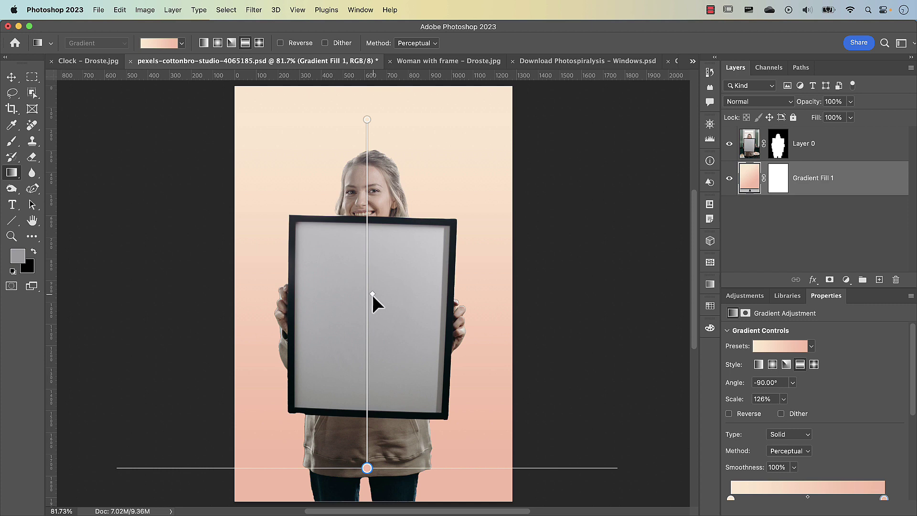
left_click_drag(373, 295, 395, 170)
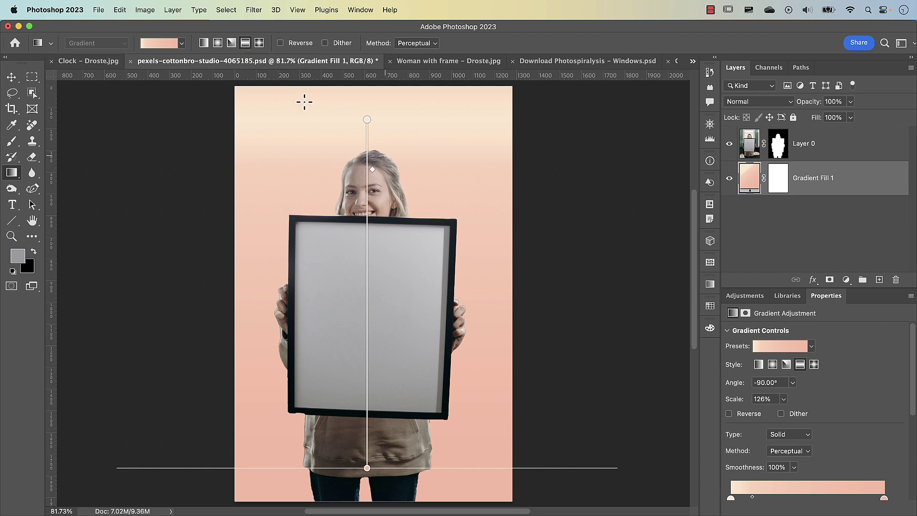
left_click_drag(373, 169, 380, 285)
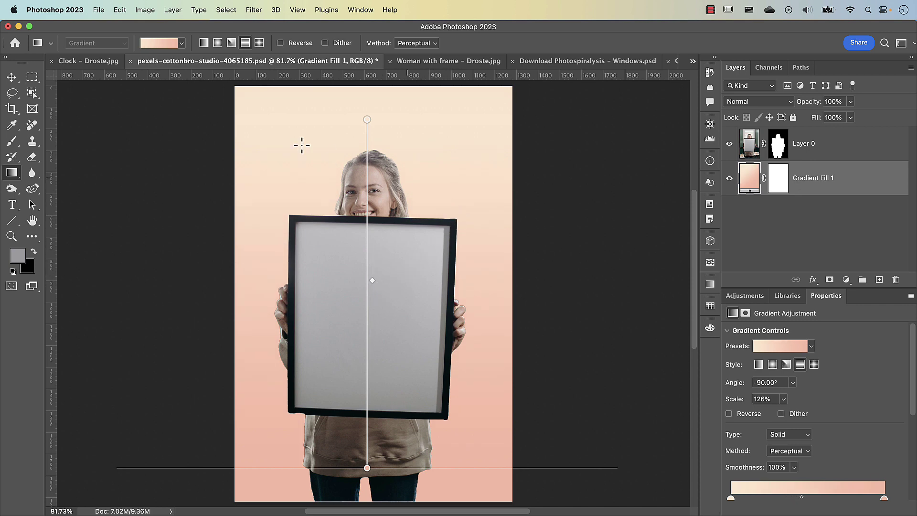
Step: Check the Quick Export format choices and quality setting in the Export preferences, leaving them unchanged
left_click(99, 10)
mouse_move(144, 185)
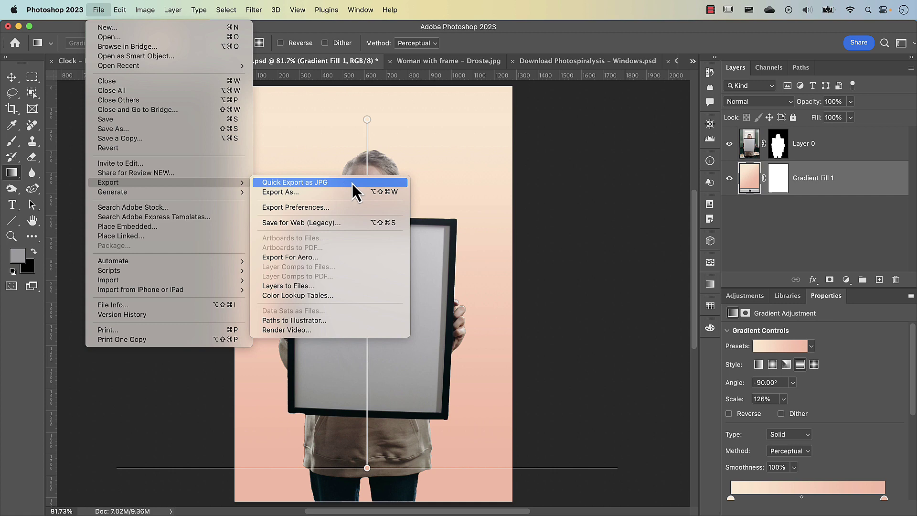
mouse_move(66, 7)
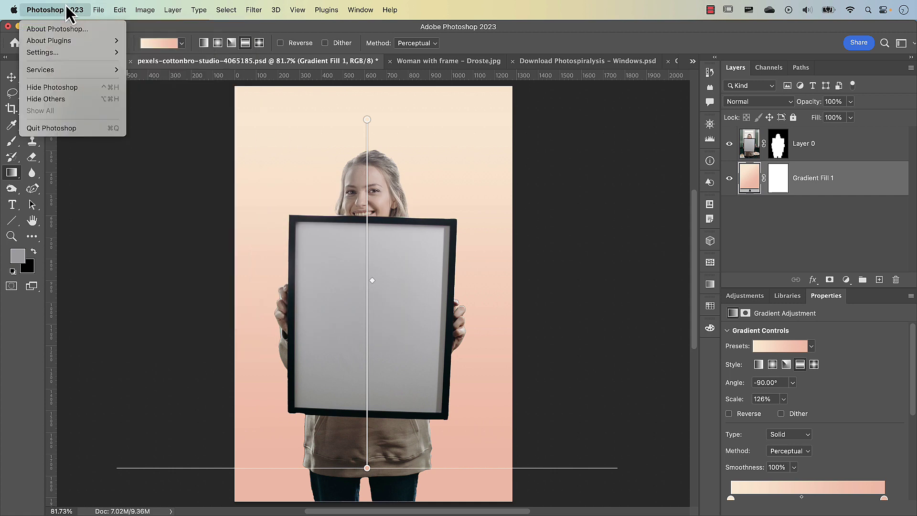
mouse_move(123, 15)
mouse_move(62, 53)
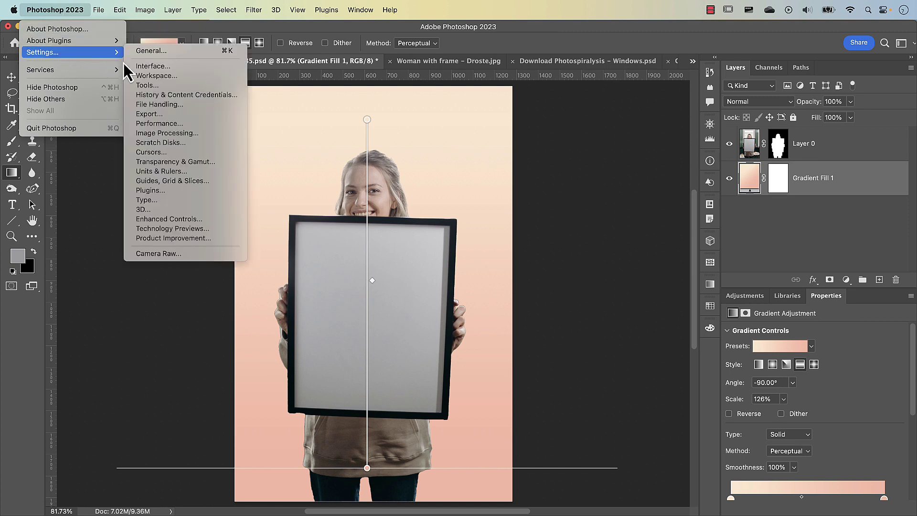
left_click(163, 119)
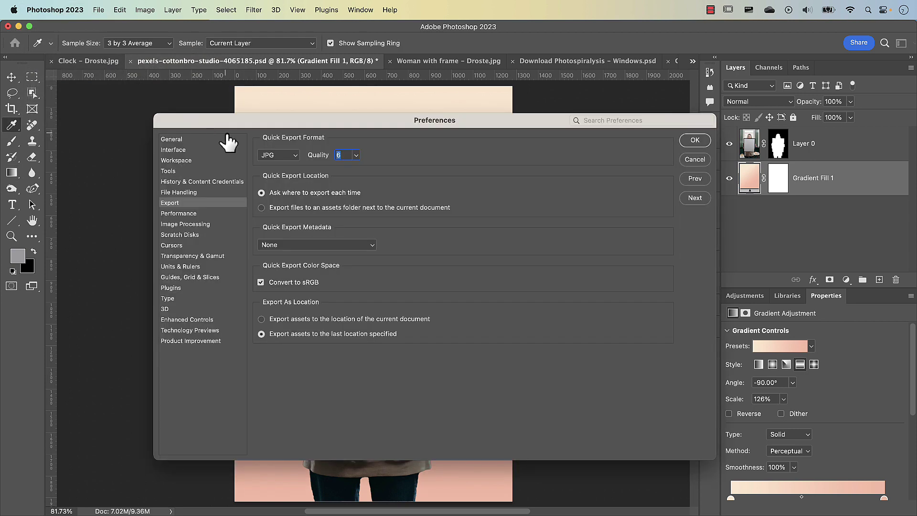
left_click(271, 156)
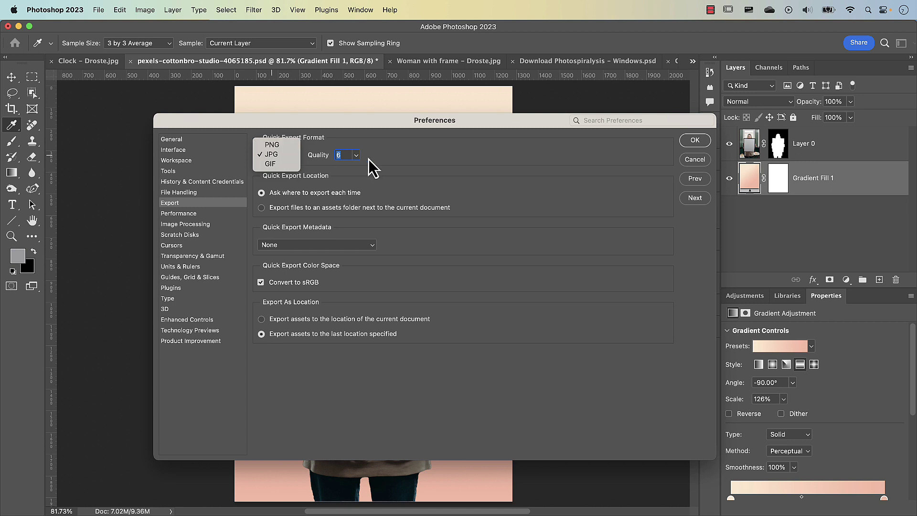
left_click(396, 166)
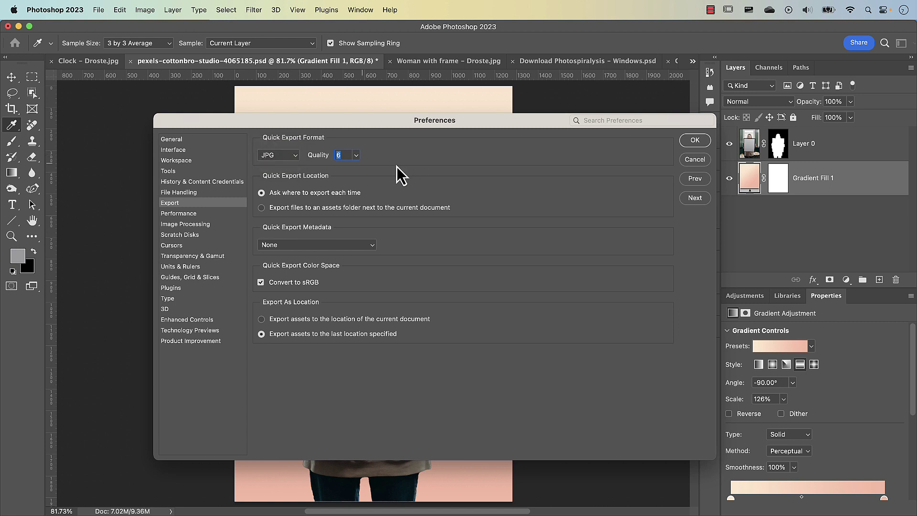
left_click(355, 159)
left_click(419, 155)
left_click(696, 161)
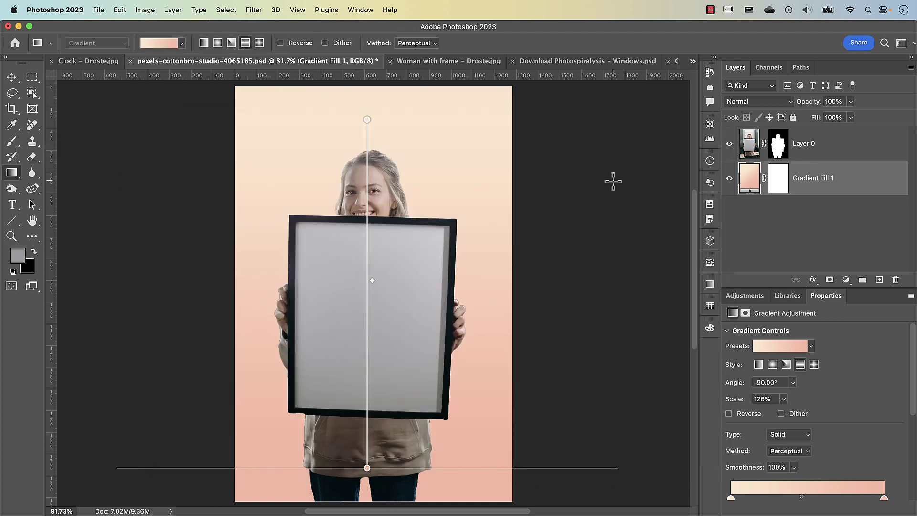
Step: Quick-export the composite as a JPG named "Woman with picture frame"
left_click(98, 10)
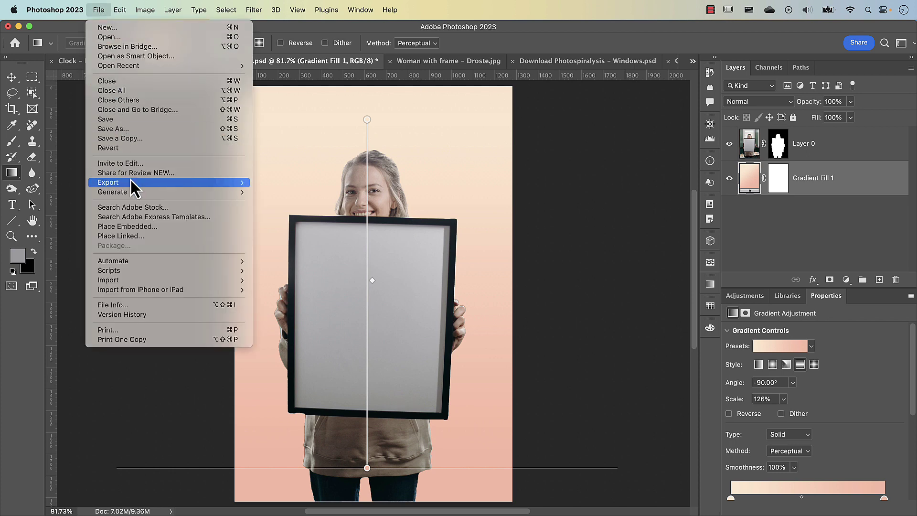
left_click(315, 186)
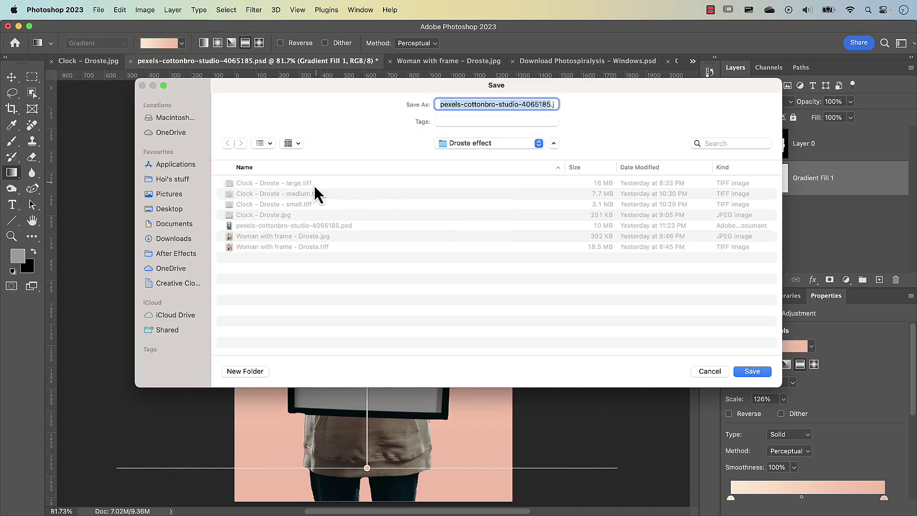
type("Woman with pictur")
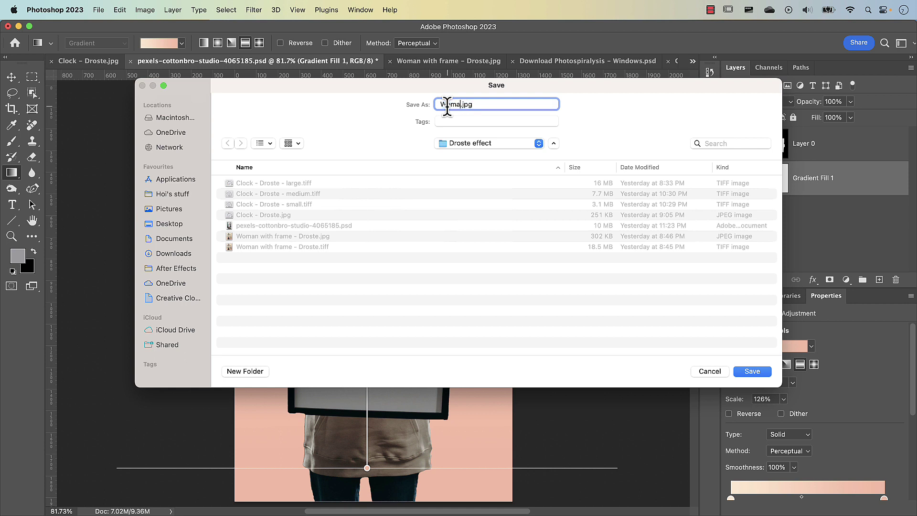
type("e frame")
key("Return")
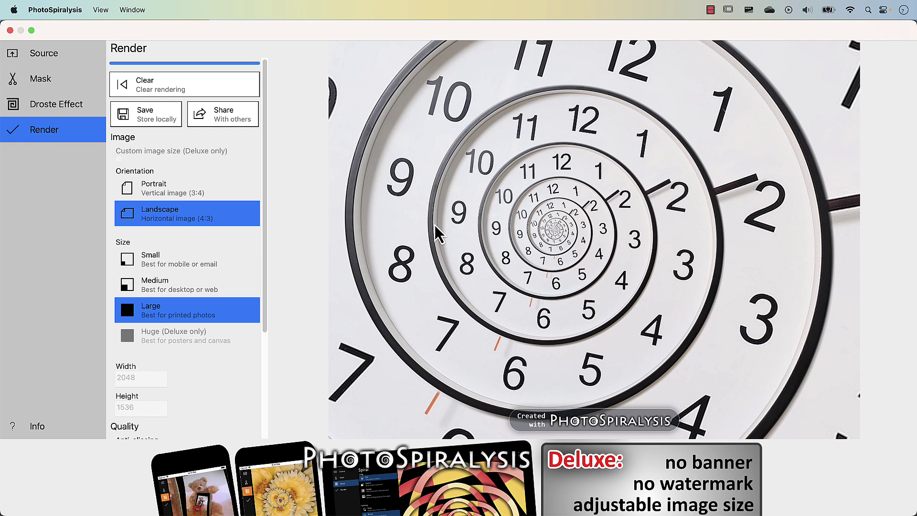
Step: In PhotoSpiralysis, open "Woman with picture frame.jpg" as the new source image
left_click(46, 56)
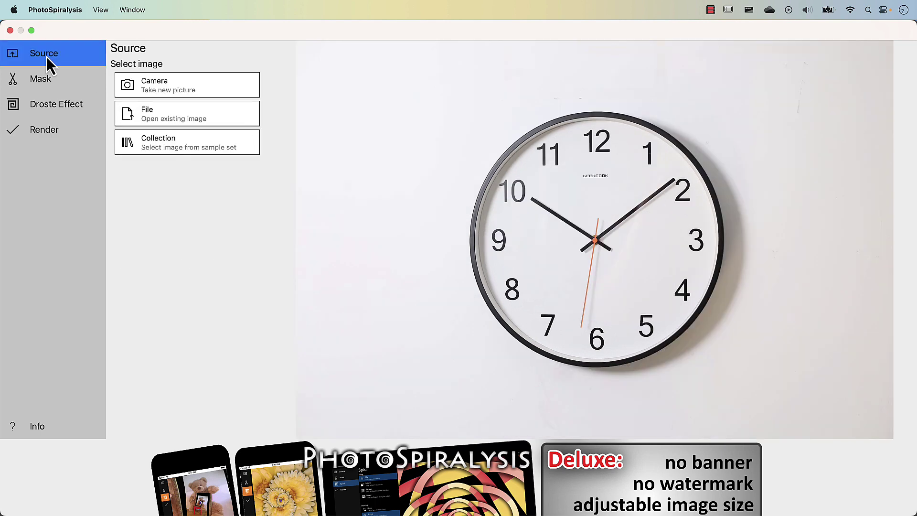
left_click(177, 116)
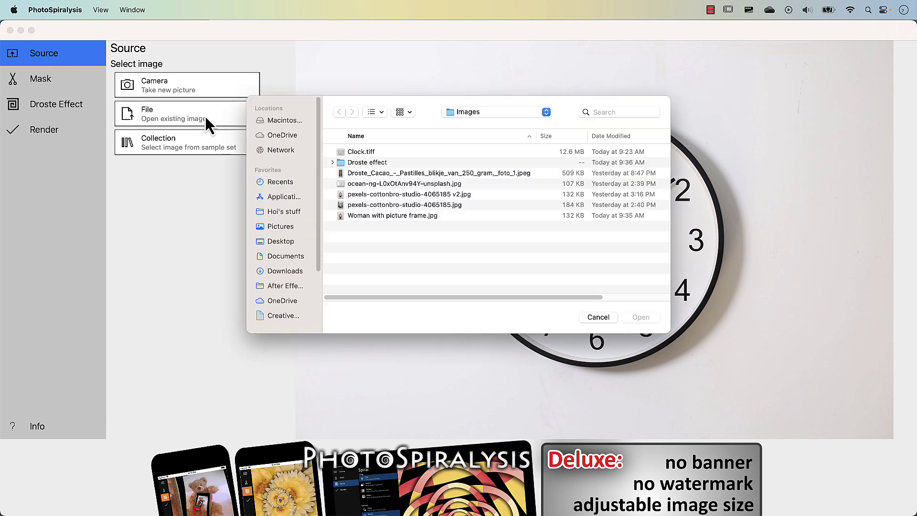
left_click(359, 217)
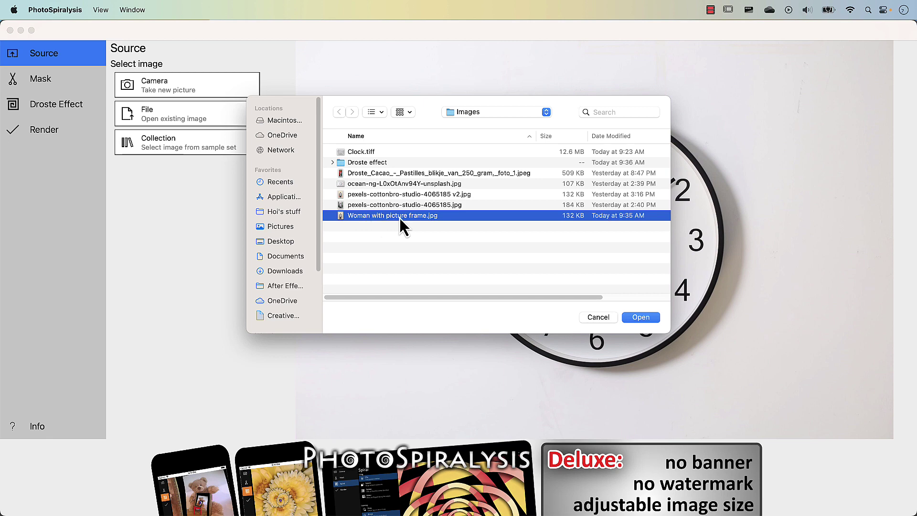
left_click(641, 318)
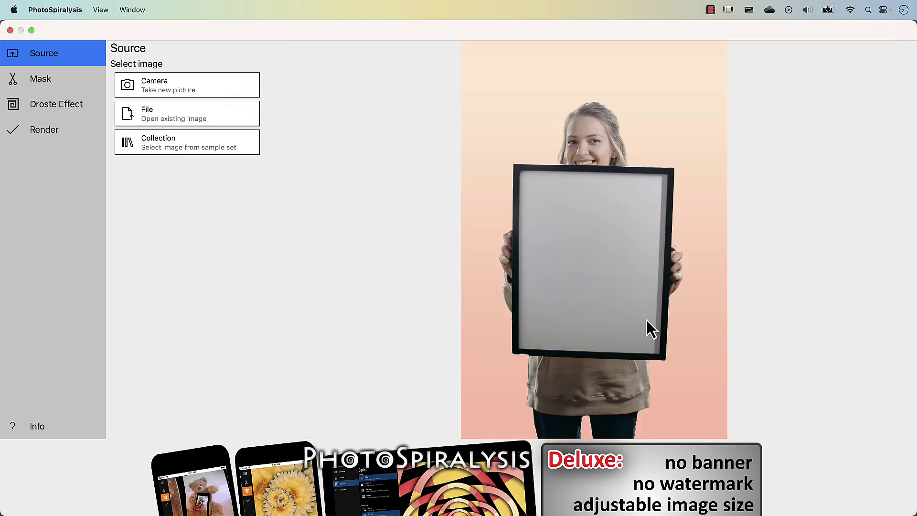
Step: Change the transparency mask type to Polygon mask and turn off Invert to cut out the inside of the shape
left_click(61, 81)
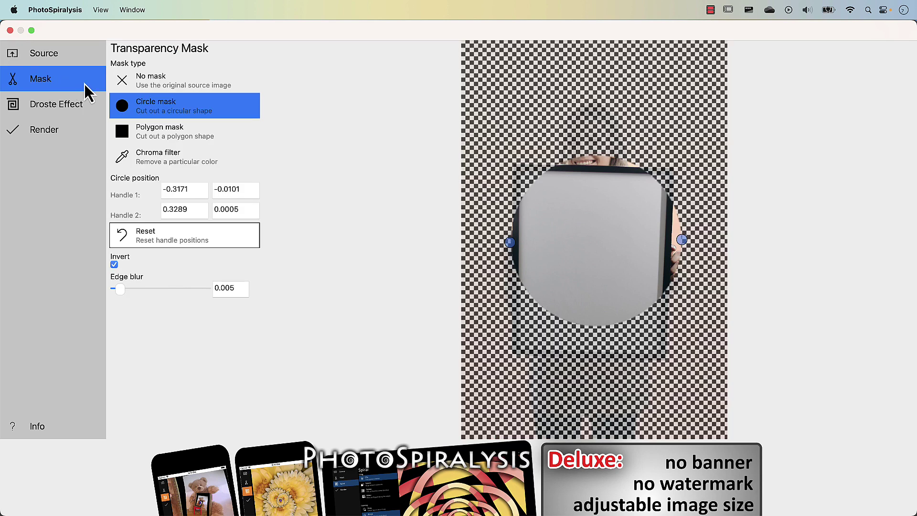
left_click(159, 136)
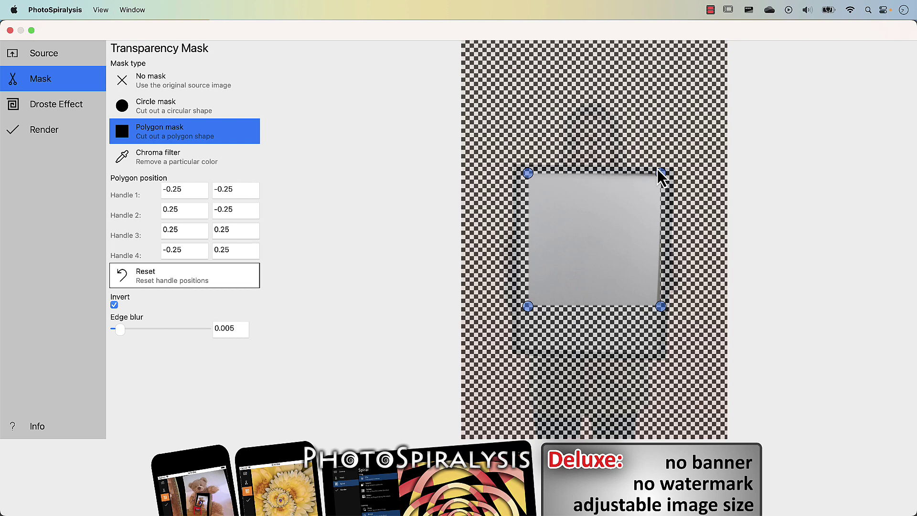
left_click(114, 305)
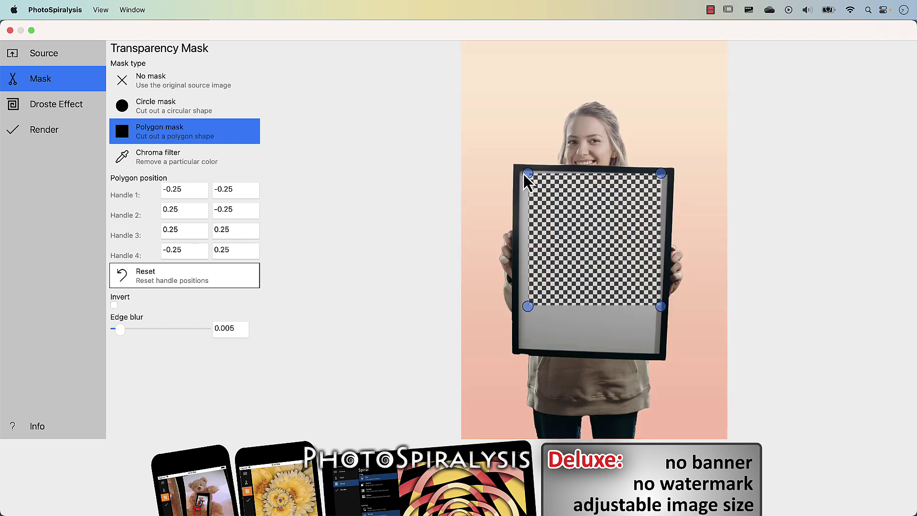
Step: Fit the polygon mask to the picture frame by moving its four corner handles onto the frame's corners so its interior is cut out
left_click_drag(523, 174, 517, 172)
left_click_drag(529, 310, 519, 351)
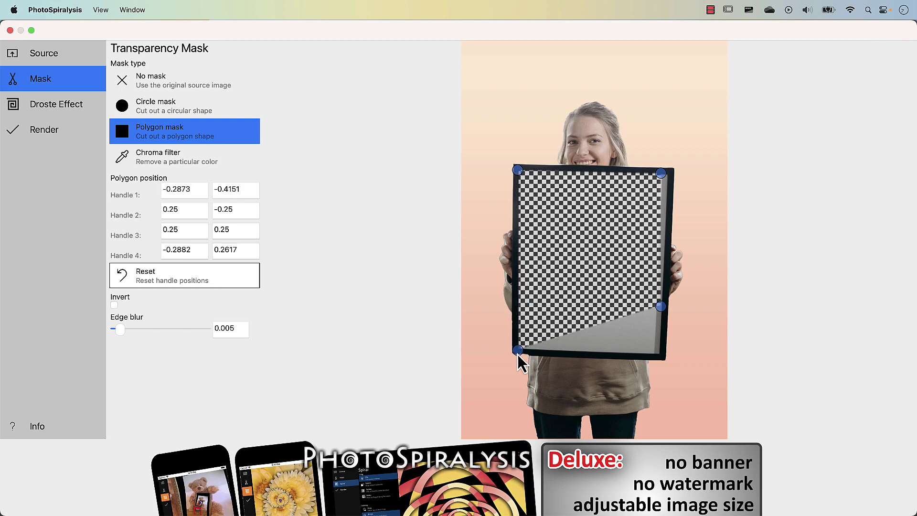
left_click_drag(659, 310, 658, 357)
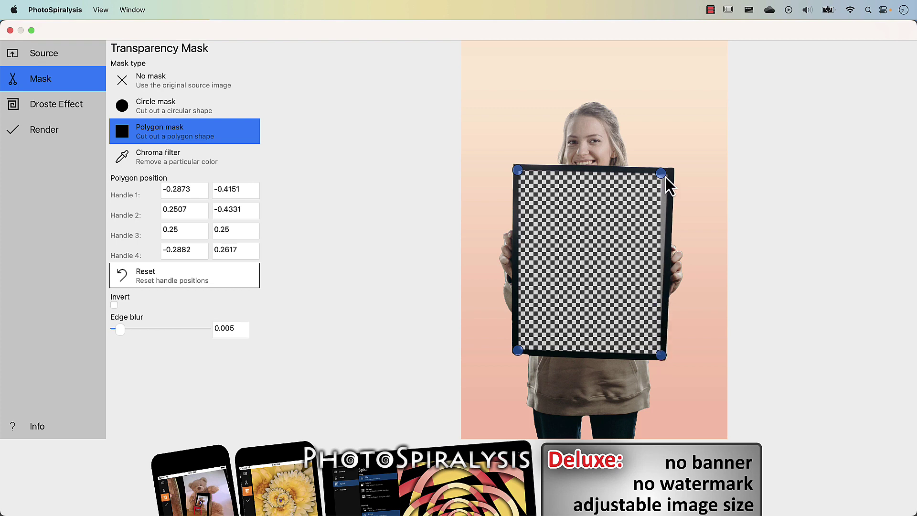
left_click_drag(660, 176, 666, 176)
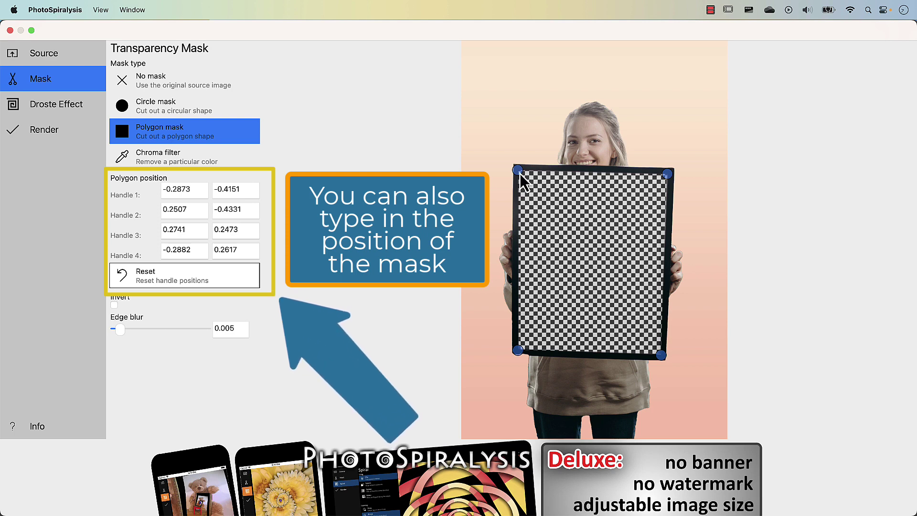
left_click_drag(518, 173, 517, 173)
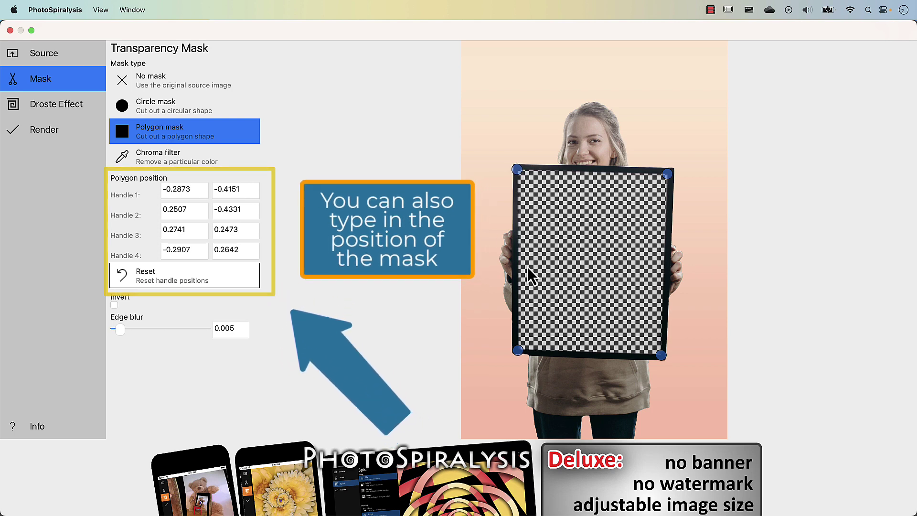
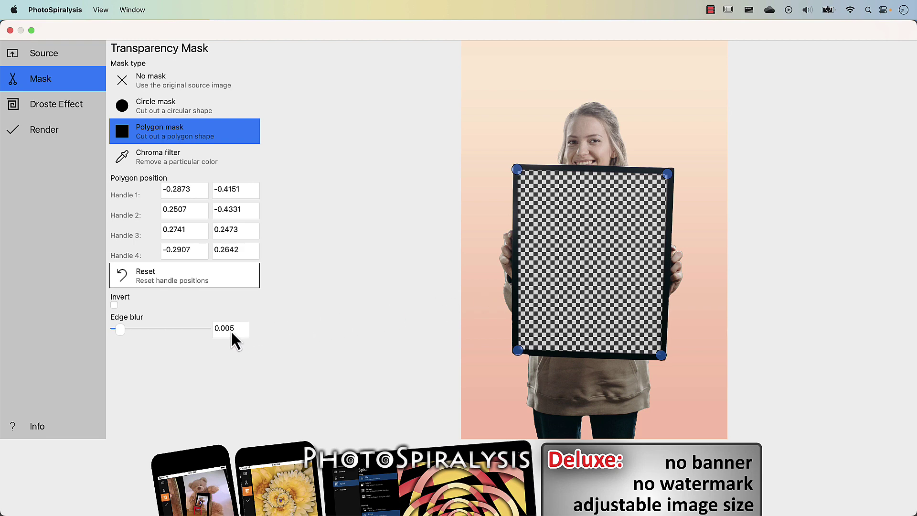
Step: In the Droste Effect settings, set the layering to Grow and the tiling to Extend
left_click(54, 108)
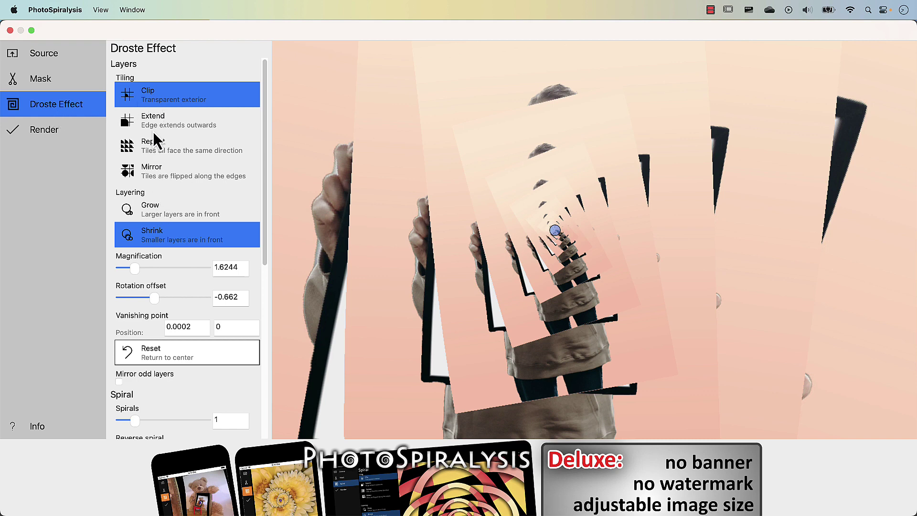
left_click(164, 213)
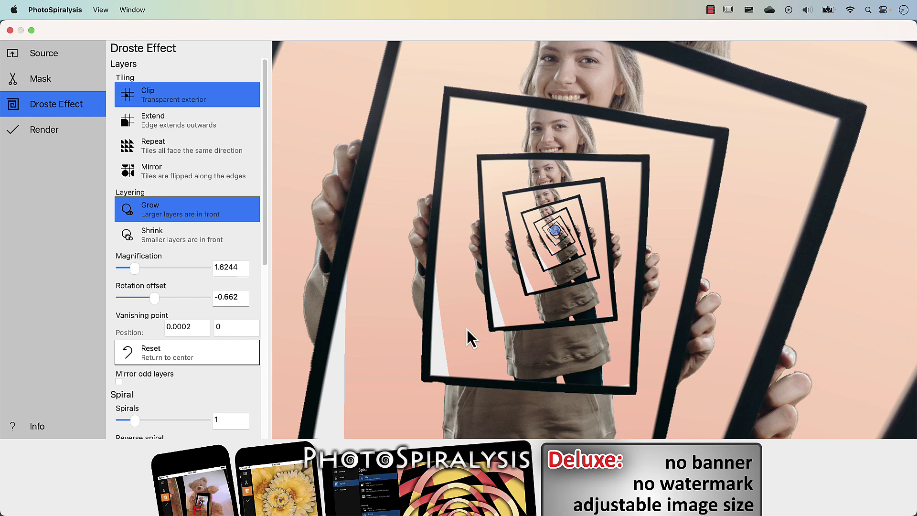
left_click(175, 124)
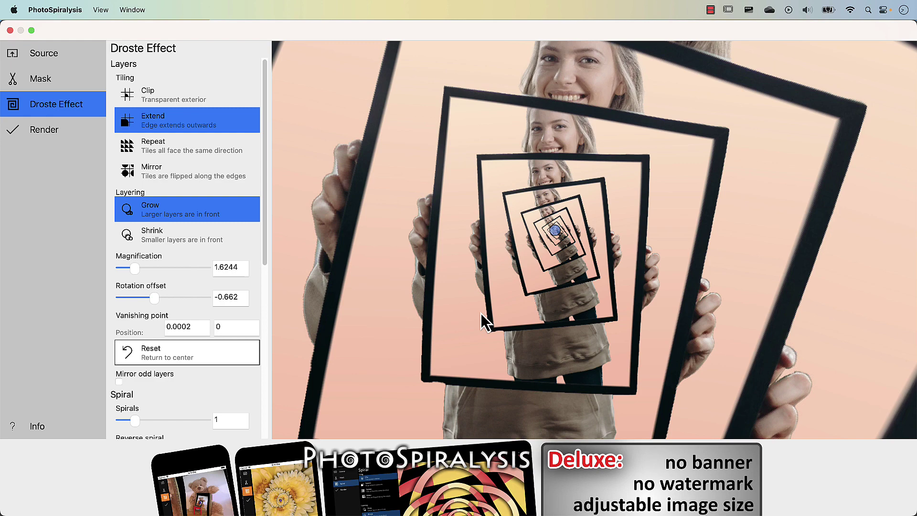
Step: Try the Clip, Repeat and Mirror tiling options while raising the magnification to about 2.97
left_click(154, 97)
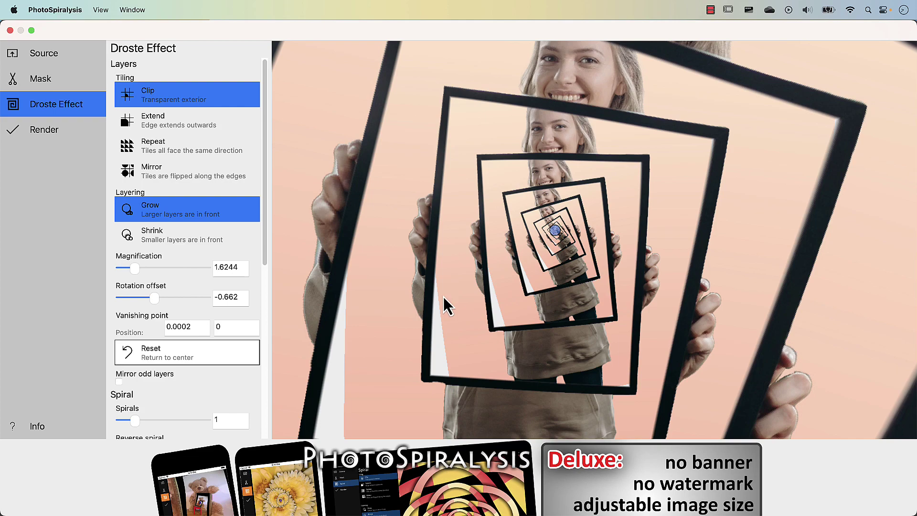
left_click(179, 152)
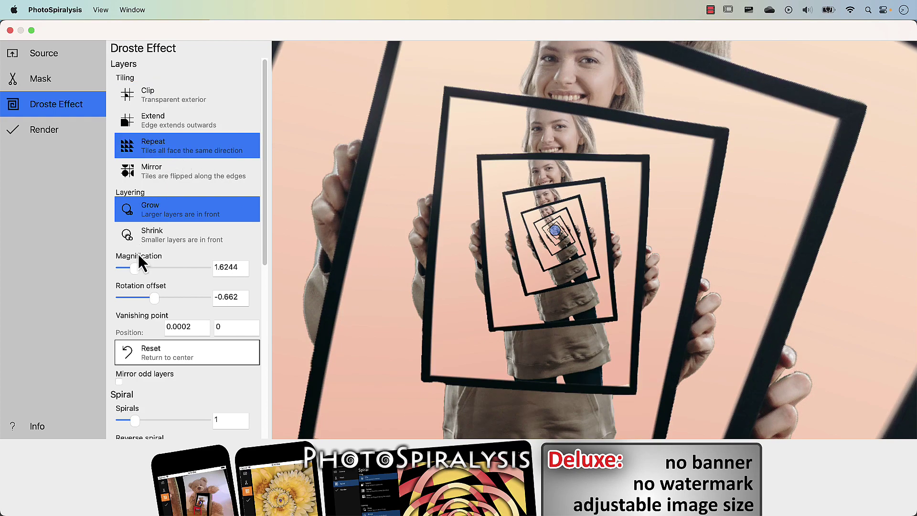
left_click_drag(135, 268, 140, 270)
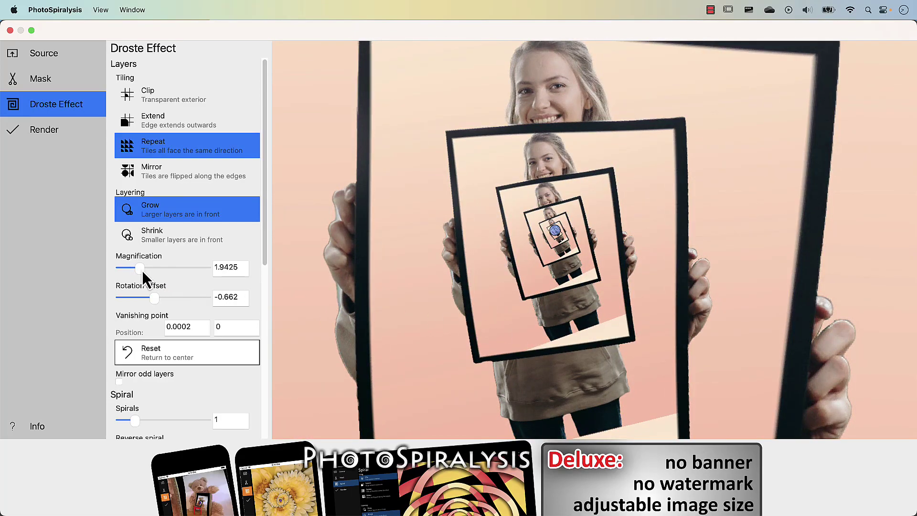
left_click_drag(142, 271, 153, 270)
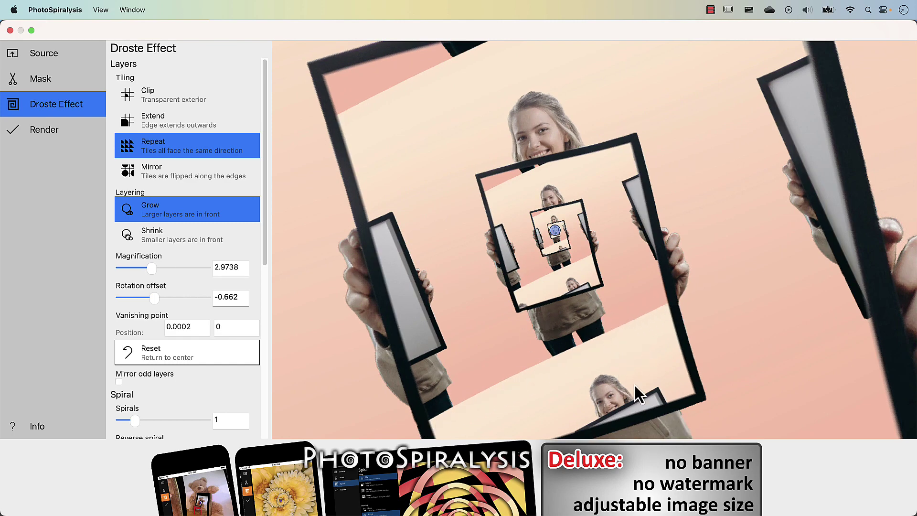
left_click(202, 175)
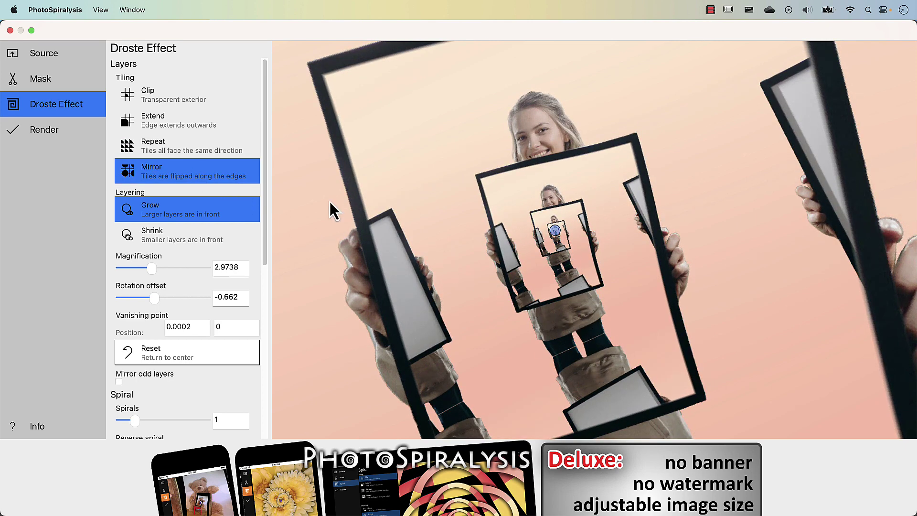
Step: Set the tiling to Extend and the magnification to about 1.69
left_click(172, 125)
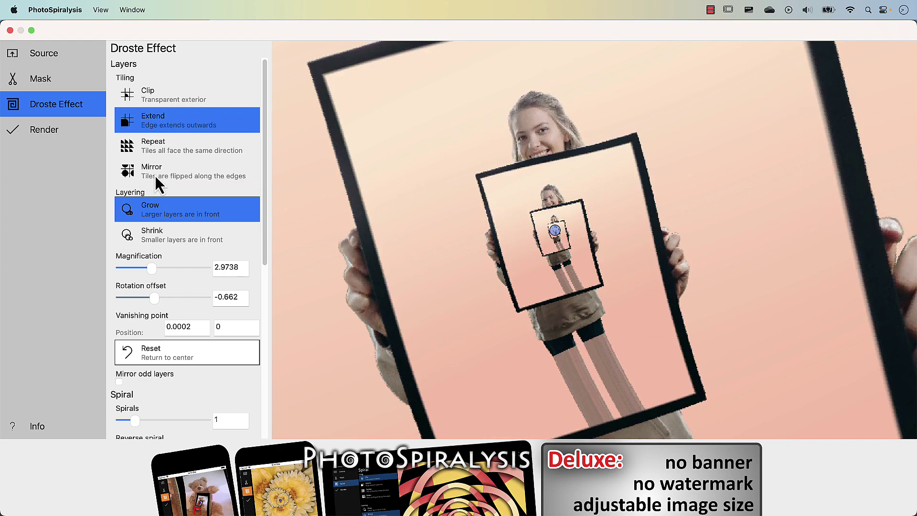
left_click_drag(157, 274, 137, 271)
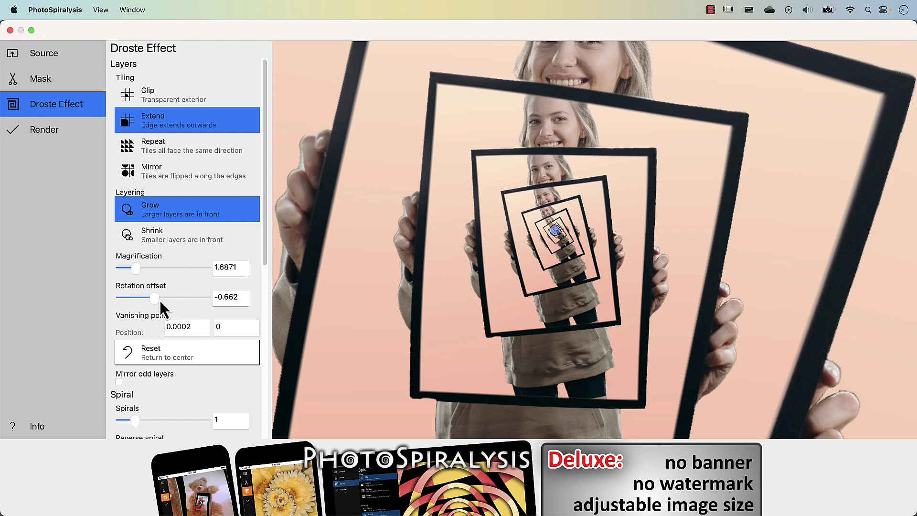
Step: Set the rotation offset to about -0.206, trying 0 spirals before setting the spirals to 1
left_click_drag(160, 300, 161, 304)
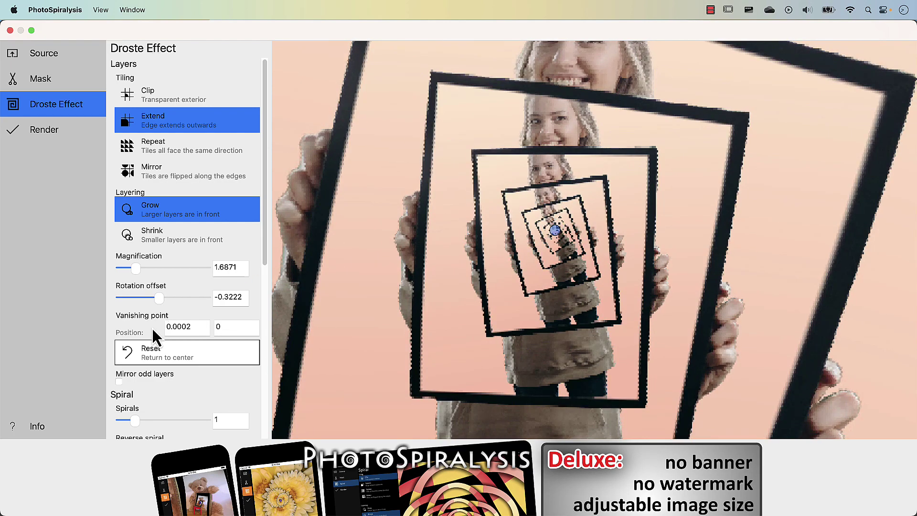
left_click_drag(136, 424, 119, 424)
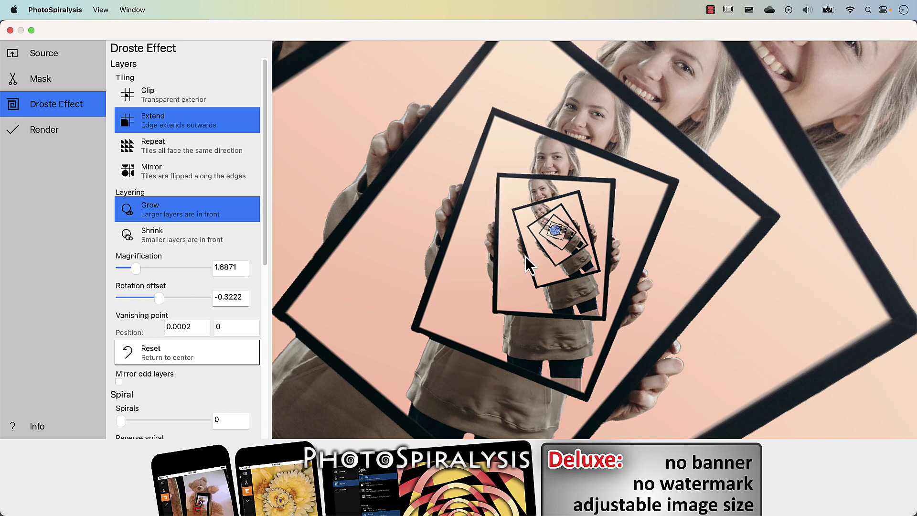
left_click(161, 299)
left_click_drag(161, 299, 161, 299)
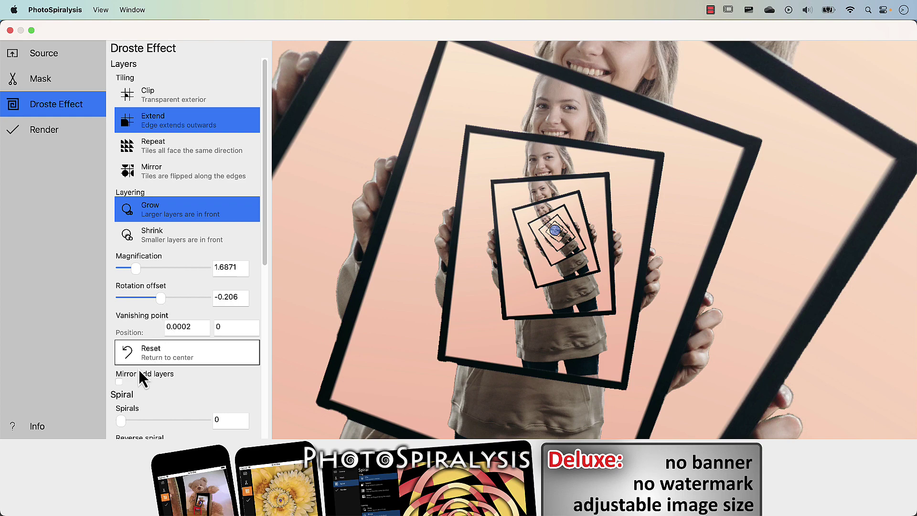
left_click_drag(124, 420, 132, 421)
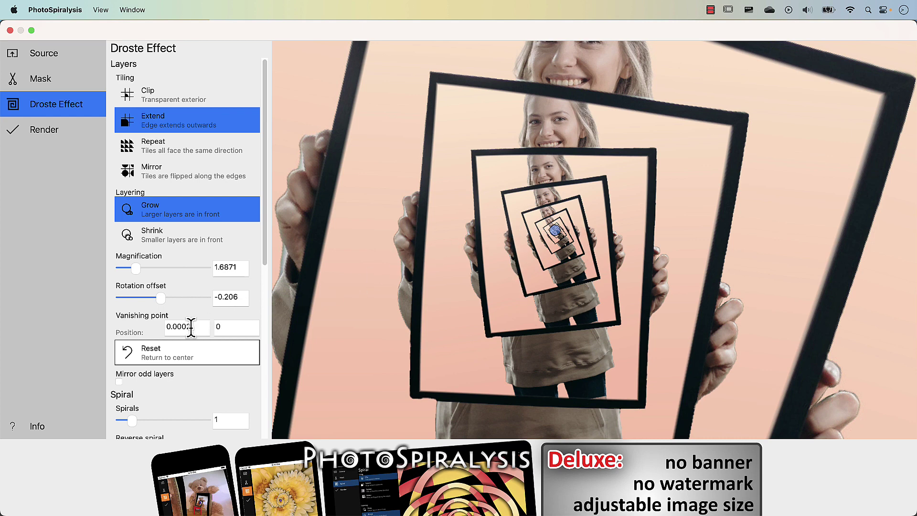
Step: Reset the vanishing point to the center and try Reverse spiral, leaving it turned off
left_click(166, 352)
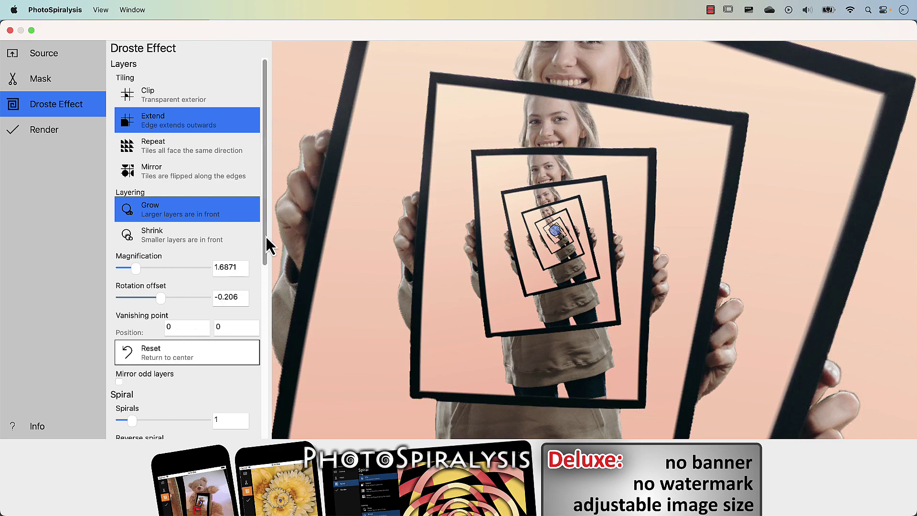
left_click_drag(266, 236, 265, 321)
left_click(119, 286)
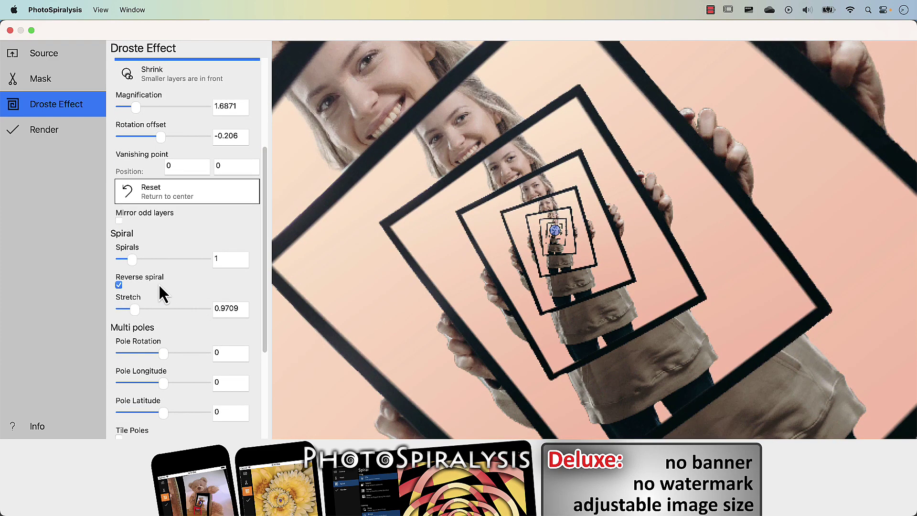
left_click(119, 285)
Step: Try several spiral stretch amounts and set the stretch to about 1.0086
left_click(140, 312)
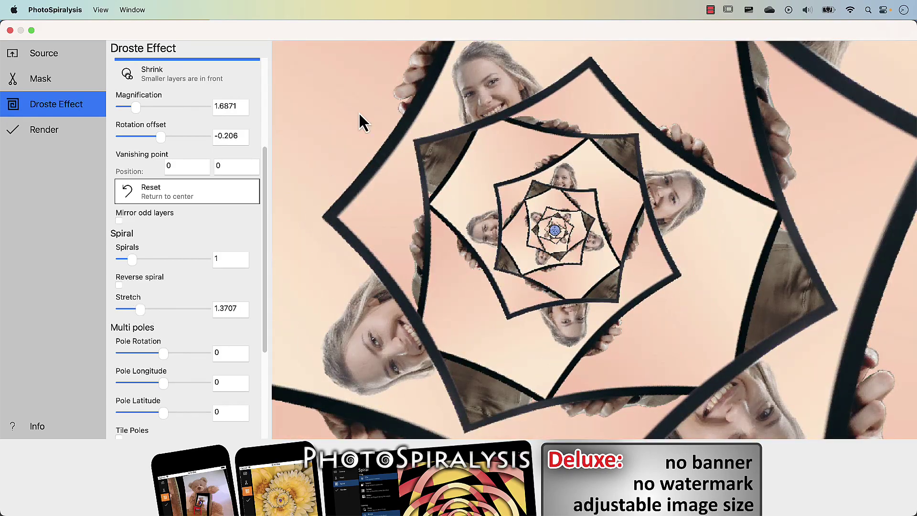
left_click(137, 311)
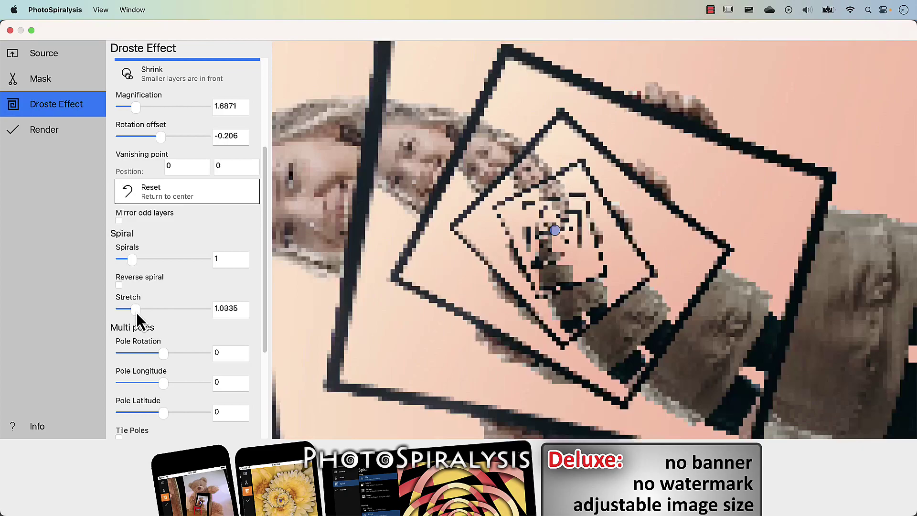
left_click_drag(137, 312, 139, 309)
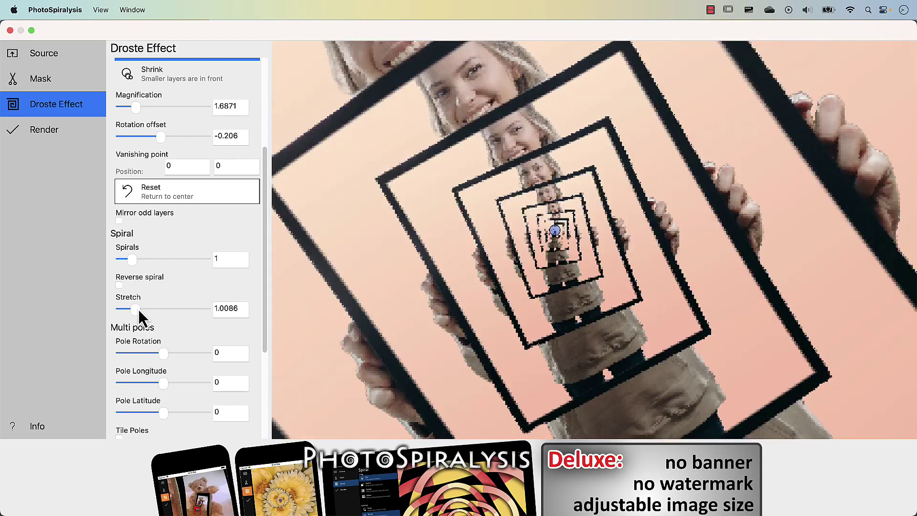
Step: Try adjusting the pole rotation and restore it to 0
mouse_move(166, 354)
left_mouse_down()
mouse_move(153, 355)
mouse_move(174, 358)
mouse_move(162, 357)
left_mouse_up()
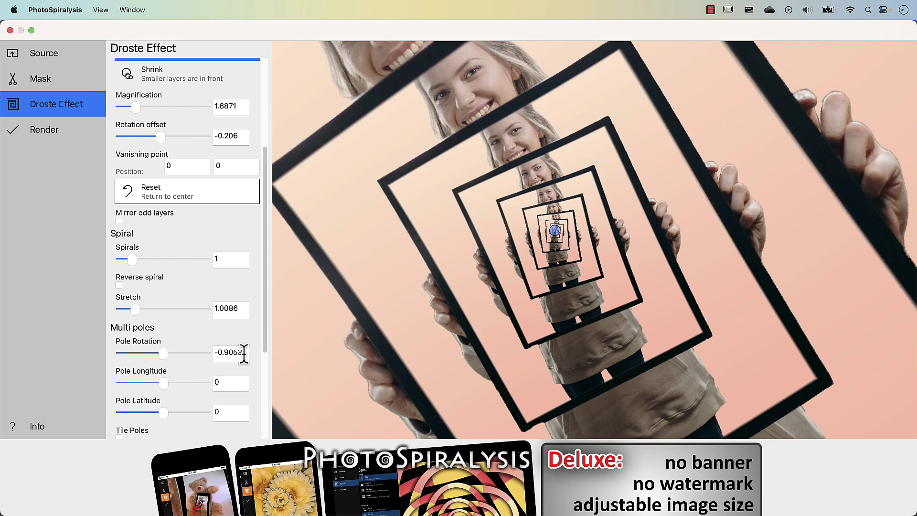
left_click_drag(245, 354, 198, 353)
type("0")
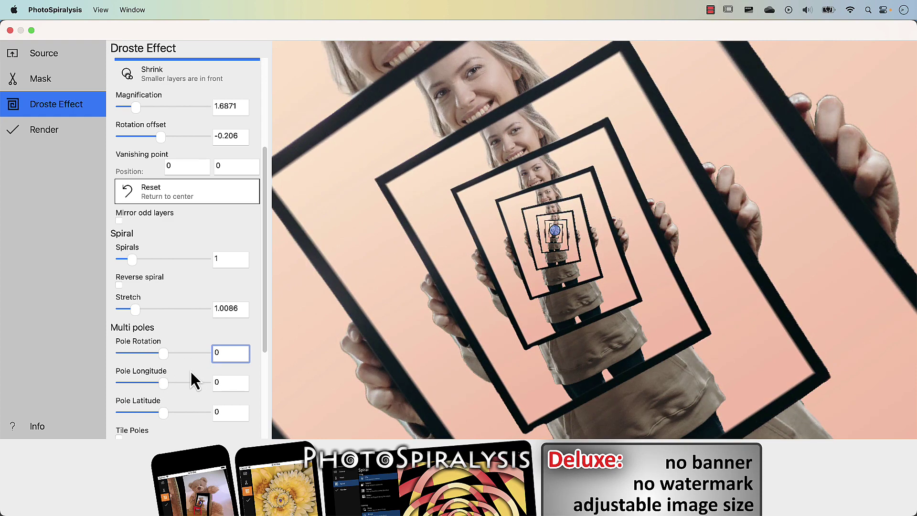
Step: Try the Tile Poles and Hyper Droste options, turning each one off again
scroll(263, 317, "down", 3)
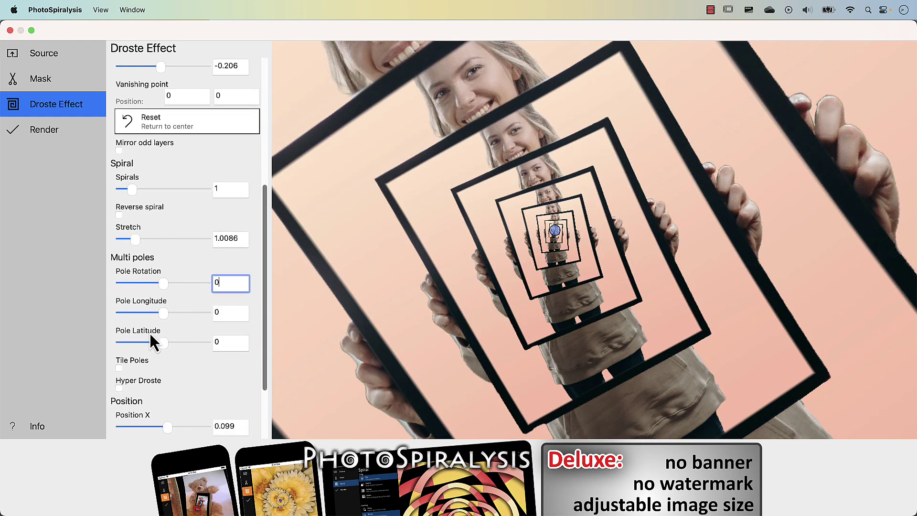
scroll(150, 333, "down", 2)
left_click(120, 325)
left_click(120, 325)
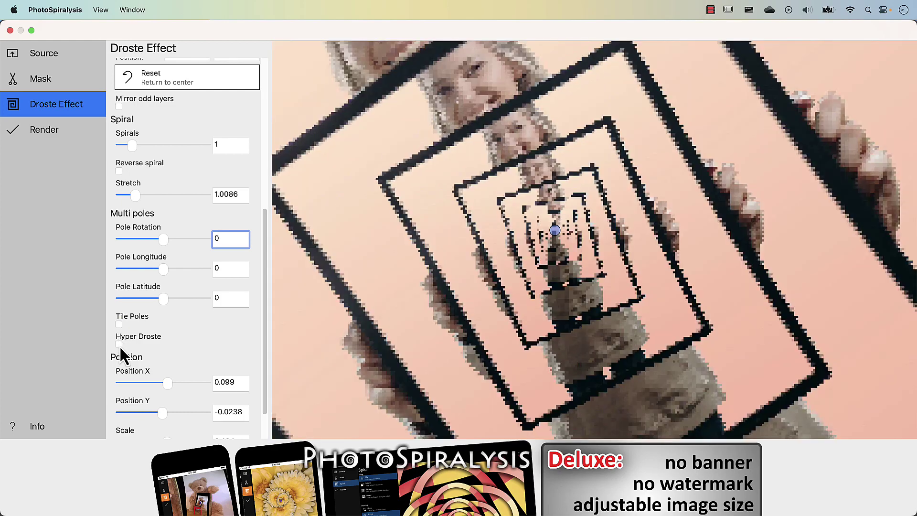
left_click(119, 345)
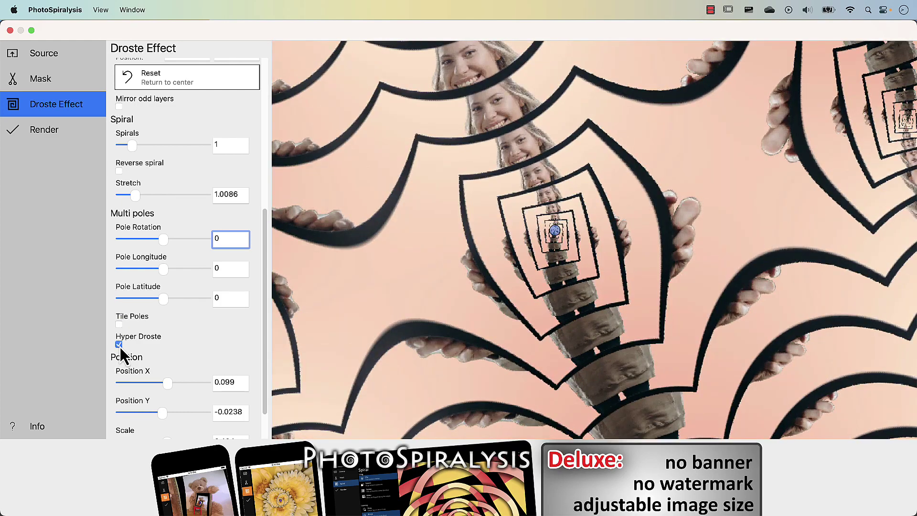
left_click(119, 345)
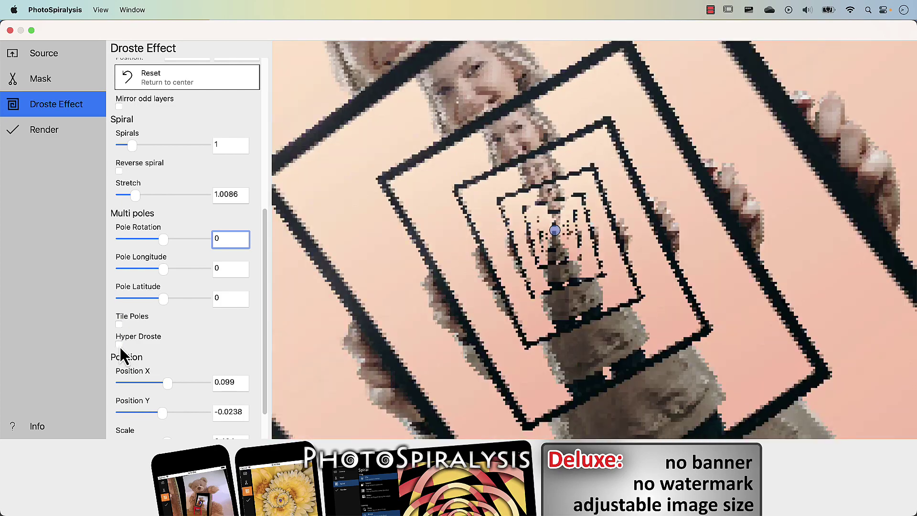
Step: Set the effect's Position X and Position Y both to 0
scroll(262, 317, "down", 2)
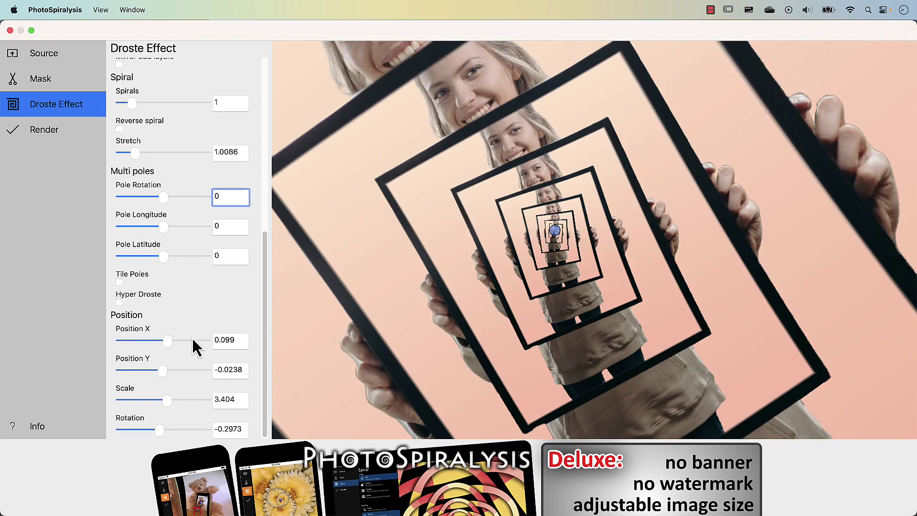
left_click_drag(172, 343, 172, 343)
left_click_drag(239, 342, 170, 338)
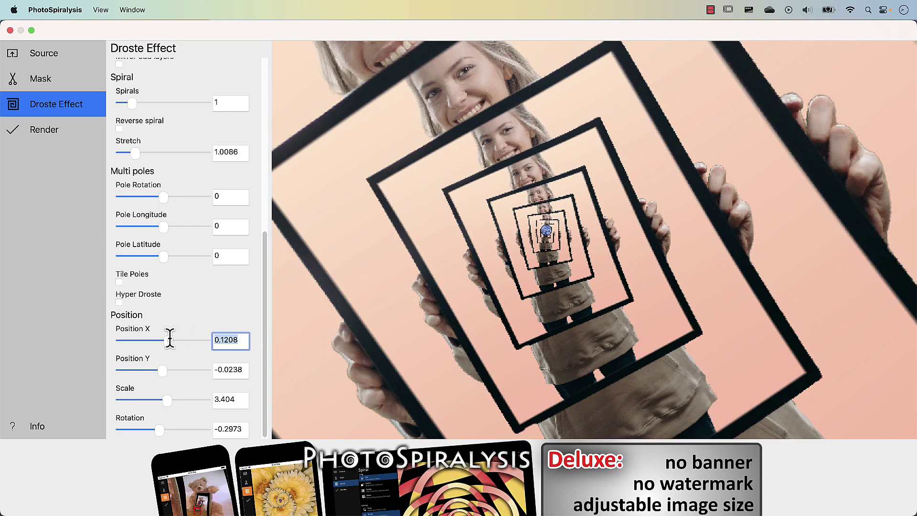
type("0")
left_click_drag(240, 368, 211, 376)
type("0")
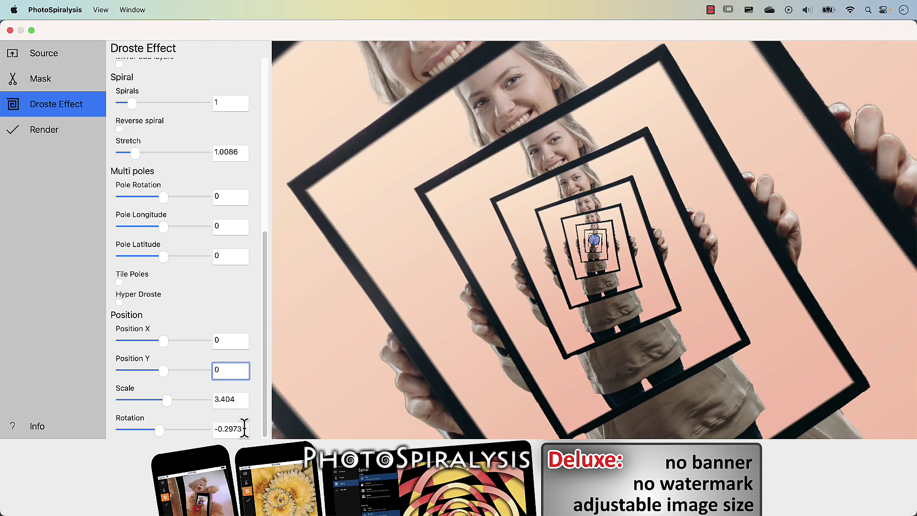
Step: Set the effect's rotation to about 0.0258 and its scale to 6
left_click_drag(245, 427, 209, 429)
left_click_drag(166, 431, 161, 432)
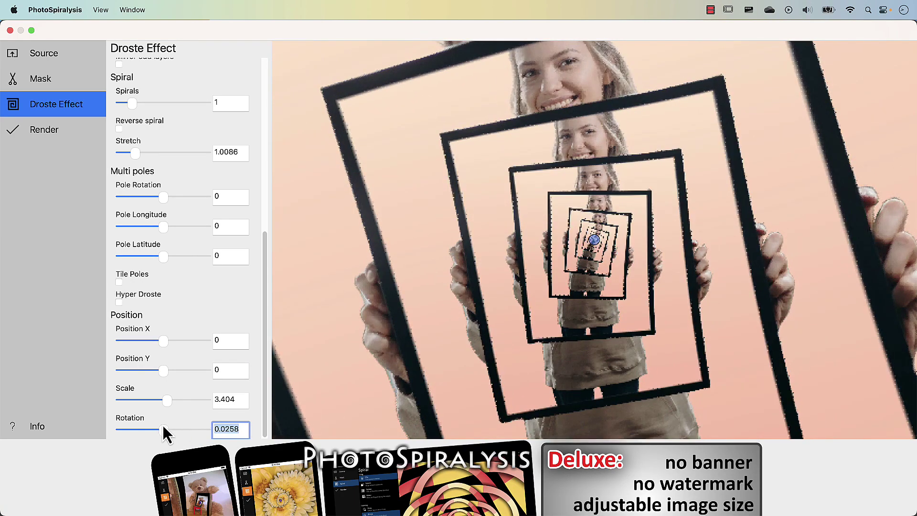
left_click_drag(167, 405, 216, 408)
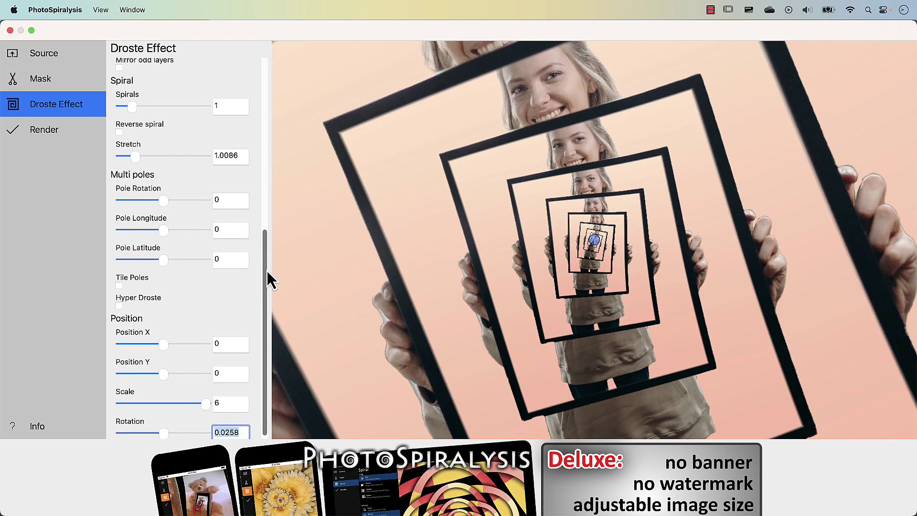
Step: Set the Droste effect's magnification to about 1.6676
left_click_drag(268, 272, 261, 161)
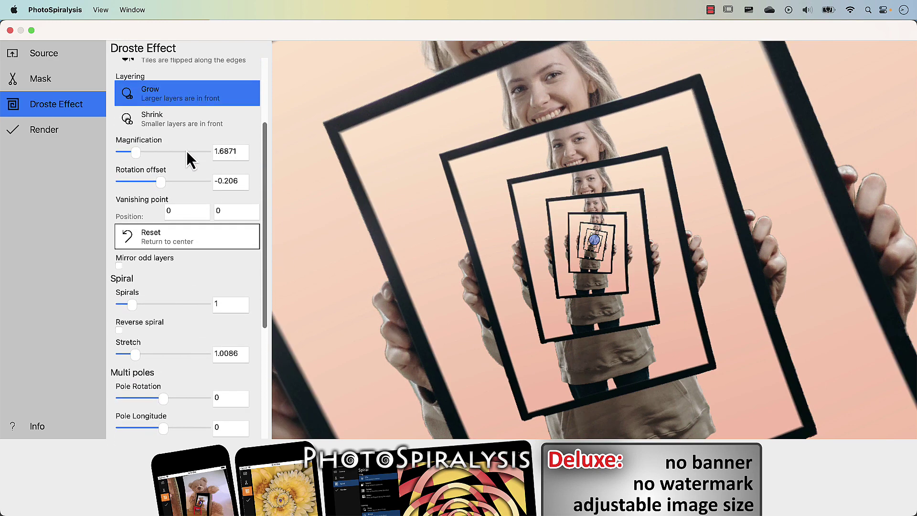
left_click_drag(134, 150, 134, 150)
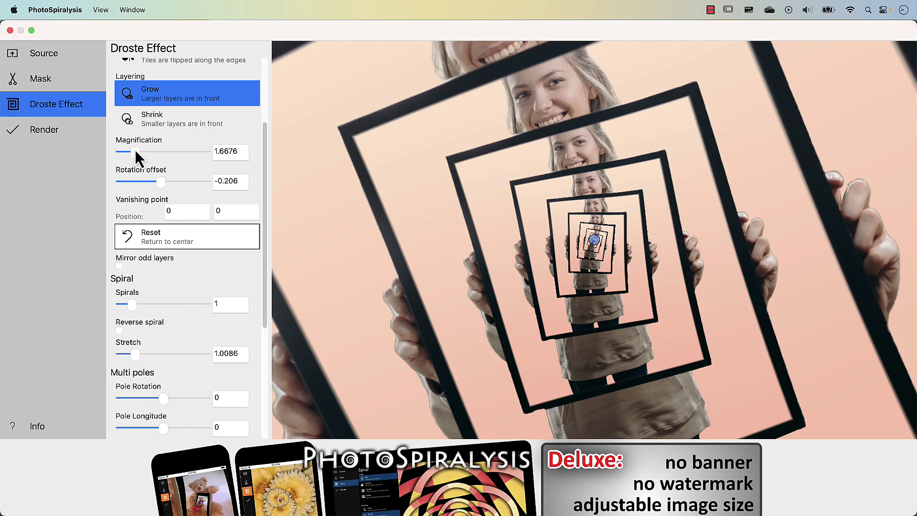
Step: Set the render output to Portrait orientation and shift its Position X to about 0.006
left_click(46, 133)
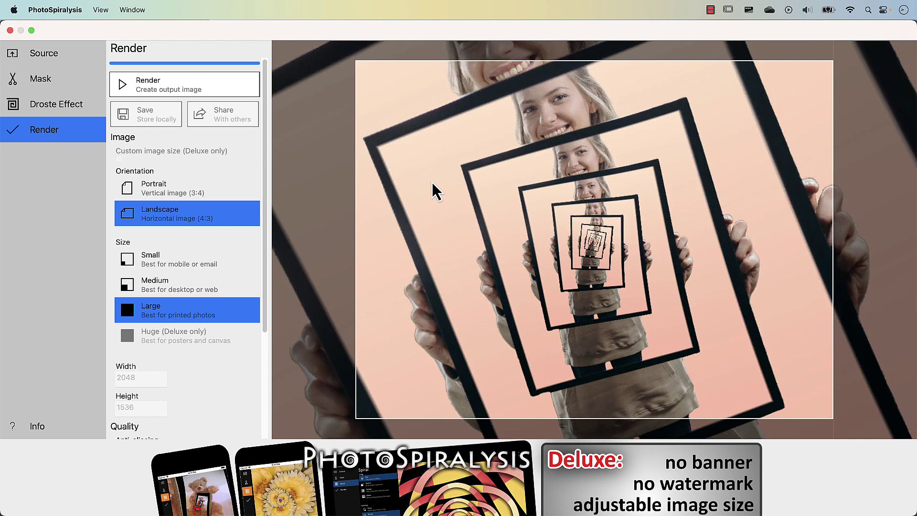
left_click(173, 192)
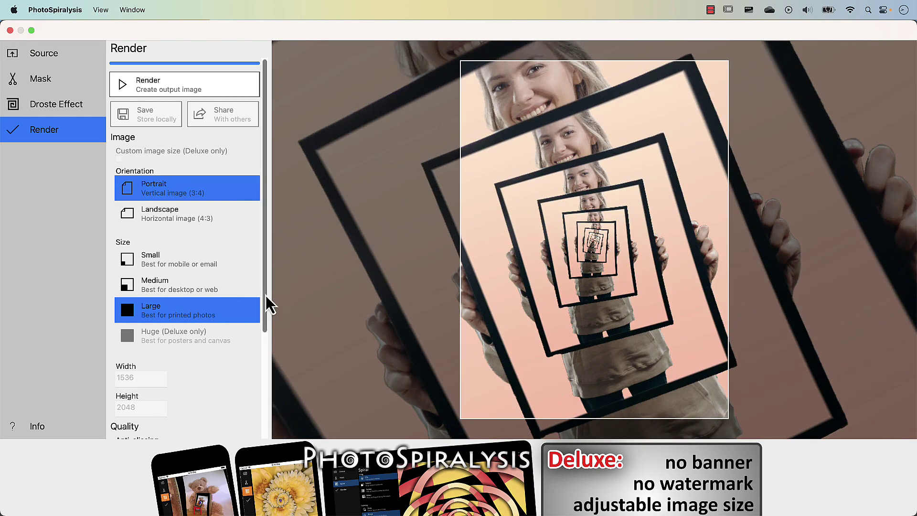
left_click_drag(266, 297, 259, 406)
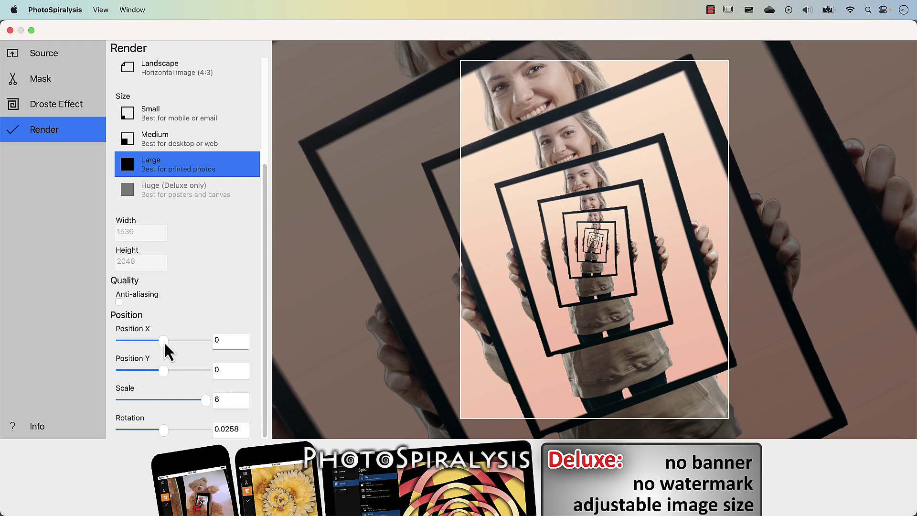
left_click_drag(164, 342, 165, 342)
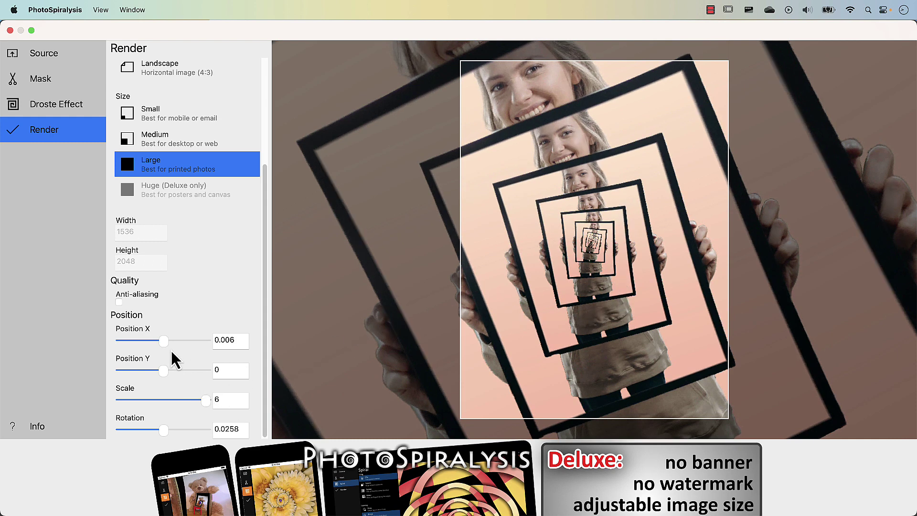
mouse_move(204, 402)
left_mouse_down()
mouse_move(192, 402)
mouse_move(216, 403)
left_mouse_up()
Step: Render the output image and save it locally as PhotoSpiralysis.tiff in the Images folder
left_click_drag(264, 197, 284, 113)
left_click(143, 85)
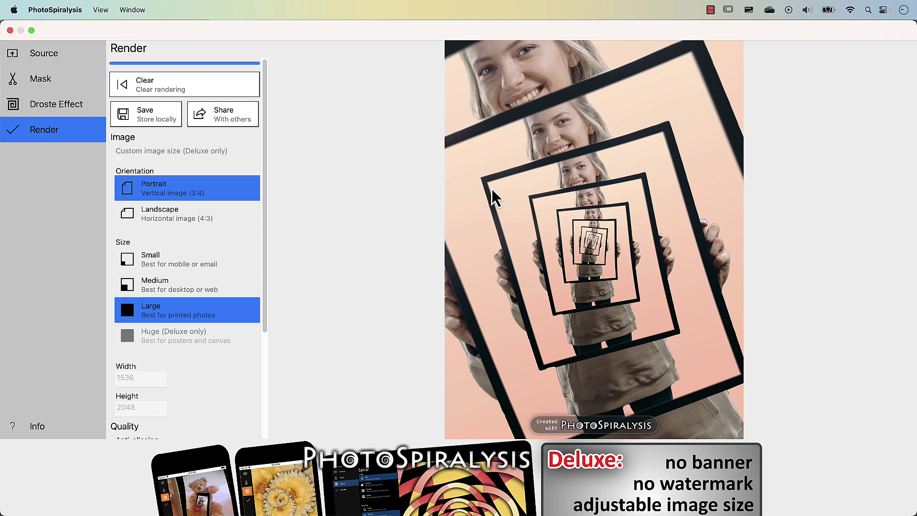
left_click(150, 114)
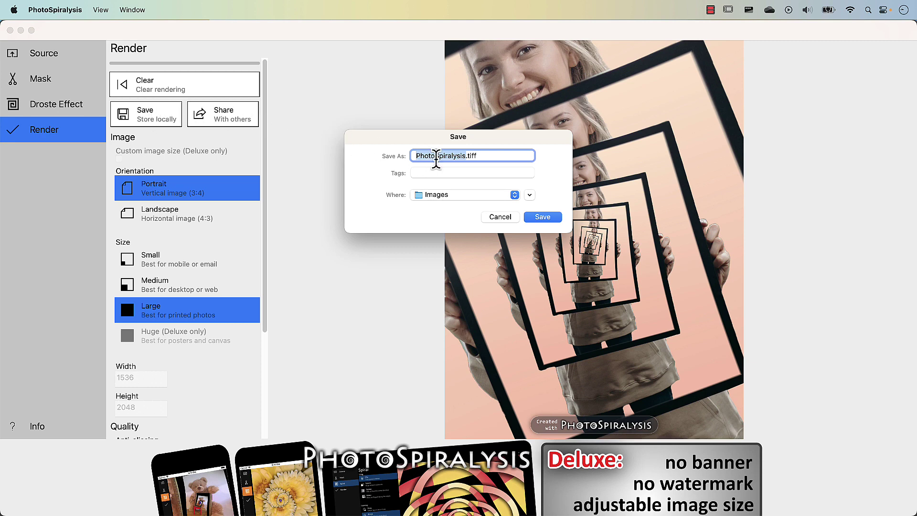
left_click(543, 217)
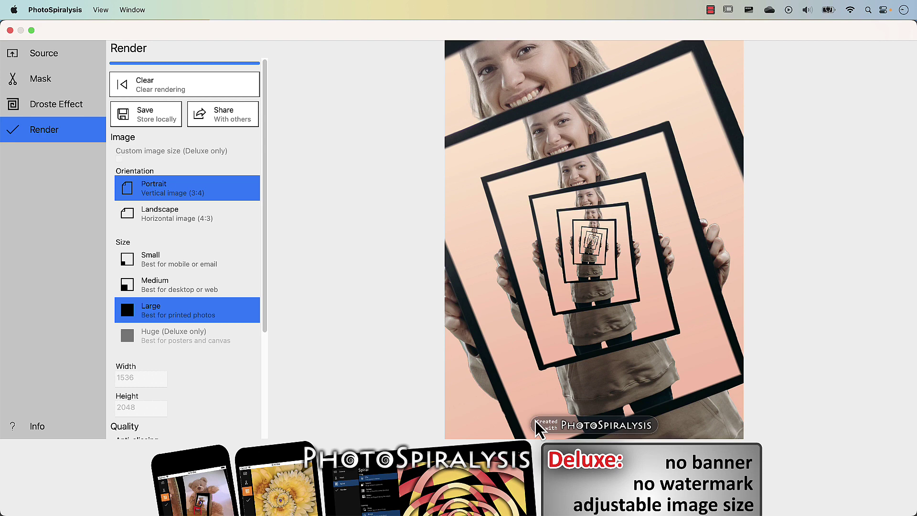
Step: Try starting the Deluxe upgrade from the app's information page and cancel the authentication request
left_click(37, 429)
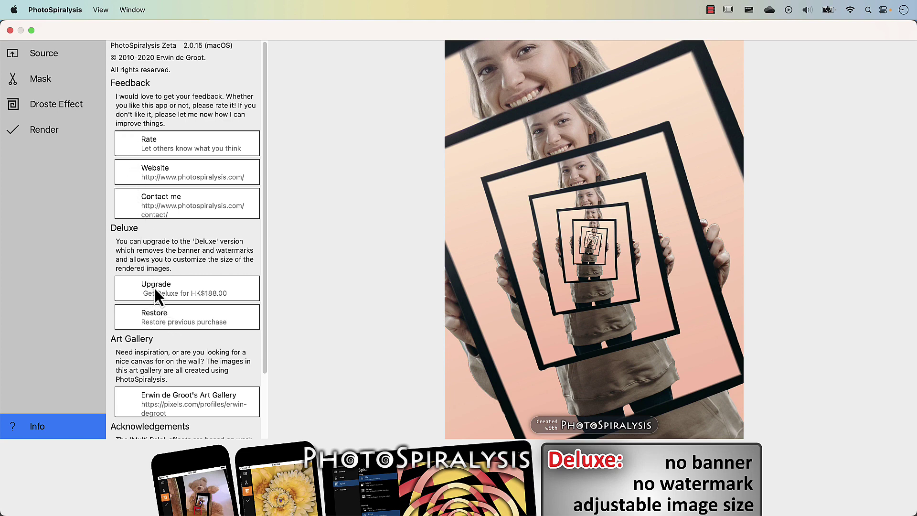
left_click(183, 294)
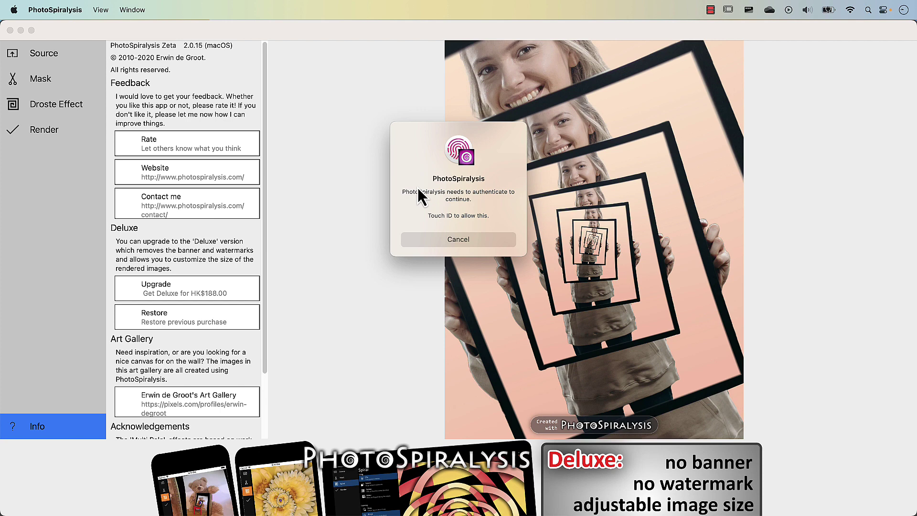
left_click(458, 240)
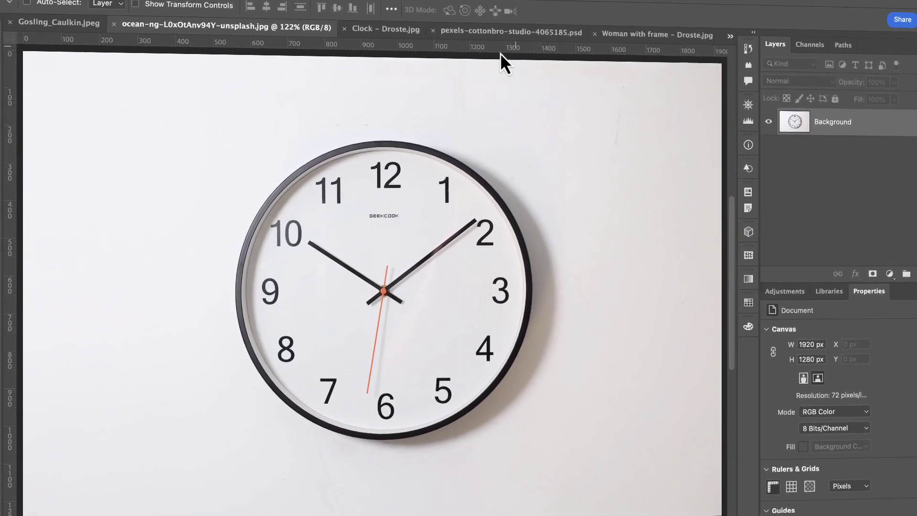
Step: In the woman-with-frame document in Photoshop, enable Layer 0's layer mask and show the Gradient Fill 1 layer
left_click(385, 30)
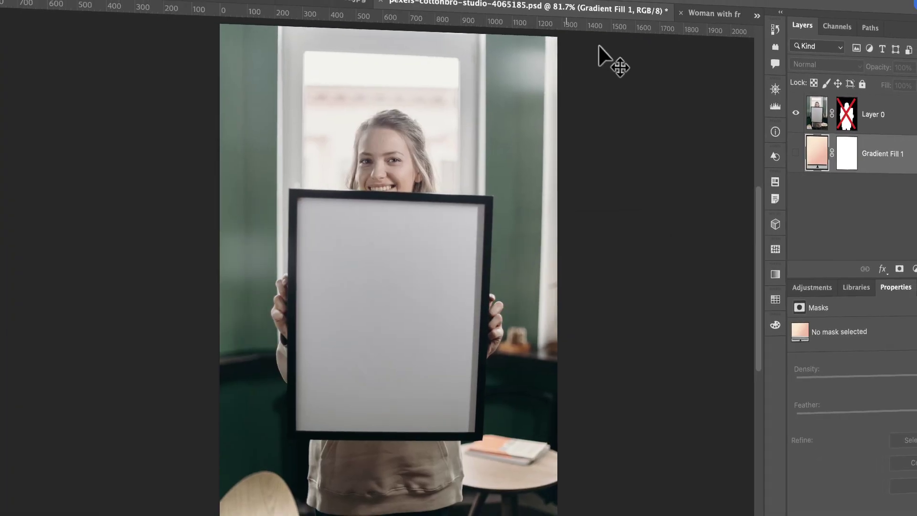
left_click(847, 118, "shift")
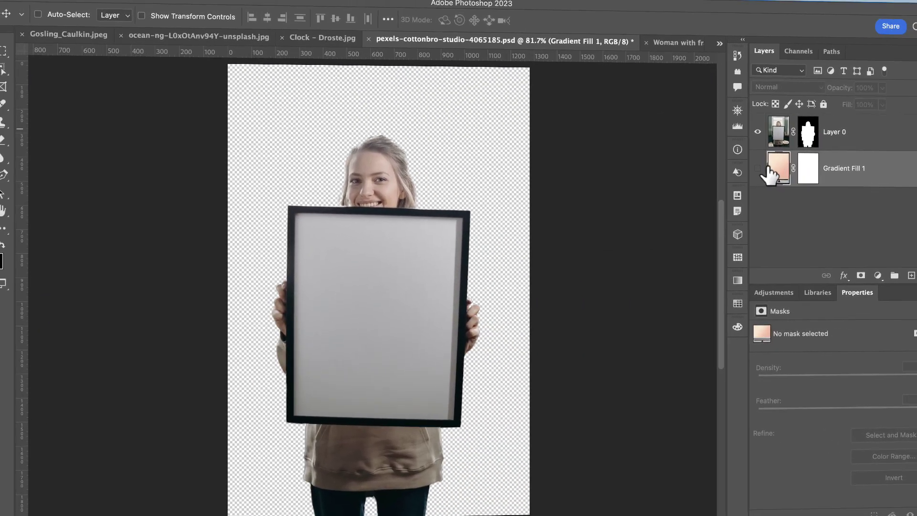
left_click(758, 169)
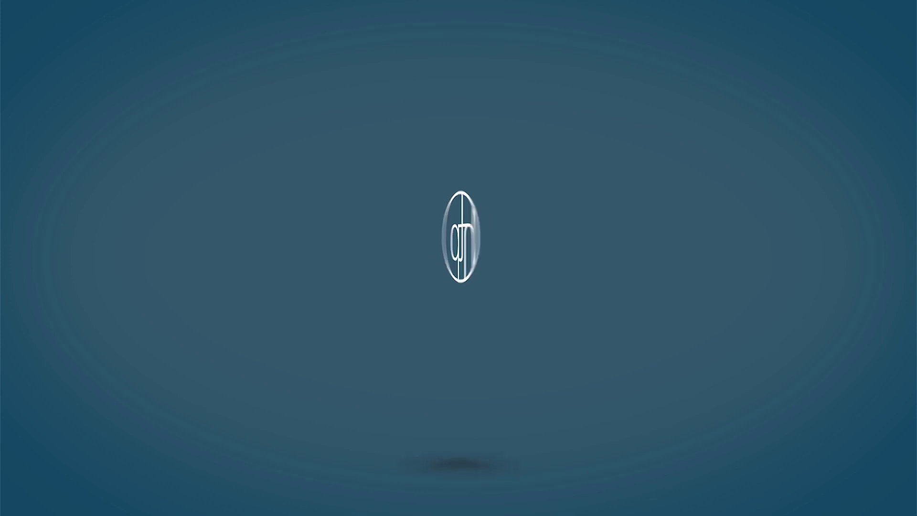